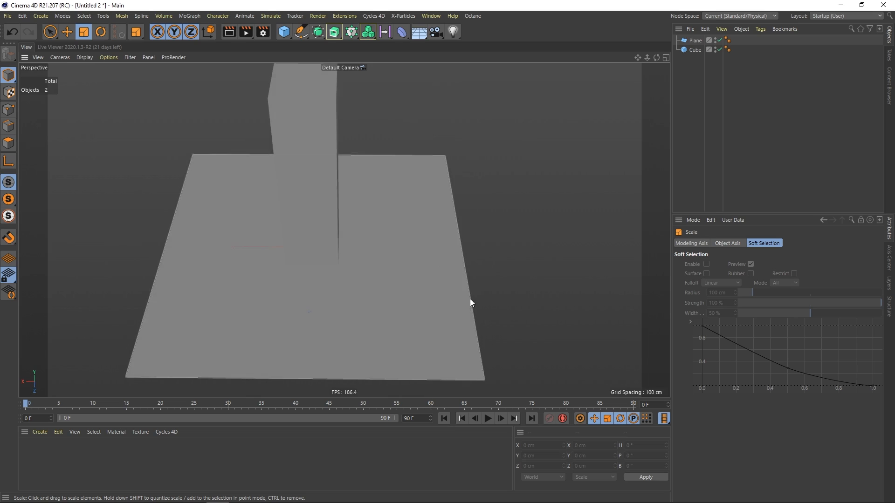
Step: Scale up the plane uniformly so it forms a larger floor around the tall cube, and clear the selection
{"action": "left_click", "coordinate": [324, 251]}
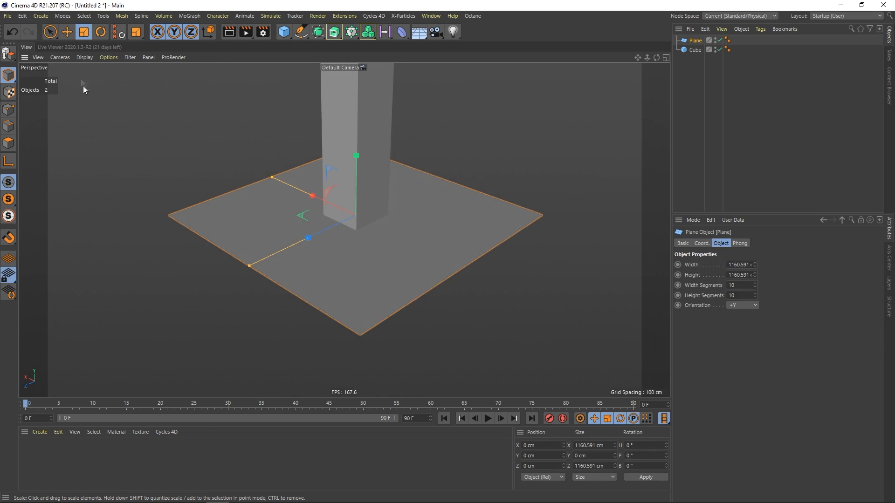
{"action": "left_click", "coordinate": [84, 32]}
{"action": "left_click_drag", "start_coordinate": [298, 186], "coordinate": [403, 202]}
{"action": "key", "text": "ctrl+shift+a"}
{"action": "left_click_drag", "start_coordinate": [294, 185], "coordinate": [337, 203], "text": "alt"}
Step: Switch the perspective view to a shading mode that shows wireframe lines on the objects
{"action": "left_click", "coordinate": [82, 55]}
{"action": "left_click", "coordinate": [132, 110]}
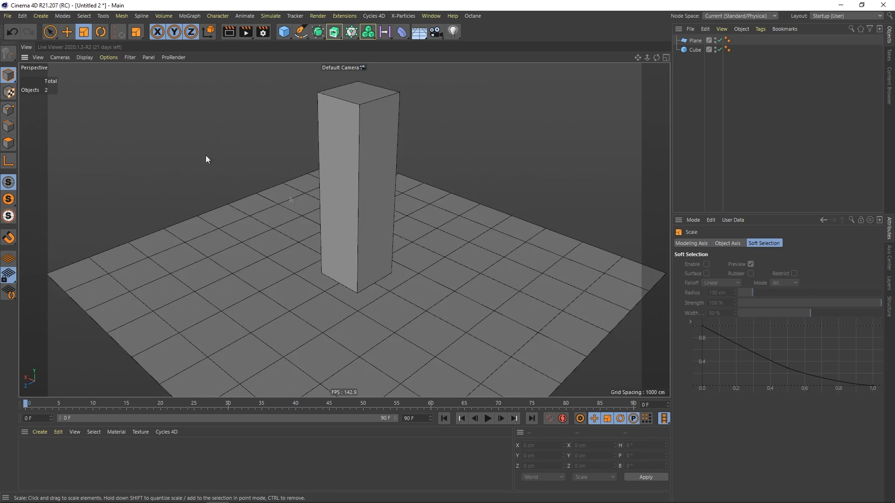
{"action": "mouse_move", "coordinate": [365, 228]}
{"action": "left_mouse_down", "text": "alt"}
{"action": "mouse_move", "coordinate": [354, 196]}
{"action": "mouse_move", "coordinate": [357, 226]}
{"action": "mouse_move", "coordinate": [353, 177]}
{"action": "mouse_move", "coordinate": [396, 186]}
{"action": "left_mouse_up", "text": "alt"}
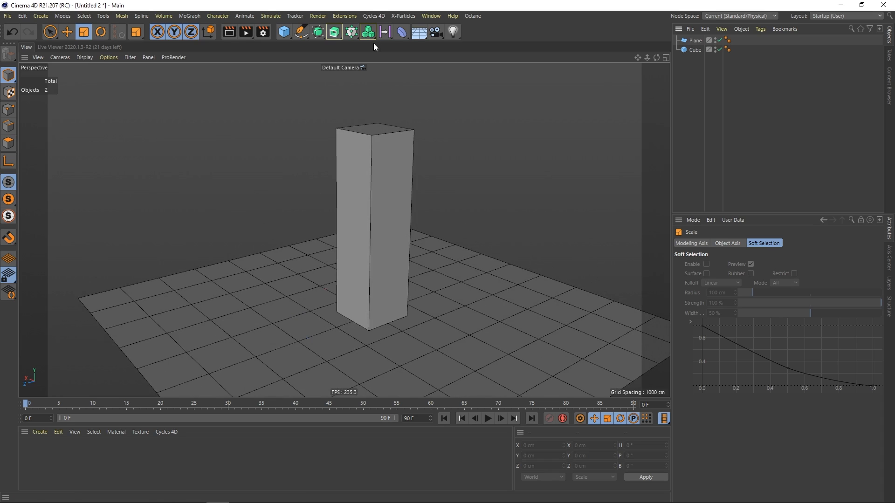
Step: Nest the cube inside a new Volume Builder and place that builder inside a Volume Mesher
{"action": "left_click_drag", "start_coordinate": [373, 35], "coordinate": [692, 54]}
{"action": "left_click", "coordinate": [693, 51]}
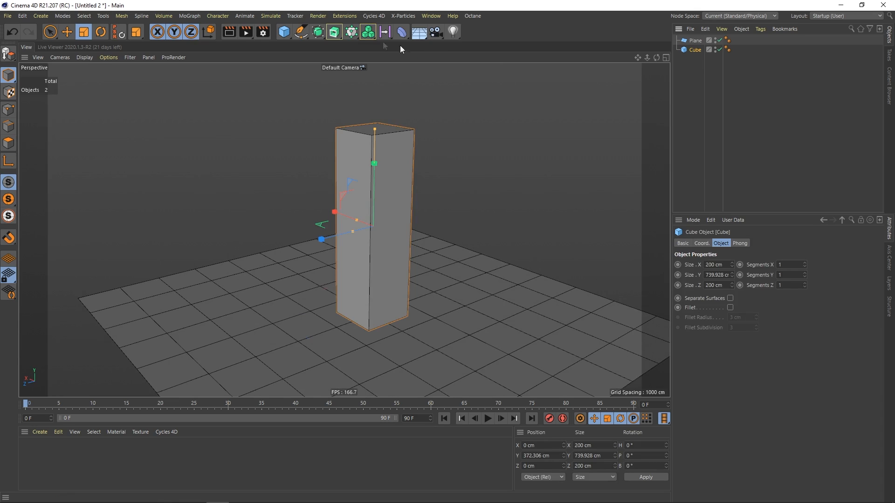
{"action": "left_click_drag", "start_coordinate": [366, 33], "coordinate": [414, 51]}
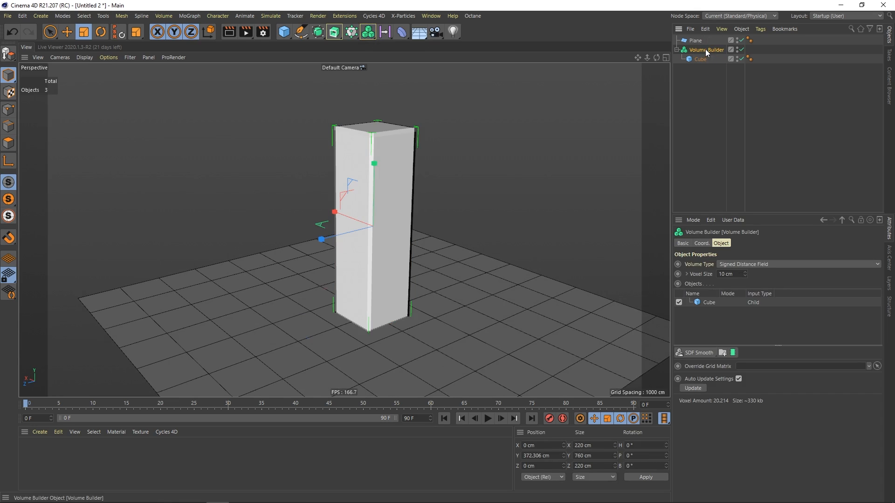
{"action": "left_click_drag", "start_coordinate": [368, 32], "coordinate": [413, 57]}
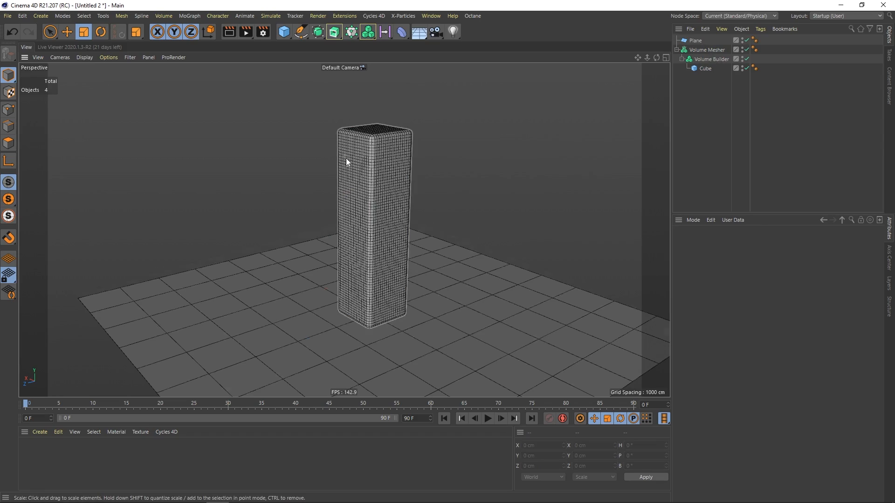
Step: Set the Volume Builder's voxel size to 3 cm and check the mesh density on the pillar
{"action": "left_click_drag", "start_coordinate": [346, 156], "coordinate": [355, 169], "text": "alt"}
{"action": "right_click_drag", "start_coordinate": [355, 170], "coordinate": [368, 169], "text": "alt"}
{"action": "left_click_drag", "start_coordinate": [368, 169], "coordinate": [368, 205], "text": "alt"}
{"action": "left_click", "coordinate": [717, 61]}
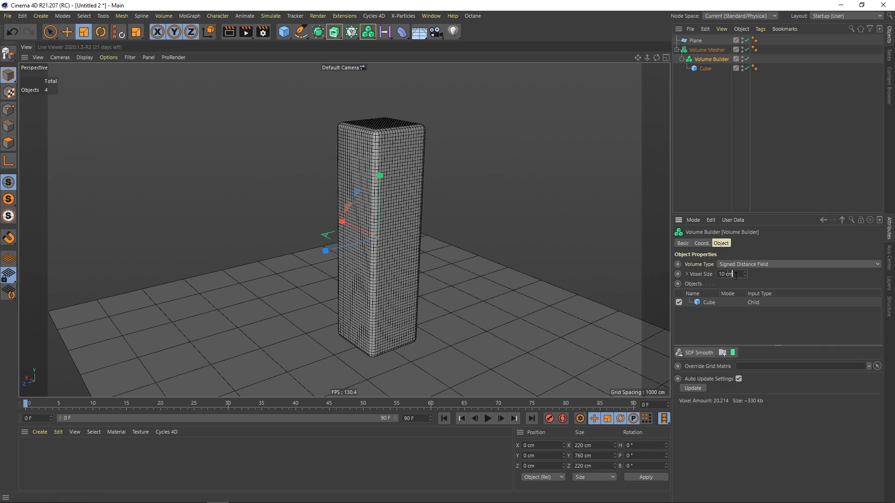
{"action": "mouse_move", "coordinate": [387, 165]}
{"action": "left_mouse_down", "text": "alt"}
{"action": "mouse_move", "coordinate": [356, 172]}
{"action": "mouse_move", "coordinate": [393, 168]}
{"action": "left_mouse_up", "text": "alt"}
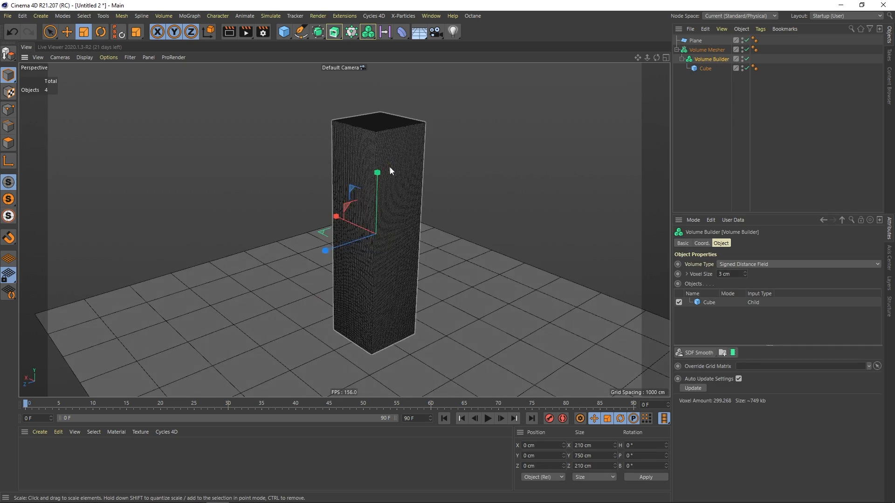
{"action": "right_click_drag", "start_coordinate": [387, 152], "coordinate": [429, 127], "text": "alt"}
{"action": "right_click_drag", "start_coordinate": [344, 230], "coordinate": [319, 164], "text": "alt"}
{"action": "middle_click_drag", "start_coordinate": [373, 139], "coordinate": [386, 195], "text": "alt"}
{"action": "right_click_drag", "start_coordinate": [385, 195], "coordinate": [444, 167], "text": "alt"}
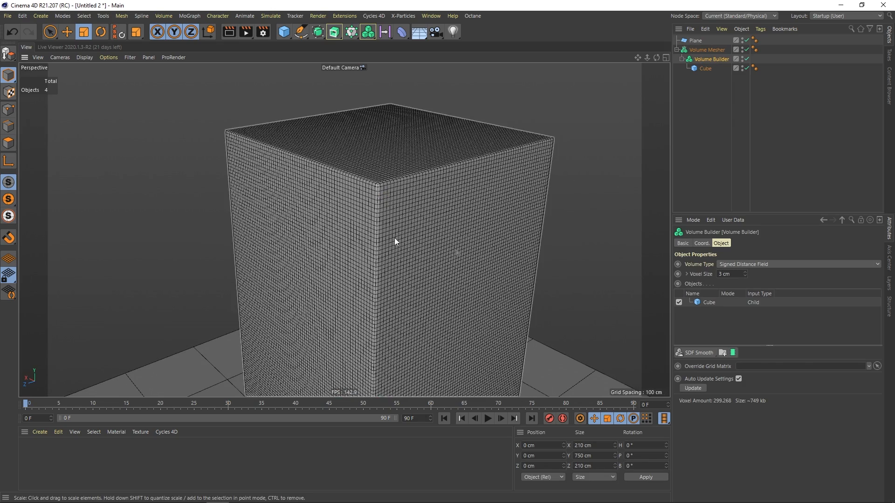
{"action": "right_click_drag", "start_coordinate": [424, 200], "coordinate": [343, 229], "text": "alt"}
{"action": "middle_click_drag", "start_coordinate": [344, 229], "coordinate": [377, 203], "text": "alt"}
Step: Switch the perspective view back to Gouraud Shading without wireframe lines and clear the selection
{"action": "left_click", "coordinate": [83, 57]}
{"action": "left_click", "coordinate": [112, 68]}
{"action": "mouse_move", "coordinate": [469, 247]}
{"action": "left_mouse_down", "text": "alt"}
{"action": "mouse_move", "coordinate": [420, 253]}
{"action": "mouse_move", "coordinate": [393, 229]}
{"action": "mouse_move", "coordinate": [431, 199]}
{"action": "mouse_move", "coordinate": [430, 166]}
{"action": "left_mouse_up", "text": "alt"}
{"action": "scroll", "coordinate": [428, 197], "scroll_direction": "up", "scroll_amount": 3}
{"action": "left_click", "coordinate": [690, 128]}
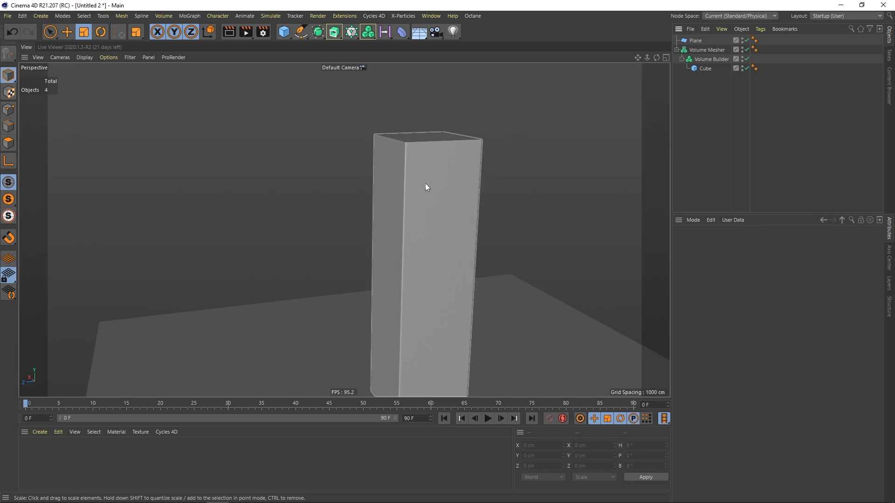
Step: Duplicate the cube inside the Volume Builder and review the blending modes available for the first cube
{"action": "left_click", "coordinate": [722, 62]}
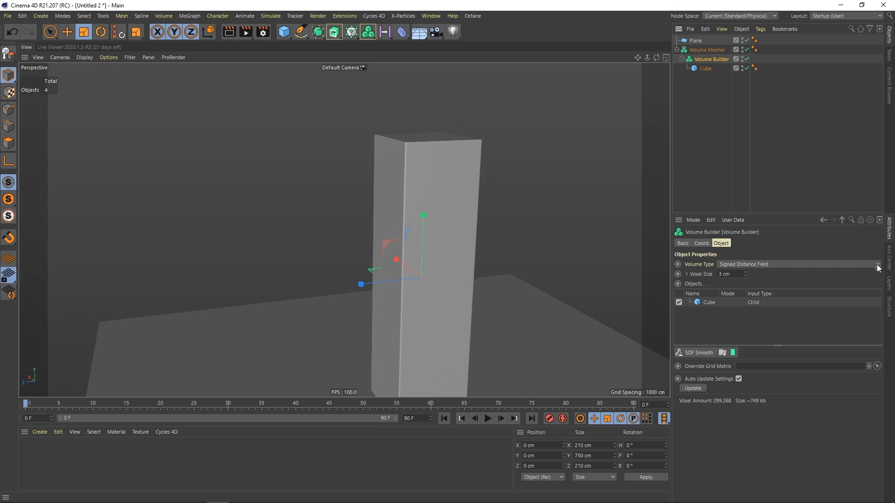
{"action": "left_click_drag", "start_coordinate": [720, 306], "coordinate": [707, 77]}
{"action": "left_click", "coordinate": [711, 59]}
{"action": "left_click", "coordinate": [741, 302]}
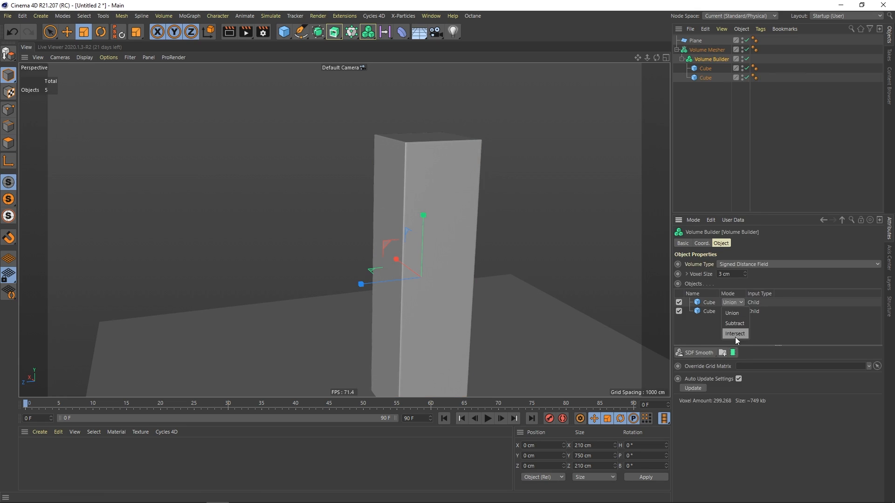
{"action": "left_click", "coordinate": [722, 66]}
{"action": "left_click", "coordinate": [705, 78]}
{"action": "left_click", "coordinate": [715, 58]}
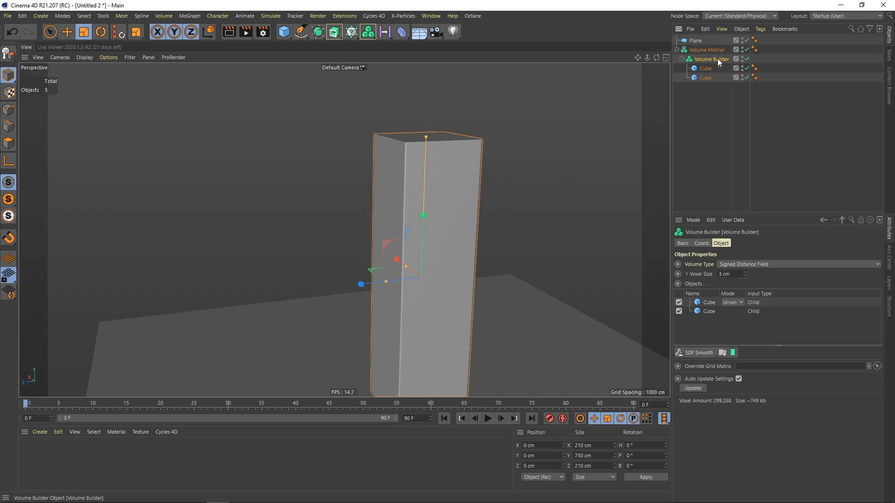
Step: Set the Volume Builder's volume type to Fog and review the modes offered for the first cube
{"action": "left_click", "coordinate": [764, 264]}
{"action": "left_click", "coordinate": [738, 283]}
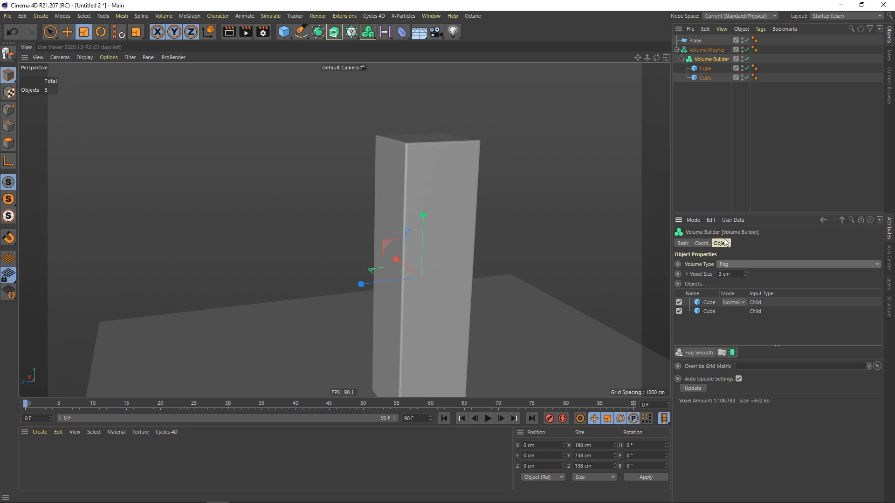
{"action": "left_click", "coordinate": [742, 303]}
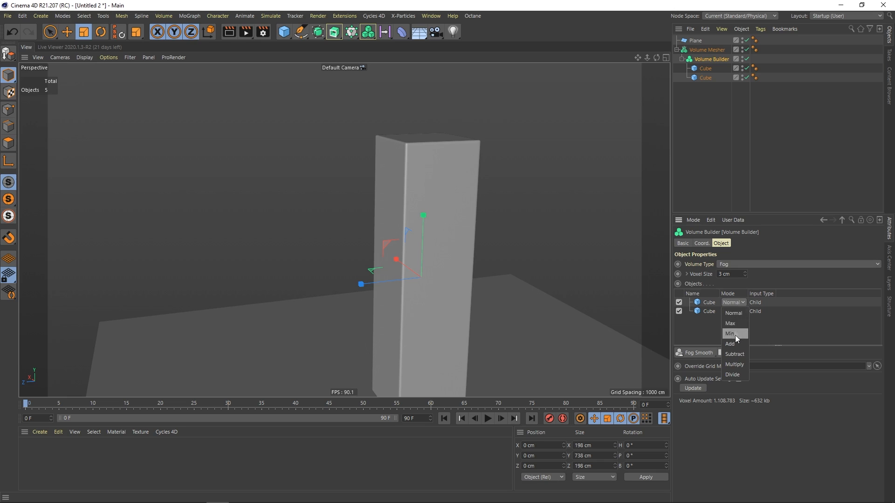
{"action": "left_click", "coordinate": [700, 328]}
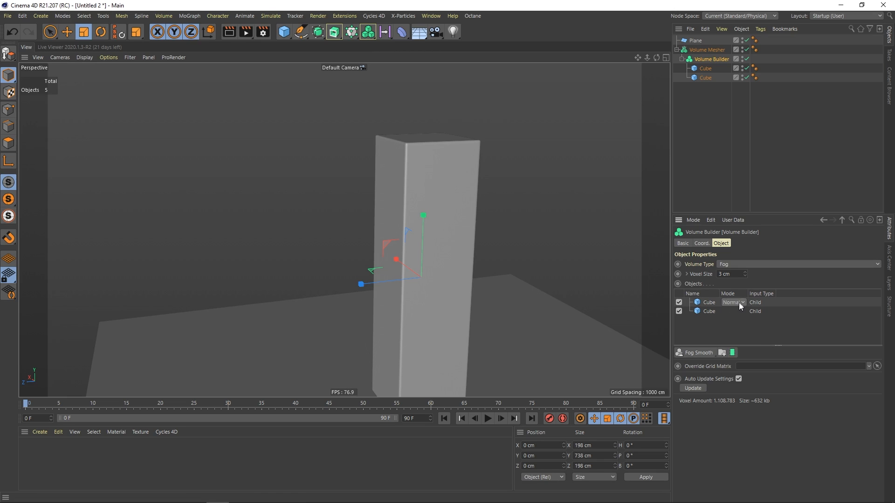
Step: Disable the Volume Mesher to examine the fog voxels and the available blending modes, and enable it again
{"action": "left_click", "coordinate": [747, 49]}
{"action": "mouse_move", "coordinate": [425, 174]}
{"action": "left_mouse_down", "text": "alt"}
{"action": "mouse_move", "coordinate": [417, 189]}
{"action": "mouse_move", "coordinate": [426, 178]}
{"action": "left_mouse_up", "text": "alt"}
{"action": "right_click_drag", "start_coordinate": [459, 155], "coordinate": [521, 131], "text": "alt"}
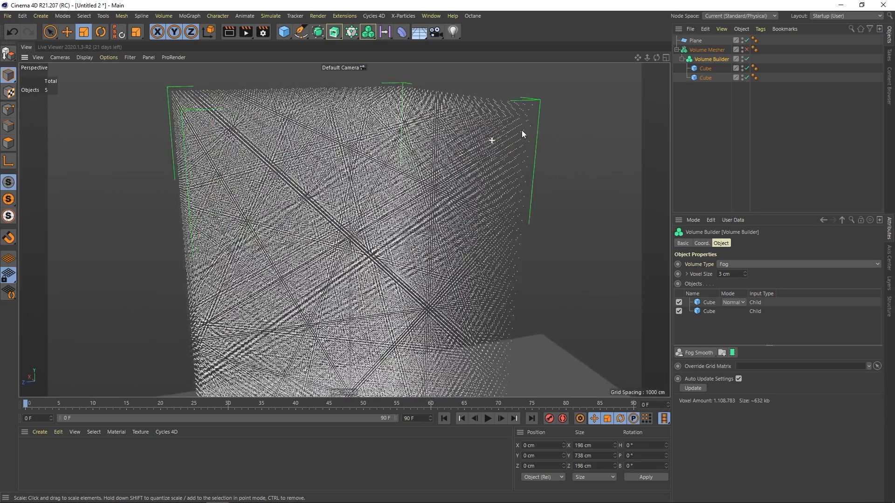
{"action": "left_click", "coordinate": [736, 301]}
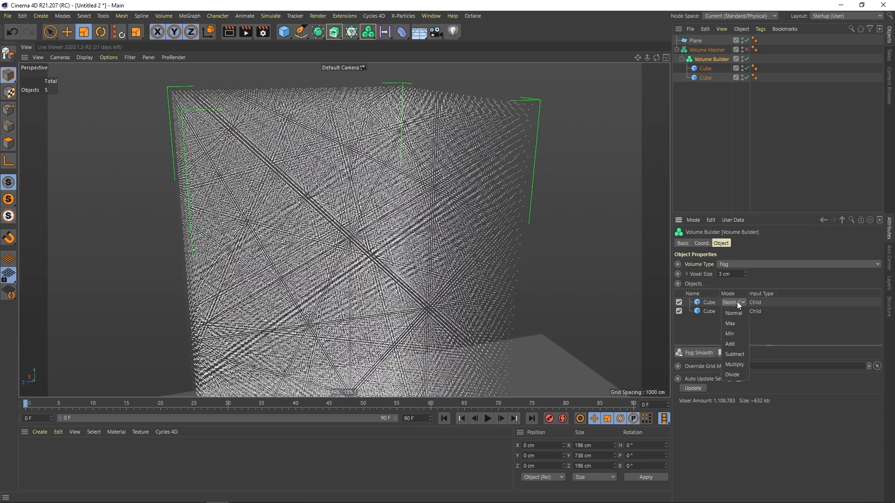
{"action": "left_click", "coordinate": [698, 334]}
{"action": "scroll", "coordinate": [421, 207], "scroll_direction": "down", "scroll_amount": 8}
{"action": "left_click_drag", "start_coordinate": [418, 209], "coordinate": [428, 198], "text": "alt"}
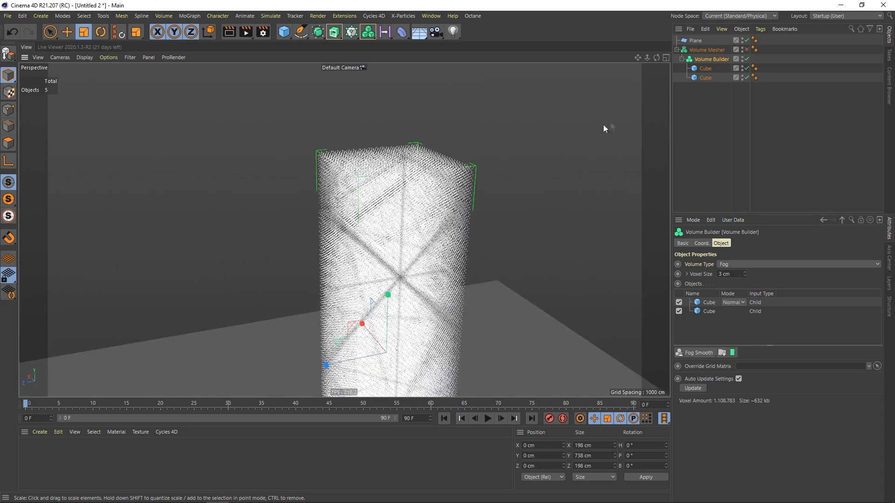
{"action": "left_click", "coordinate": [720, 124]}
{"action": "left_click", "coordinate": [746, 50]}
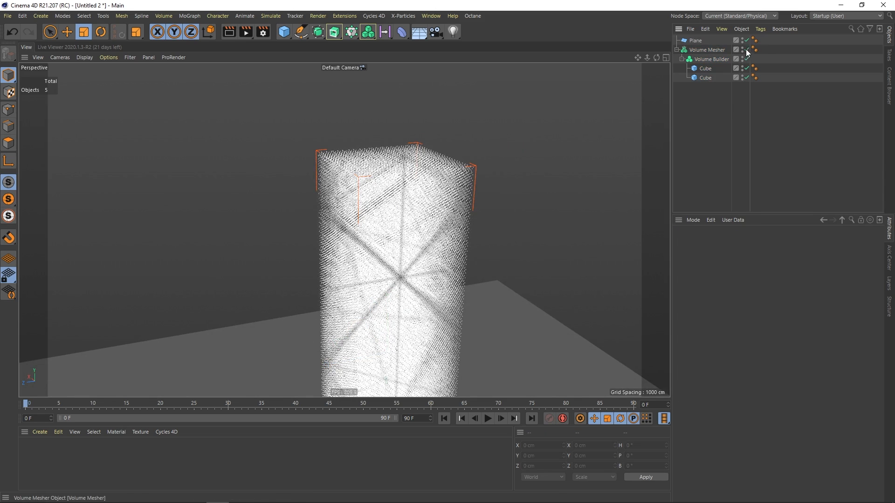
{"action": "left_click_drag", "start_coordinate": [455, 285], "coordinate": [451, 247], "text": "alt"}
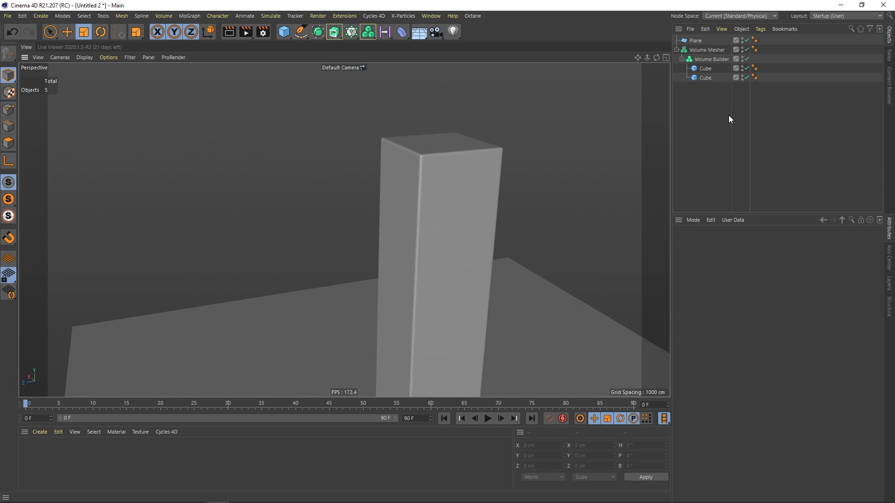
Step: Delete the duplicate cube from the Volume Builder and check the builder's remaining object list
{"action": "left_click", "coordinate": [705, 77]}
{"action": "key", "text": "Delete"}
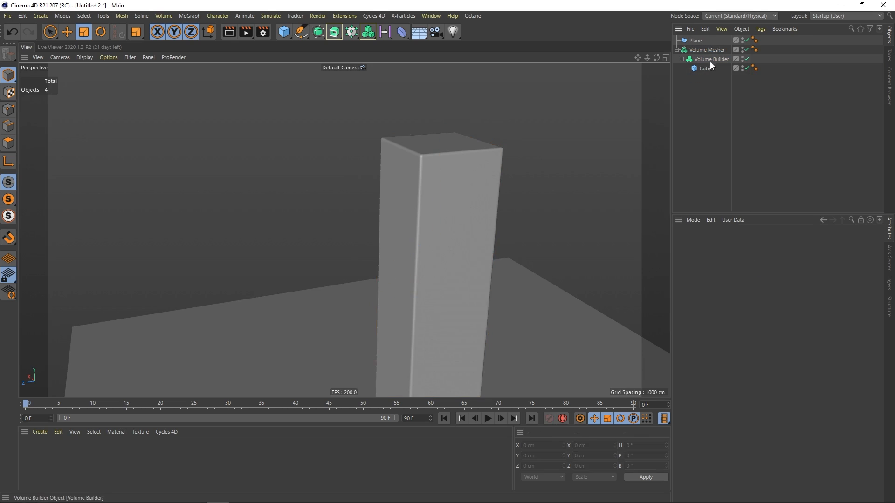
{"action": "left_click", "coordinate": [710, 60]}
{"action": "left_click_drag", "start_coordinate": [485, 257], "coordinate": [464, 228], "text": "alt"}
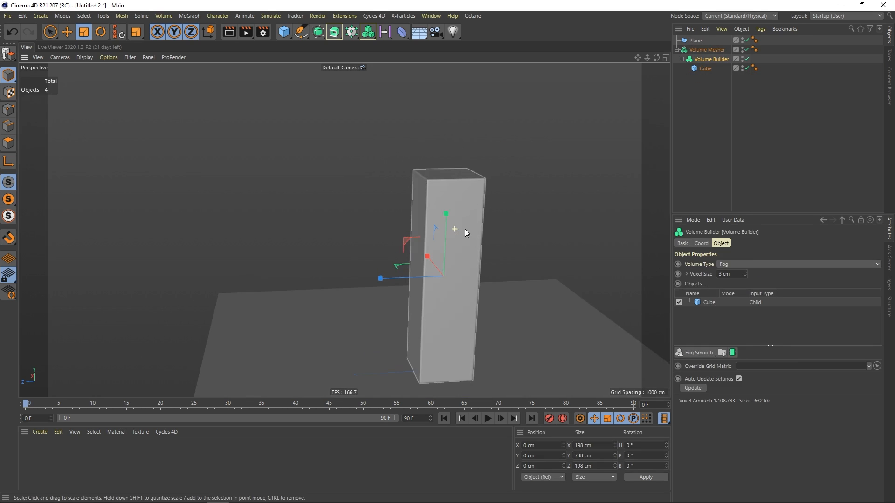
{"action": "left_click", "coordinate": [711, 131]}
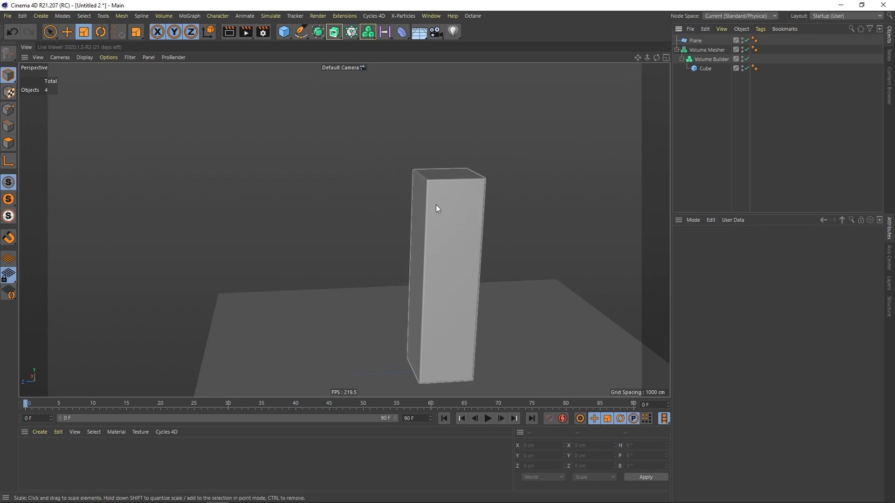
{"action": "scroll", "coordinate": [436, 205], "scroll_direction": "up", "scroll_amount": 3}
{"action": "left_click_drag", "start_coordinate": [450, 207], "coordinate": [438, 208], "text": "alt"}
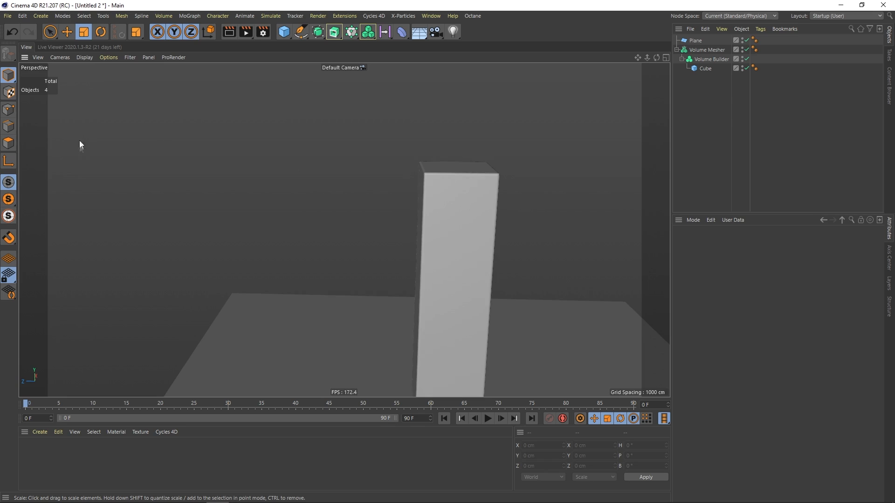
Step: Detach the list of field objects as a floating palette and add a Linear Field to the scene
{"action": "left_click", "coordinate": [44, 16]}
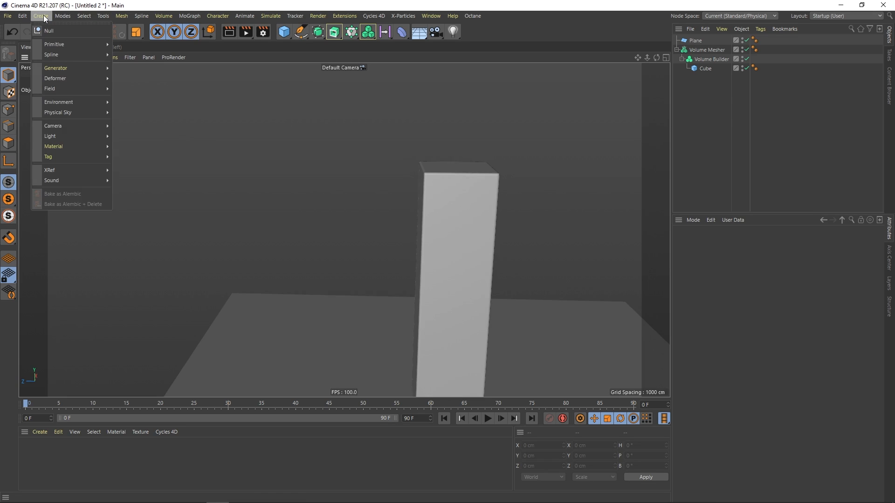
{"action": "mouse_move", "coordinate": [57, 89]}
{"action": "left_click", "coordinate": [139, 84]}
{"action": "left_click_drag", "start_coordinate": [140, 81], "coordinate": [69, 109]}
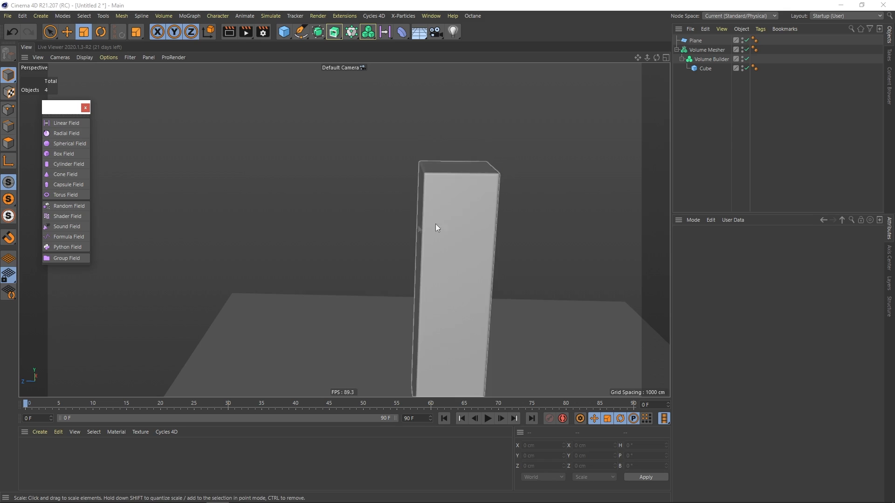
{"action": "left_click", "coordinate": [63, 123]}
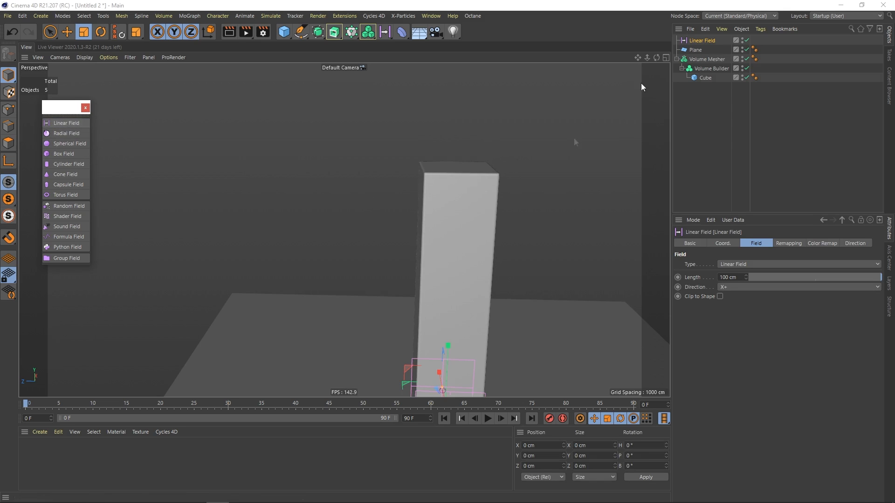
Step: Move the Linear Field straight up from the floor to the top of the pillar
{"action": "scroll", "coordinate": [455, 306], "scroll_direction": "down", "scroll_amount": 2}
{"action": "mouse_move", "coordinate": [422, 323]}
{"action": "left_mouse_down", "text": "alt"}
{"action": "mouse_move", "coordinate": [443, 264]}
{"action": "mouse_move", "coordinate": [275, 188]}
{"action": "left_mouse_up", "text": "alt"}
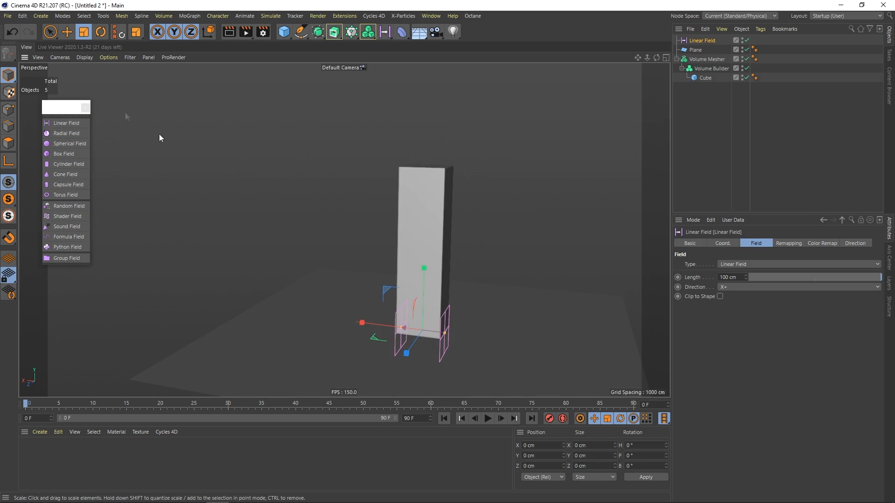
{"action": "left_click", "coordinate": [51, 32]}
{"action": "left_click", "coordinate": [68, 44]}
{"action": "left_click_drag", "start_coordinate": [396, 274], "coordinate": [416, 279], "text": "alt"}
{"action": "left_click", "coordinate": [417, 280]}
{"action": "left_click", "coordinate": [702, 40]}
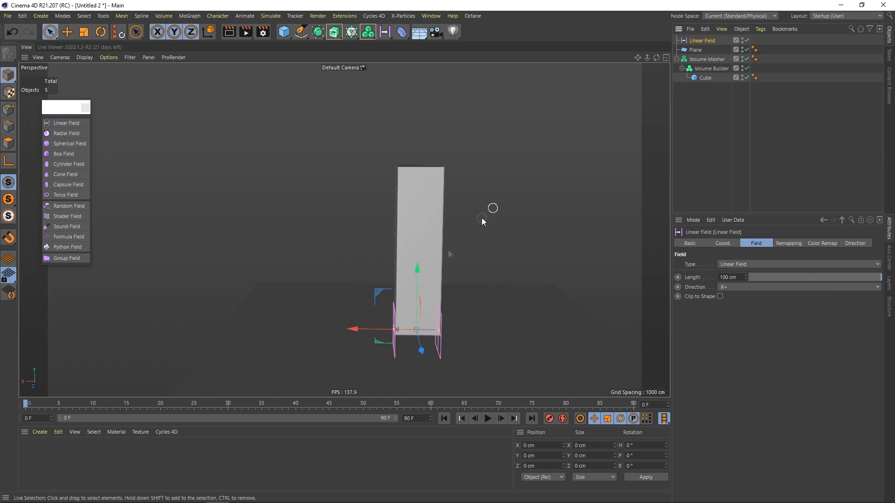
{"action": "left_click_drag", "start_coordinate": [424, 276], "coordinate": [427, 110]}
{"action": "middle_click_drag", "start_coordinate": [427, 180], "coordinate": [371, 223], "text": "alt"}
{"action": "scroll", "coordinate": [371, 223], "scroll_direction": "up", "scroll_amount": 3}
Step: Tilt the Linear Field to a rotation of about H -12°, P -24°, B 62°
{"action": "left_click", "coordinate": [101, 32]}
{"action": "left_click_drag", "start_coordinate": [348, 182], "coordinate": [233, 223]}
{"action": "left_click_drag", "start_coordinate": [446, 224], "coordinate": [350, 233], "text": "alt"}
Step: Move the tilted Linear Field along its own axis to about X -35 cm, Y 768 cm, Z 41 cm
{"action": "left_click_drag", "start_coordinate": [51, 31], "coordinate": [70, 45]}
{"action": "left_click_drag", "start_coordinate": [438, 210], "coordinate": [410, 210], "text": "alt"}
{"action": "left_click_drag", "start_coordinate": [478, 257], "coordinate": [454, 236]}
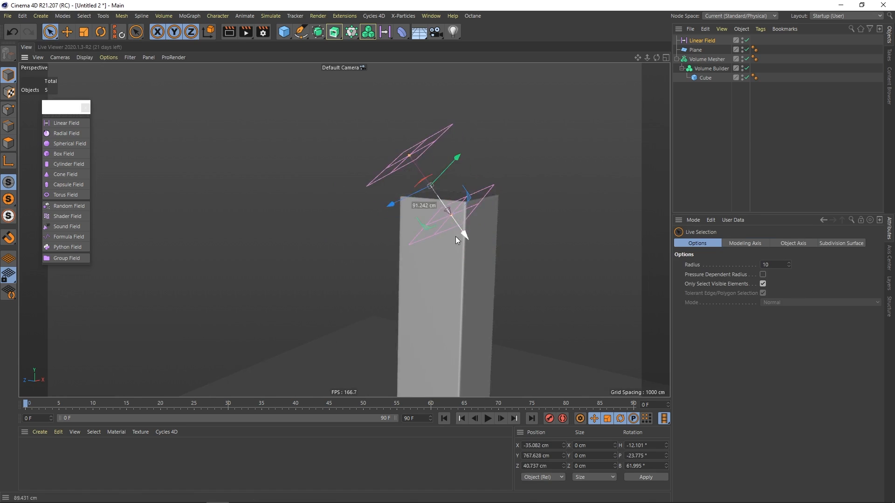
{"action": "right_click_drag", "start_coordinate": [455, 236], "coordinate": [424, 247], "text": "alt"}
{"action": "middle_click_drag", "start_coordinate": [430, 250], "coordinate": [434, 181], "text": "alt"}
{"action": "left_click_drag", "start_coordinate": [434, 181], "coordinate": [439, 172], "text": "alt"}
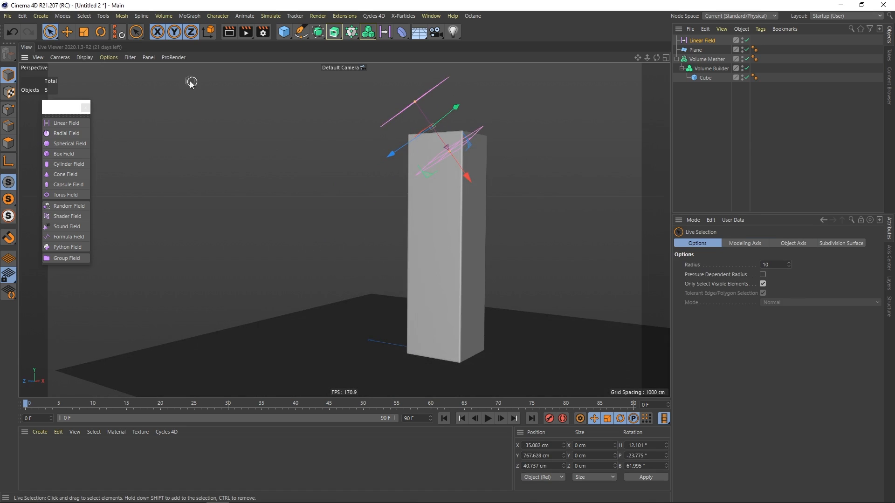
Step: Refine the Linear Field's rotation to about H -9°, P -20°, B 57.5° and lower it to about X -5 cm, Y 719 cm, Z 18 cm
{"action": "left_click", "coordinate": [101, 32]}
{"action": "left_click_drag", "start_coordinate": [453, 115], "coordinate": [381, 123]}
{"action": "left_click", "coordinate": [51, 32]}
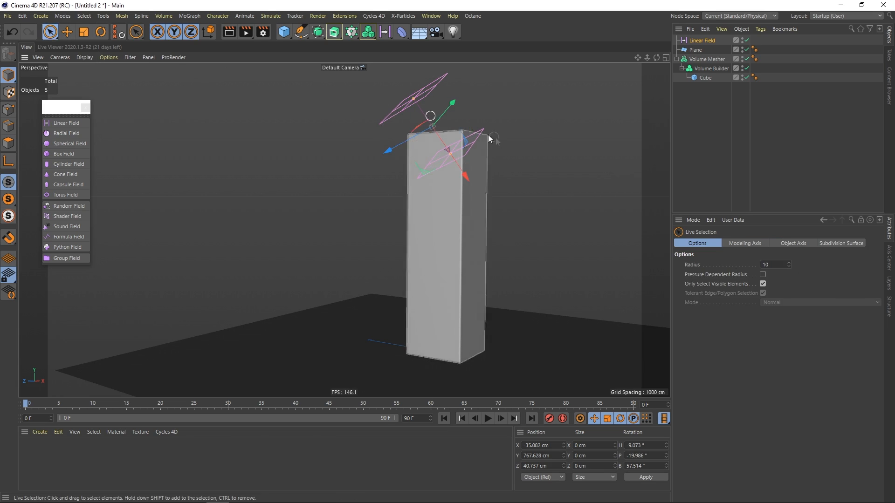
{"action": "left_click_drag", "start_coordinate": [463, 174], "coordinate": [475, 187]}
{"action": "left_click_drag", "start_coordinate": [436, 161], "coordinate": [450, 183], "text": "alt"}
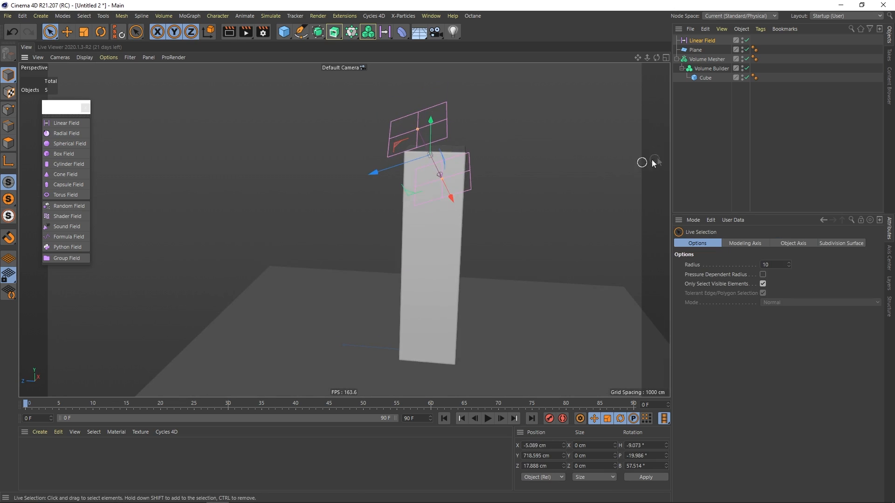
{"action": "left_click", "coordinate": [691, 140]}
{"action": "left_click", "coordinate": [699, 41]}
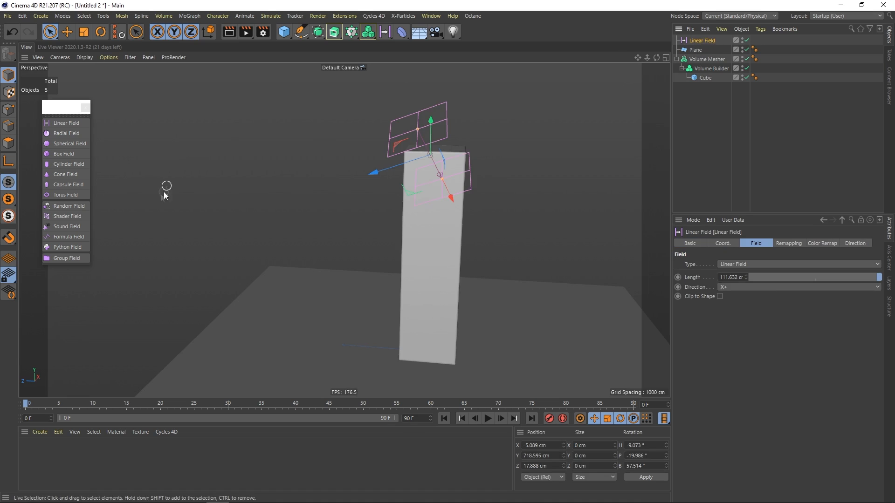
Step: Add a Spherical Field and place it against the side of the pillar at about mid-height
{"action": "left_click", "coordinate": [65, 143]}
{"action": "left_click_drag", "start_coordinate": [465, 279], "coordinate": [235, 111], "text": "alt"}
{"action": "scroll", "coordinate": [261, 226], "scroll_direction": "up", "scroll_amount": 3}
{"action": "left_click", "coordinate": [588, 215]}
Step: Show the Other object category in the viewport so the field outlines display, toggling it off and on again
{"action": "left_click", "coordinate": [130, 57]}
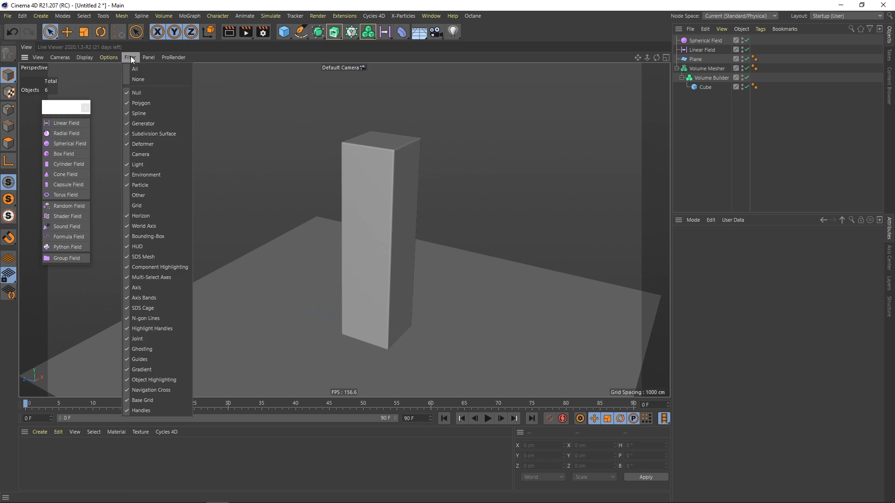
{"action": "left_click", "coordinate": [132, 195]}
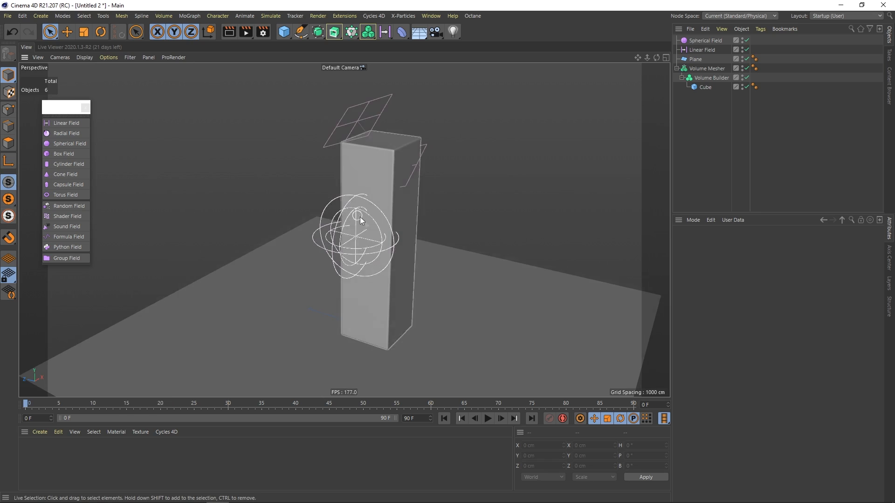
{"action": "left_click", "coordinate": [131, 58]}
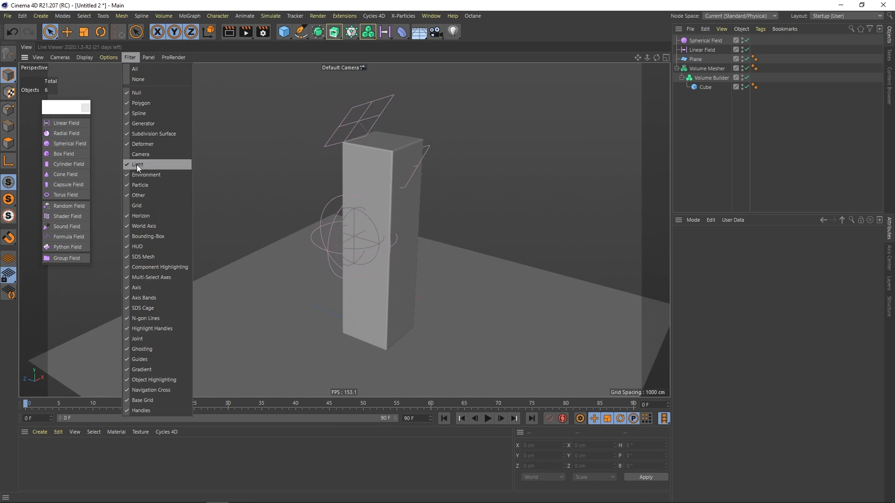
{"action": "left_click", "coordinate": [128, 195]}
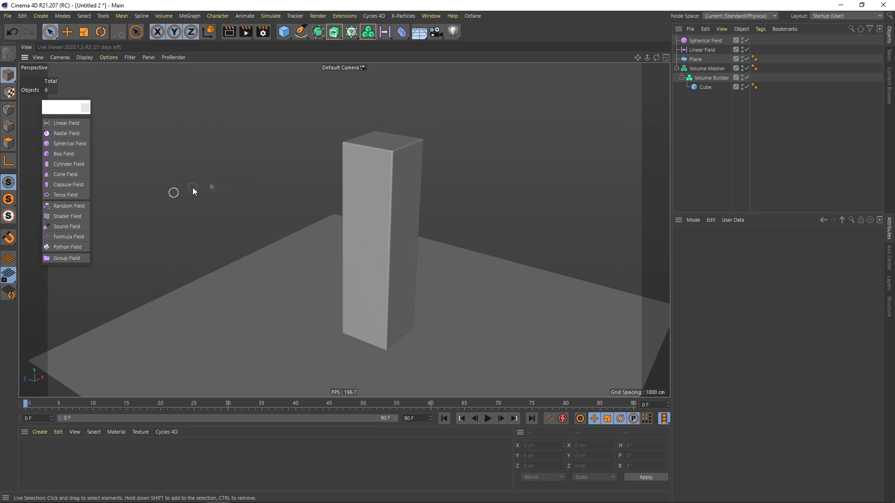
{"action": "left_click", "coordinate": [130, 57]}
{"action": "left_click", "coordinate": [129, 195]}
{"action": "left_click_drag", "start_coordinate": [327, 196], "coordinate": [476, 167], "text": "alt"}
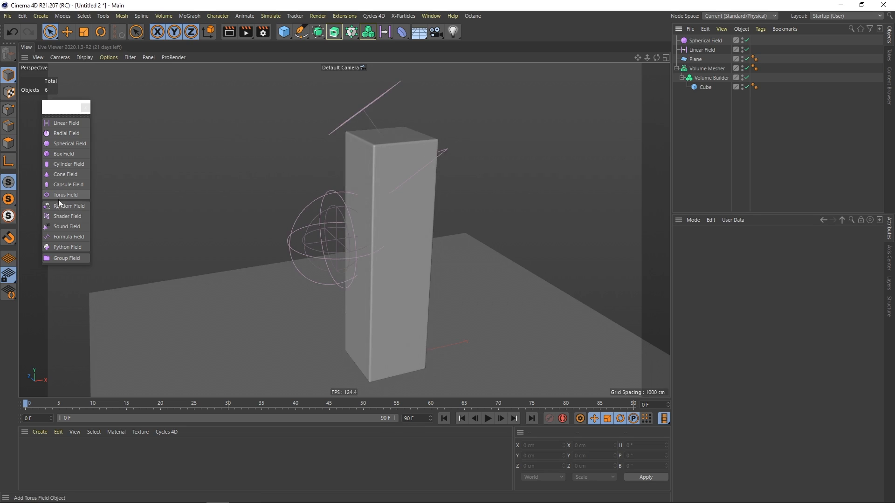
Step: Add a Group Field and put the Spherical Field and the Linear Field into its field list
{"action": "left_click", "coordinate": [67, 258]}
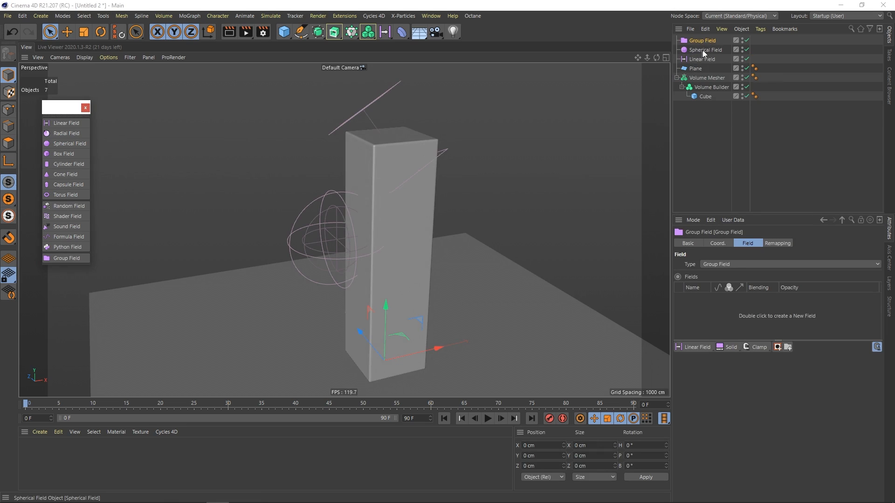
{"action": "left_click_drag", "start_coordinate": [701, 50], "coordinate": [735, 321]}
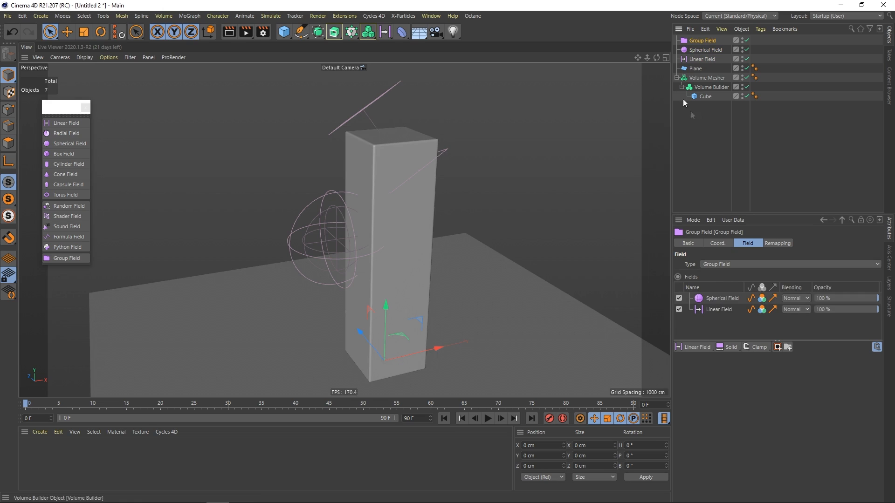
Step: Link the Group Field above the Cube in the Volume Builder and set its Creation Space to Objects Below
{"action": "left_click", "coordinate": [709, 88]}
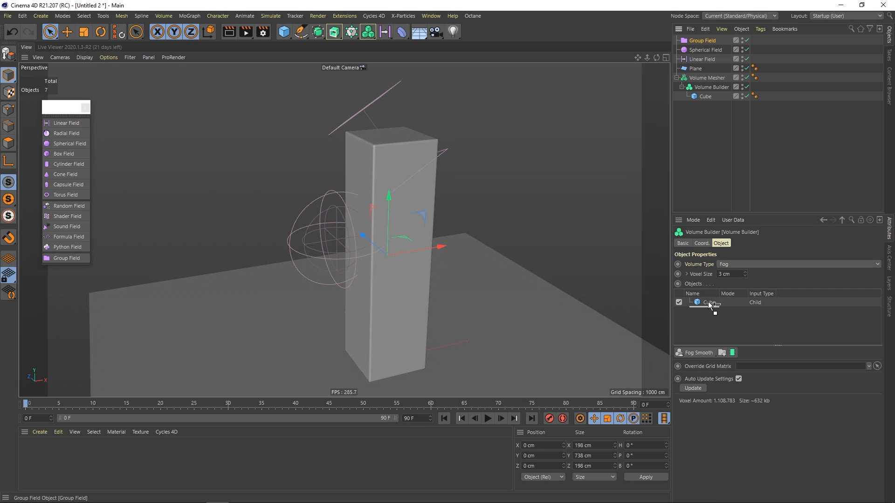
{"action": "left_click_drag", "start_coordinate": [713, 298], "coordinate": [713, 299]}
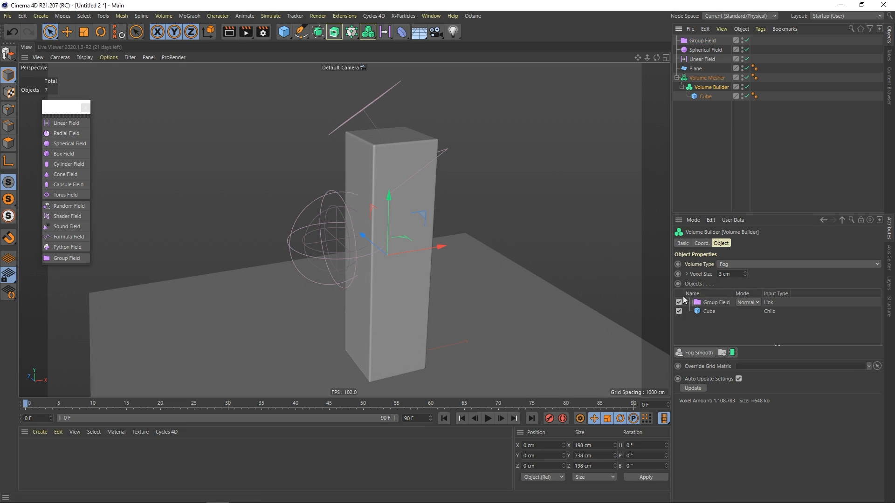
{"action": "left_click", "coordinate": [715, 303]}
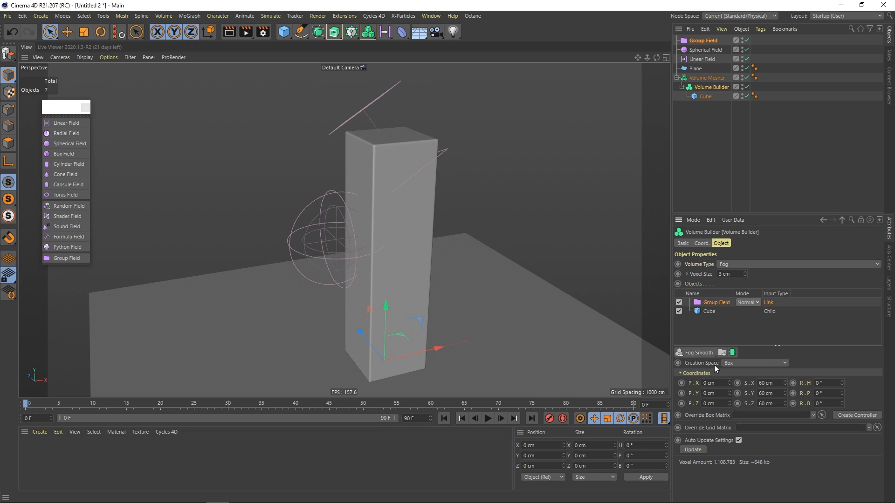
{"action": "left_click", "coordinate": [784, 363]}
{"action": "left_click", "coordinate": [745, 382]}
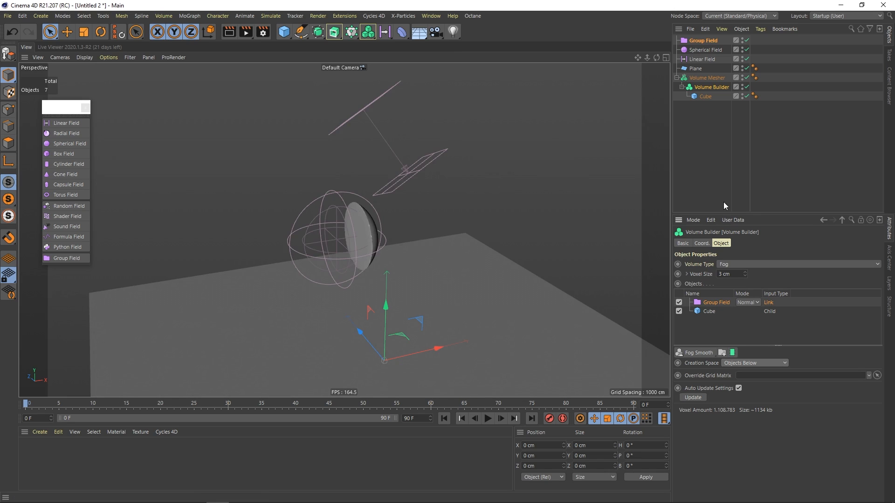
Step: Set the Spherical Field's blending inside the Group Field to Subtract
{"action": "left_click", "coordinate": [709, 41]}
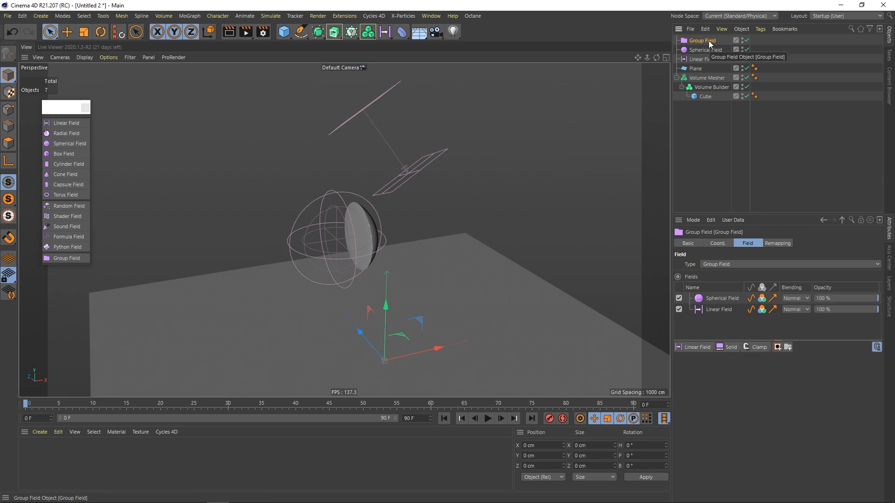
{"action": "left_click", "coordinate": [807, 298]}
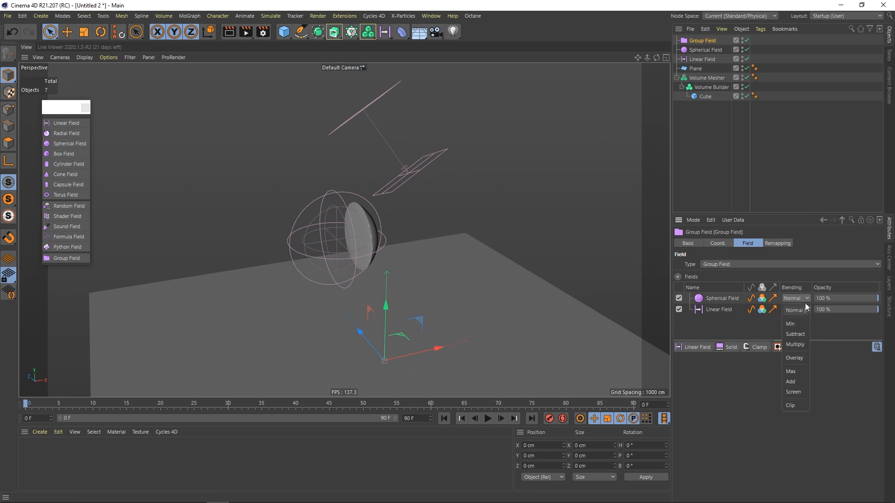
{"action": "left_click", "coordinate": [794, 332]}
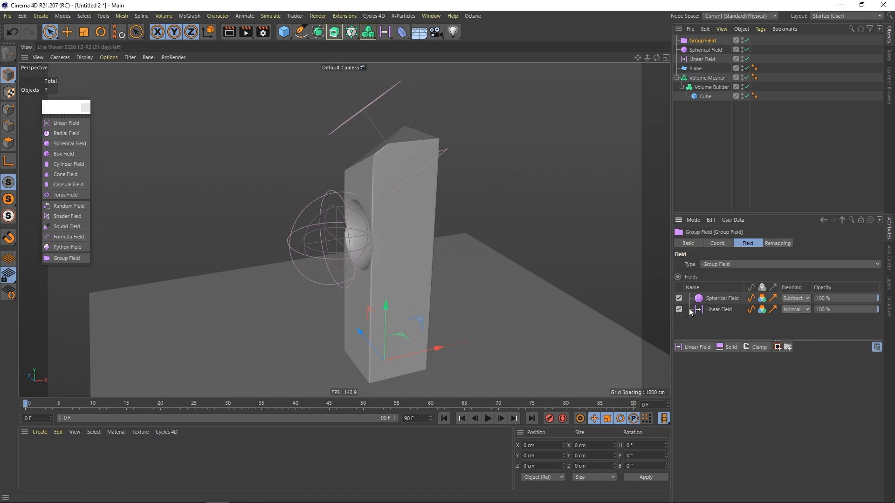
{"action": "left_click_drag", "start_coordinate": [350, 217], "coordinate": [385, 189], "text": "alt"}
Step: Duplicate the Spherical Field and add the copy at the head of the Group Field's list with Subtract blending
{"action": "left_click_drag", "start_coordinate": [703, 50], "coordinate": [723, 116], "text": "ctrl"}
{"action": "left_click", "coordinate": [704, 41]}
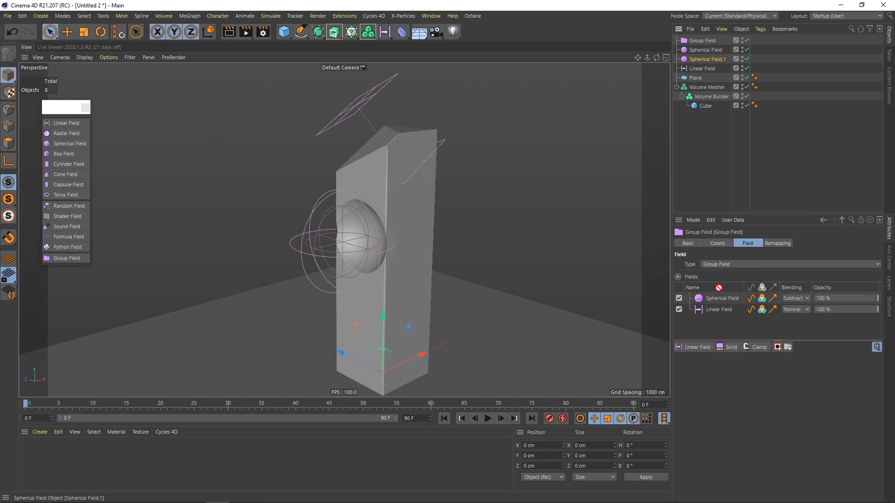
{"action": "left_click_drag", "start_coordinate": [719, 298], "coordinate": [720, 296]}
{"action": "left_click", "coordinate": [798, 298]}
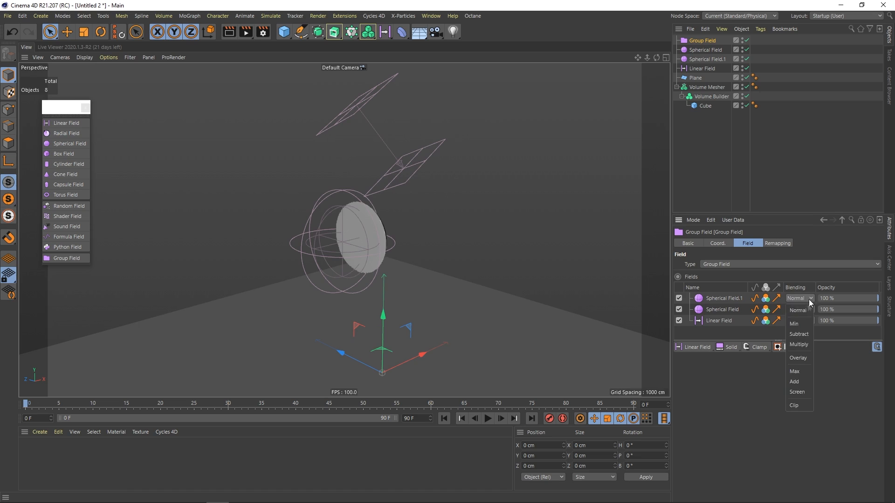
{"action": "left_click", "coordinate": [798, 337]}
{"action": "left_click_drag", "start_coordinate": [485, 225], "coordinate": [348, 357], "text": "alt"}
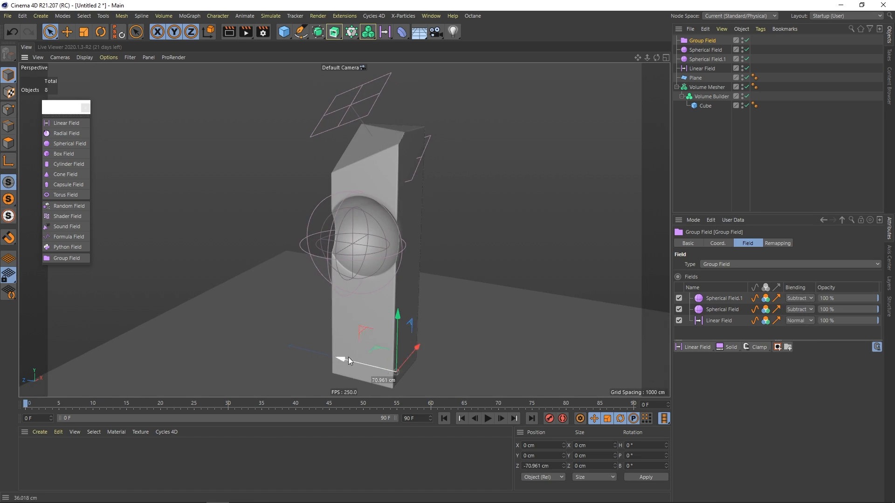
Step: Move Spherical Field.1 to another side of the pillar and enlarge it so its cut breaks into the first sphere's hollow
{"action": "left_click", "coordinate": [707, 60]}
{"action": "left_click_drag", "start_coordinate": [405, 220], "coordinate": [470, 291], "text": "alt"}
{"action": "mouse_move", "coordinate": [428, 258]}
{"action": "left_mouse_down", "text": "alt"}
{"action": "mouse_move", "coordinate": [297, 247]}
{"action": "mouse_move", "coordinate": [460, 256]}
{"action": "mouse_move", "coordinate": [409, 256]}
{"action": "mouse_move", "coordinate": [445, 219]}
{"action": "mouse_move", "coordinate": [440, 256]}
{"action": "left_mouse_up", "text": "alt"}
{"action": "left_click_drag", "start_coordinate": [447, 328], "coordinate": [495, 240]}
{"action": "left_click_drag", "start_coordinate": [443, 261], "coordinate": [359, 269], "text": "alt"}
{"action": "right_click_drag", "start_coordinate": [405, 247], "coordinate": [449, 222], "text": "alt"}
{"action": "left_click_drag", "start_coordinate": [443, 213], "coordinate": [448, 212], "text": "alt"}
{"action": "left_click", "coordinate": [701, 138]}
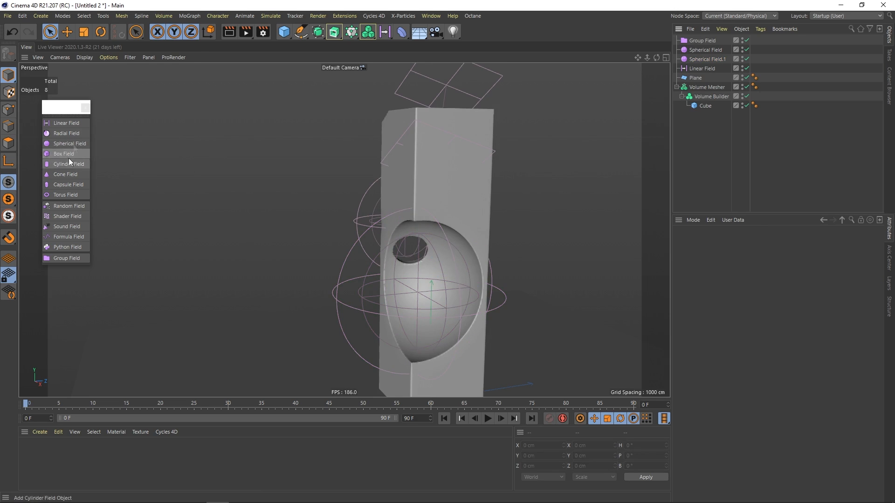
Step: Add a Capsule Field about 886 cm high and place it along a pillar corner at about X 120, Y 412, Z 134 cm
{"action": "mouse_move", "coordinate": [58, 109]}
{"action": "left_mouse_down"}
{"action": "mouse_move", "coordinate": [80, 108]}
{"action": "mouse_move", "coordinate": [71, 110]}
{"action": "left_mouse_up"}
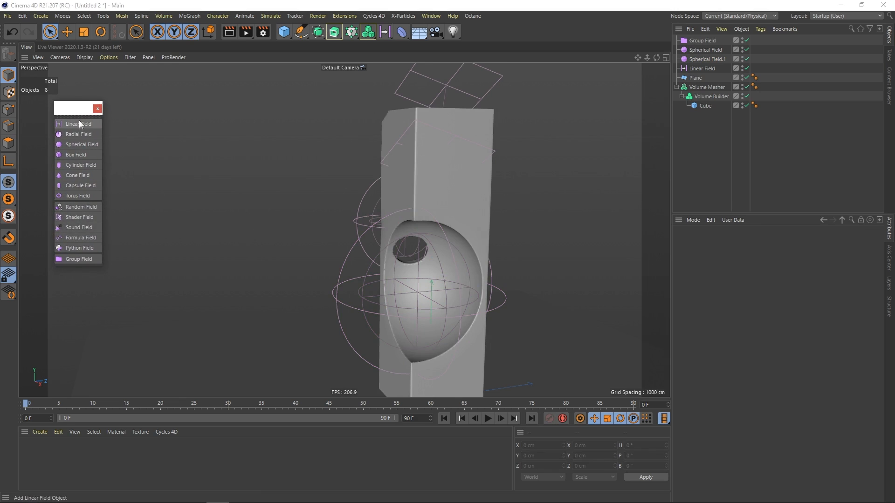
{"action": "left_click", "coordinate": [77, 186]}
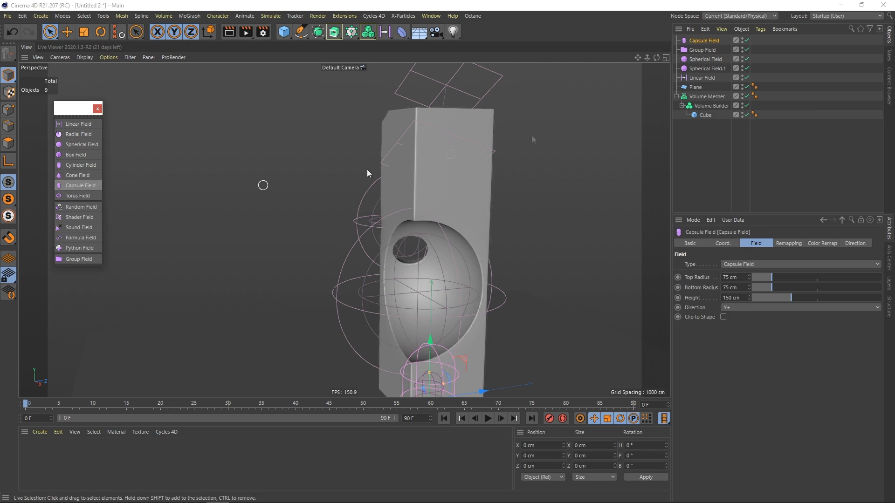
{"action": "left_click_drag", "start_coordinate": [470, 319], "coordinate": [499, 382], "text": "alt"}
{"action": "middle_click_drag", "start_coordinate": [497, 378], "coordinate": [454, 313], "text": "alt"}
{"action": "left_click_drag", "start_coordinate": [455, 314], "coordinate": [459, 175], "text": "alt"}
{"action": "left_click_drag", "start_coordinate": [443, 264], "coordinate": [439, 132]}
{"action": "mouse_move", "coordinate": [438, 132]}
{"action": "left_mouse_down", "text": "alt"}
{"action": "mouse_move", "coordinate": [409, 141]}
{"action": "mouse_move", "coordinate": [438, 130]}
{"action": "mouse_move", "coordinate": [407, 237]}
{"action": "mouse_move", "coordinate": [387, 163]}
{"action": "mouse_move", "coordinate": [421, 131]}
{"action": "left_mouse_up", "text": "alt"}
Step: Add the Capsule Field at the head of the Group Field's list with Subtract blending
{"action": "left_click", "coordinate": [708, 49]}
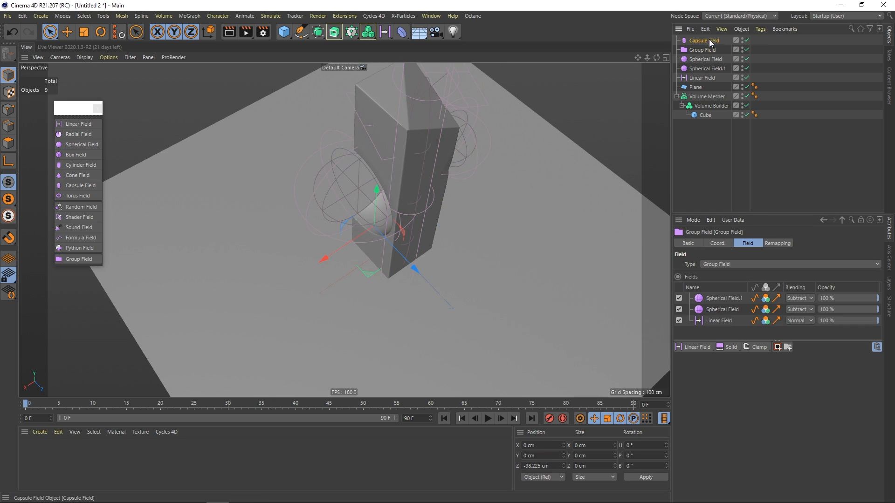
{"action": "left_click_drag", "start_coordinate": [721, 299], "coordinate": [720, 293]}
{"action": "left_click", "coordinate": [800, 299]}
{"action": "left_click", "coordinate": [799, 334]}
{"action": "left_click_drag", "start_coordinate": [336, 153], "coordinate": [379, 252], "text": "alt"}
Step: Duplicate the Capsule Field and move the copy along the X axis to about X -93 cm at the neighbouring corner
{"action": "left_click", "coordinate": [702, 41]}
{"action": "left_click_drag", "start_coordinate": [397, 142], "coordinate": [470, 103], "text": "alt"}
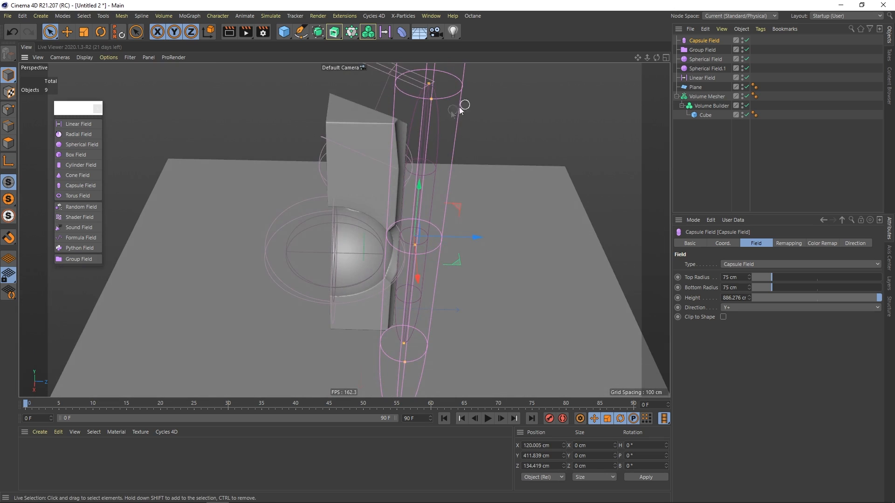
{"action": "left_click_drag", "start_coordinate": [704, 43], "coordinate": [706, 47], "text": "ctrl"}
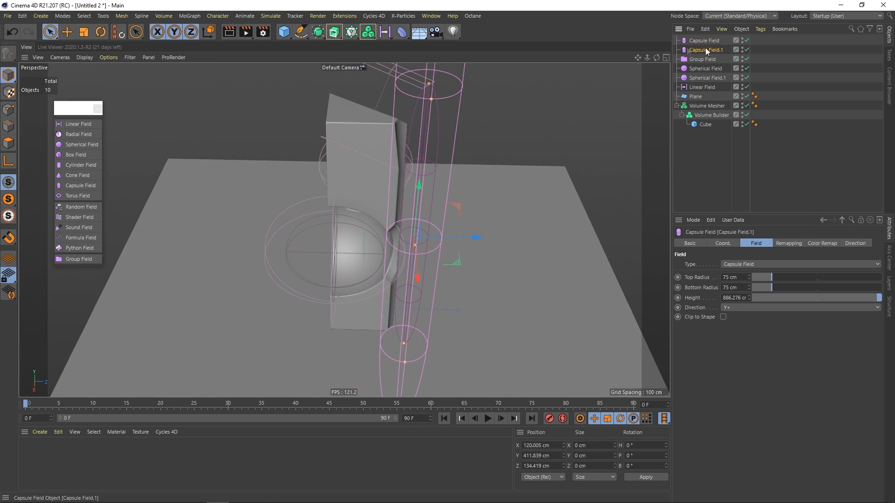
{"action": "left_click_drag", "start_coordinate": [387, 168], "coordinate": [360, 240], "text": "alt"}
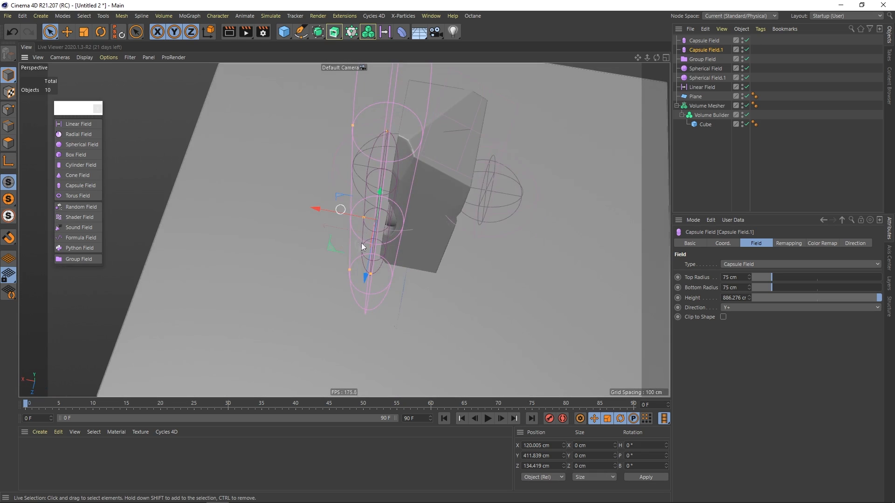
{"action": "left_click_drag", "start_coordinate": [319, 210], "coordinate": [396, 217]}
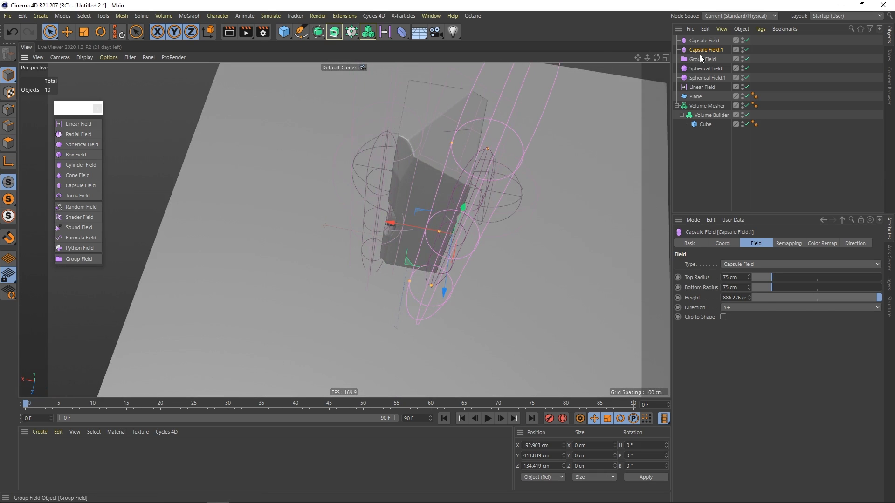
Step: Add Capsule Field.1 below the Capsule Field in the Group Field's list and set its blending to Subtract
{"action": "left_click", "coordinate": [699, 58]}
{"action": "left_click_drag", "start_coordinate": [716, 301], "coordinate": [720, 300]}
{"action": "left_click", "coordinate": [807, 309]}
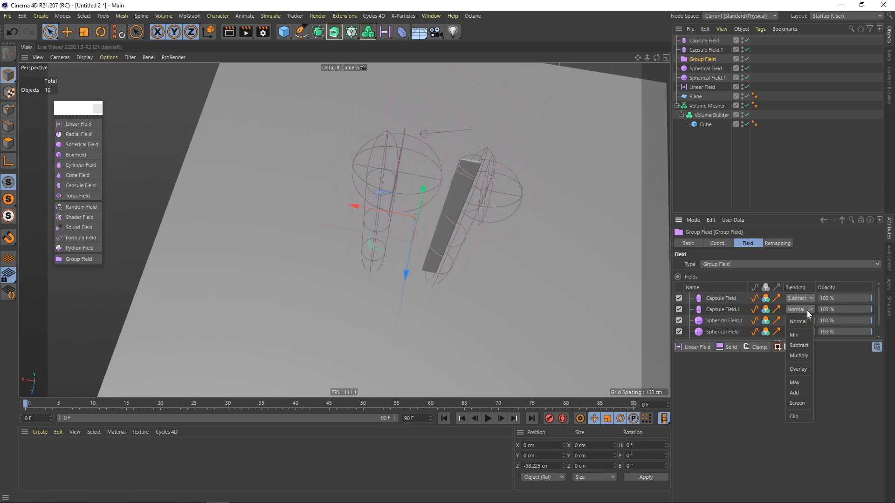
{"action": "left_click", "coordinate": [798, 346]}
{"action": "left_click_drag", "start_coordinate": [345, 230], "coordinate": [361, 208], "text": "alt"}
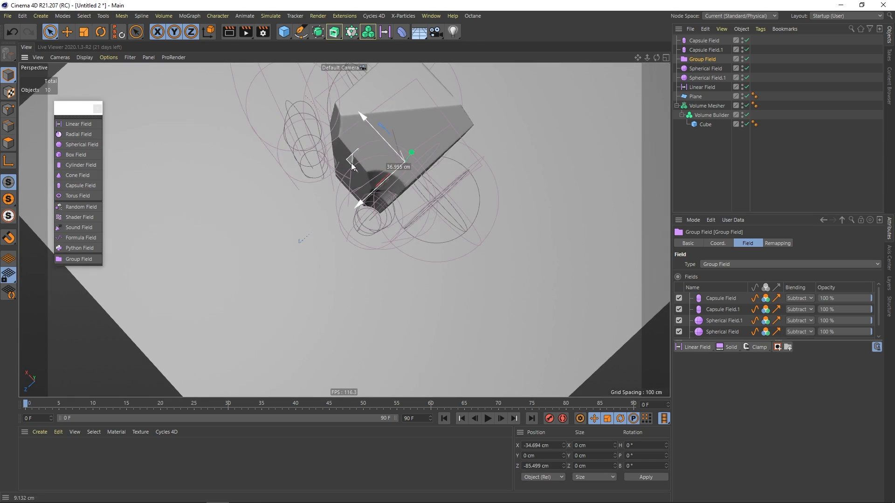
Step: Shift Capsule Field.1 horizontally at its pillar corner and duplicate it, naming the copy Capsule Field.2
{"action": "left_click", "coordinate": [704, 49]}
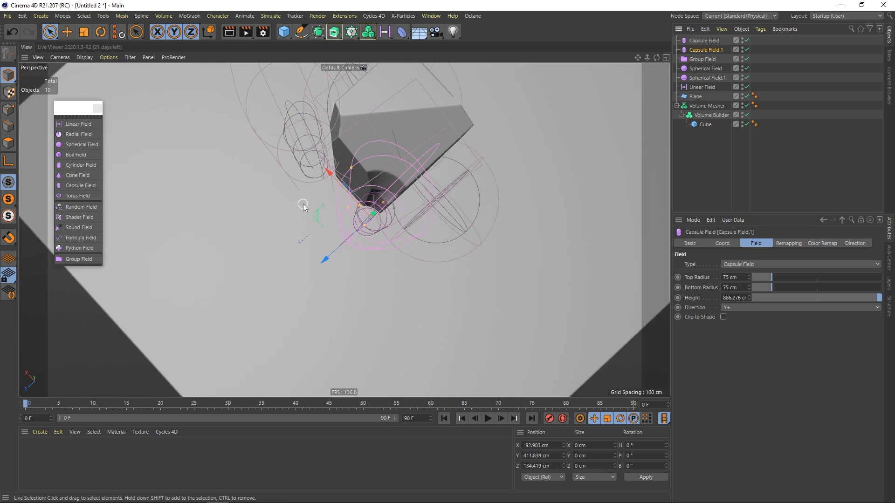
{"action": "left_click_drag", "start_coordinate": [317, 215], "coordinate": [364, 163]}
{"action": "left_click_drag", "start_coordinate": [727, 50], "coordinate": [707, 58], "text": "ctrl"}
{"action": "left_click", "coordinate": [702, 67]}
{"action": "double_click", "coordinate": [707, 60]}
{"action": "left_click", "coordinate": [725, 60]}
{"action": "key", "text": "BackSpace"}
{"action": "type", "text": "2"}
{"action": "key", "text": "Return"}
Step: Add Capsule Field.2 below the Capsule Field in the Group Field's list and set its blending to Subtract
{"action": "left_click", "coordinate": [698, 67]}
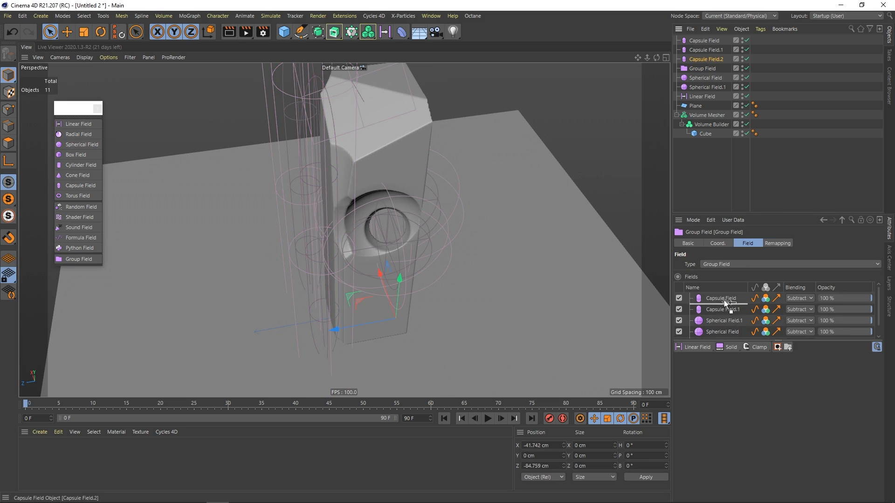
{"action": "left_click_drag", "start_coordinate": [723, 306], "coordinate": [723, 303]}
{"action": "left_click", "coordinate": [806, 310]}
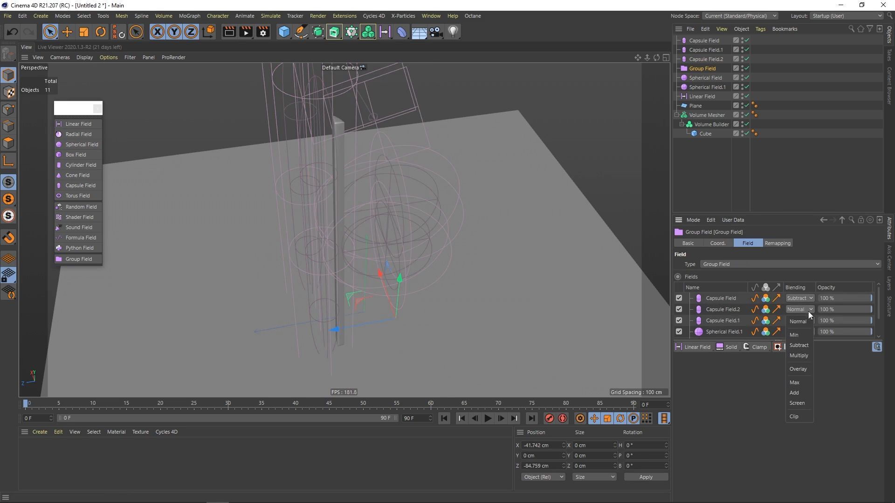
{"action": "left_click", "coordinate": [801, 347]}
{"action": "left_click_drag", "start_coordinate": [399, 152], "coordinate": [334, 188], "text": "alt"}
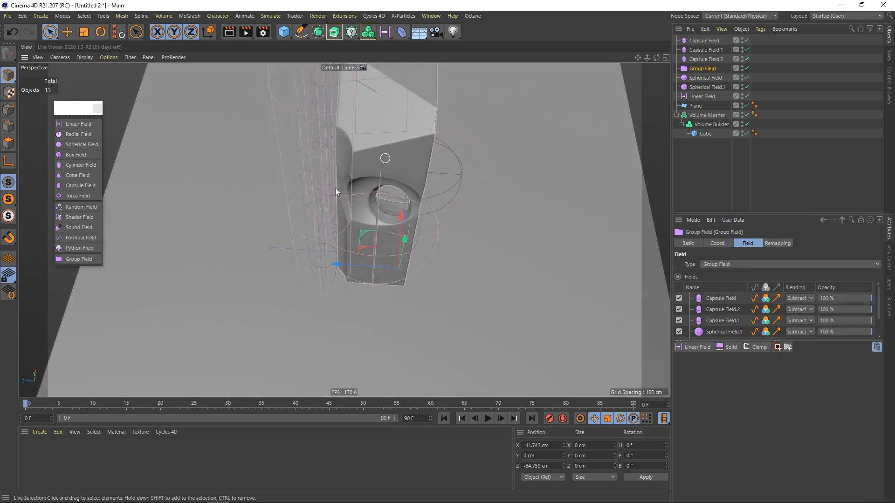
Step: Move Capsule Field.2 to another vertical corner of the pillar
{"action": "left_click", "coordinate": [705, 59]}
{"action": "left_click_drag", "start_coordinate": [406, 200], "coordinate": [331, 219], "text": "alt"}
{"action": "scroll", "coordinate": [395, 252], "scroll_direction": "up", "scroll_amount": 2}
Step: Shrink the Spherical Field to about 119 cm and move it to about X -133, Y 440, Z 9 cm
{"action": "left_click", "coordinate": [686, 80]}
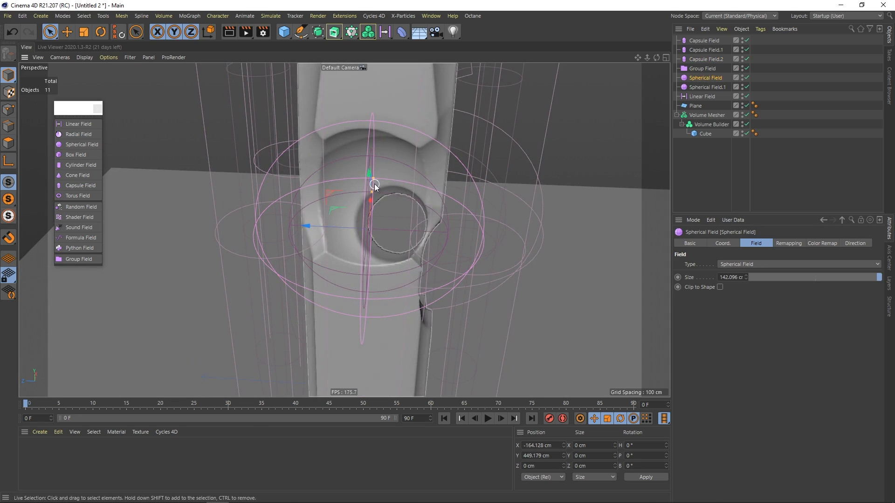
{"action": "left_click_drag", "start_coordinate": [373, 183], "coordinate": [345, 185]}
{"action": "left_click_drag", "start_coordinate": [345, 186], "coordinate": [314, 225], "text": "alt"}
{"action": "left_click_drag", "start_coordinate": [369, 225], "coordinate": [248, 222], "text": "alt"}
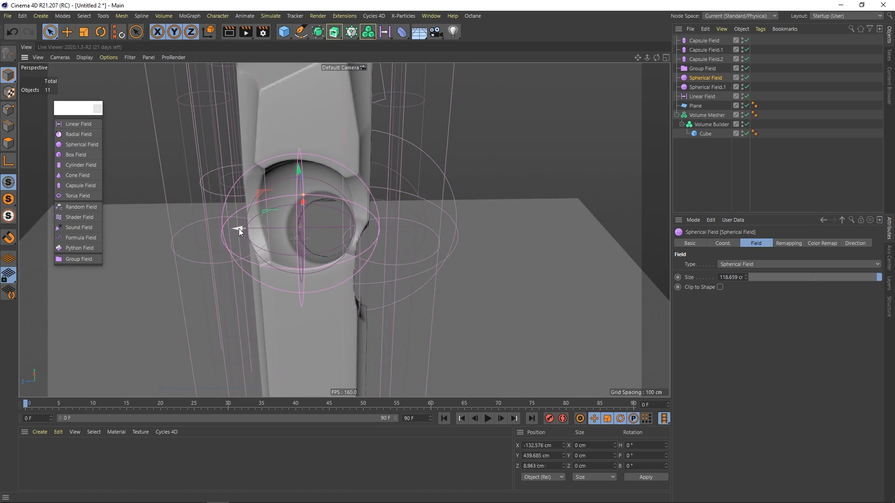
{"action": "left_click", "coordinate": [507, 159]}
{"action": "scroll", "coordinate": [324, 175], "scroll_direction": "down", "scroll_amount": 4}
{"action": "left_click_drag", "start_coordinate": [339, 146], "coordinate": [233, 126], "text": "alt"}
{"action": "left_click_drag", "start_coordinate": [386, 173], "coordinate": [331, 183], "text": "alt"}
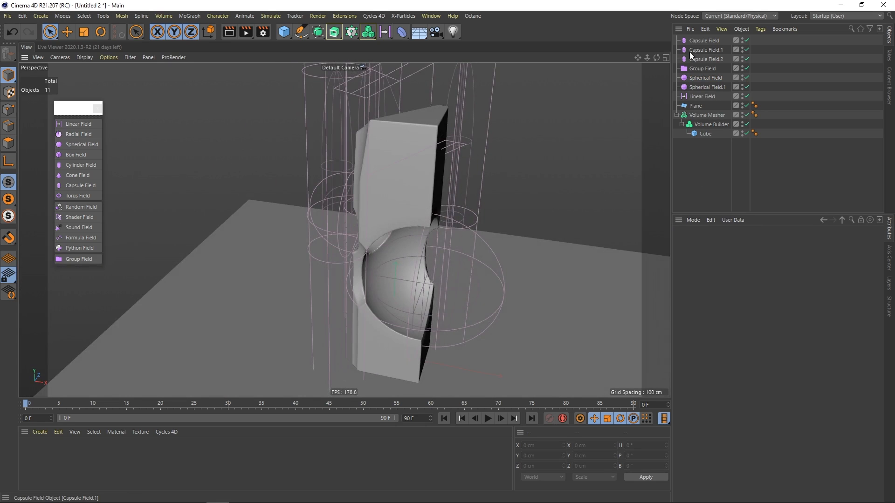
Step: Duplicate Capsule Field.2, place the copy at about X -125, Y 412, Z -130 cm, and add it to the Group Field with Subtract blending
{"action": "left_click_drag", "start_coordinate": [706, 63], "coordinate": [723, 294], "text": "ctrl"}
{"action": "left_click", "coordinate": [703, 78]}
{"action": "left_click", "coordinate": [808, 297]}
{"action": "left_click", "coordinate": [802, 333]}
{"action": "left_click_drag", "start_coordinate": [358, 204], "coordinate": [410, 201], "text": "alt"}
{"action": "left_click", "coordinate": [708, 69]}
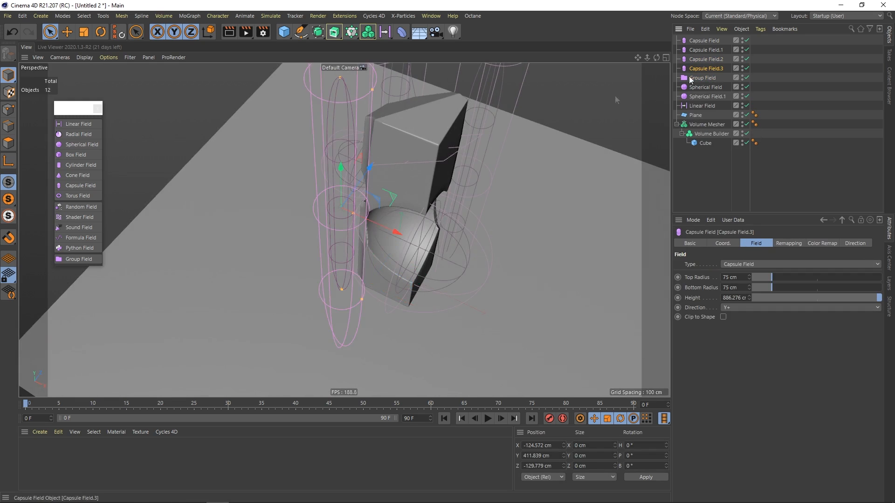
Step: Move Capsule Field.3 to another vertical corner of the pillar, at about X 107, Z -137 cm, and adjust its height there
{"action": "left_click_drag", "start_coordinate": [392, 163], "coordinate": [440, 160], "text": "alt"}
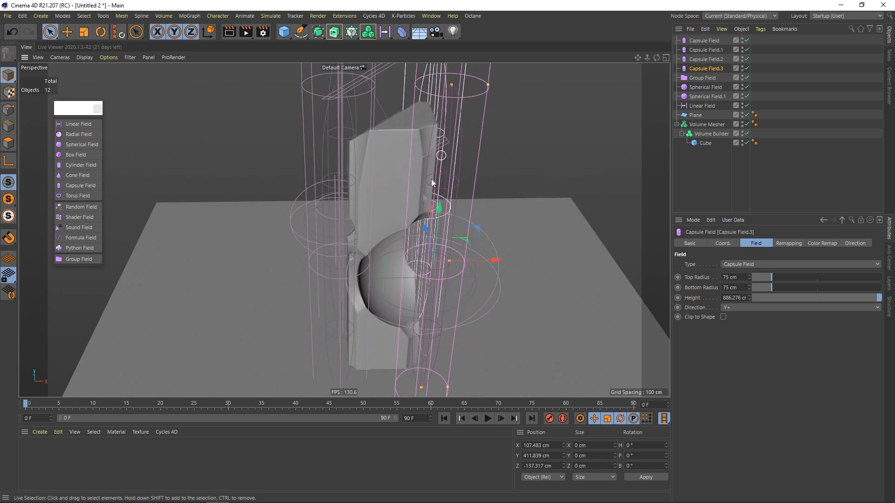
{"action": "left_click_drag", "start_coordinate": [435, 204], "coordinate": [448, 164]}
{"action": "left_click", "coordinate": [658, 165]}
Step: Hide the field outlines in the viewport by filtering out the Other object category
{"action": "left_click_drag", "start_coordinate": [368, 176], "coordinate": [410, 176], "text": "alt"}
{"action": "left_click", "coordinate": [130, 57]}
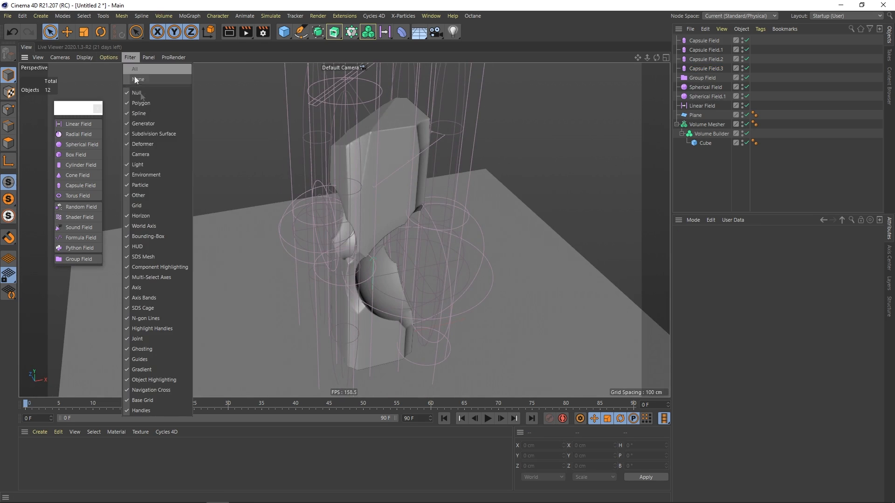
{"action": "left_click", "coordinate": [136, 194]}
Step: Examine the carved pillar from several sides and up close, checking its cut edges, capsule grooves and spherical hole
{"action": "left_click_drag", "start_coordinate": [395, 167], "coordinate": [342, 191], "text": "alt"}
{"action": "right_click_drag", "start_coordinate": [300, 191], "coordinate": [379, 214], "text": "alt"}
{"action": "left_click", "coordinate": [379, 214]}
{"action": "left_click_drag", "start_coordinate": [380, 218], "coordinate": [393, 159], "text": "alt"}
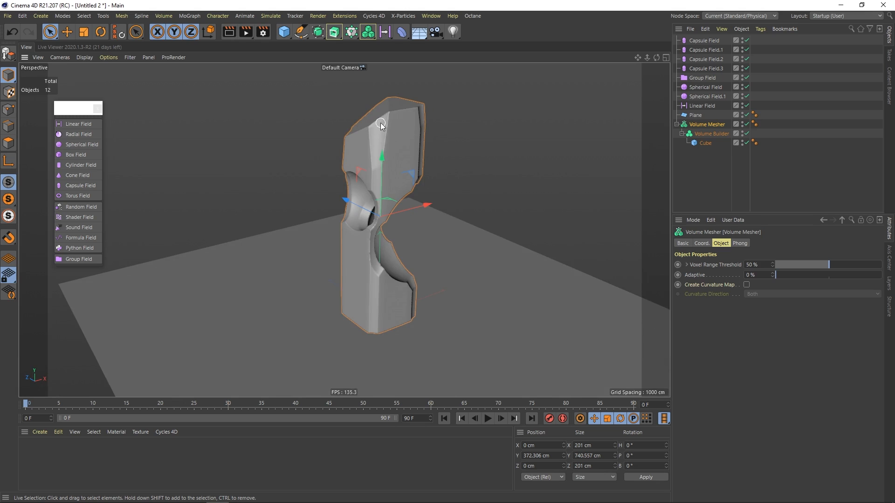
{"action": "left_click_drag", "start_coordinate": [400, 125], "coordinate": [359, 162], "text": "alt"}
{"action": "right_click_drag", "start_coordinate": [356, 158], "coordinate": [443, 132], "text": "alt"}
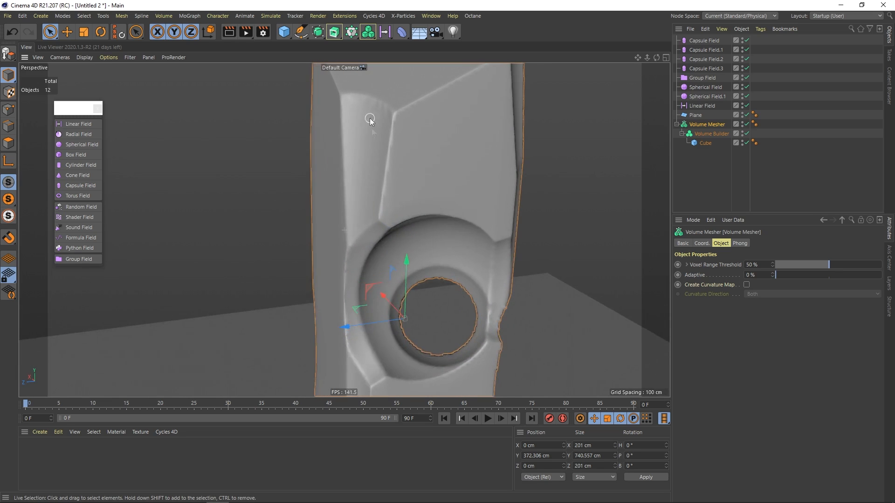
{"action": "middle_click_drag", "start_coordinate": [394, 112], "coordinate": [412, 152], "text": "alt"}
{"action": "left_click_drag", "start_coordinate": [412, 152], "coordinate": [388, 146], "text": "alt"}
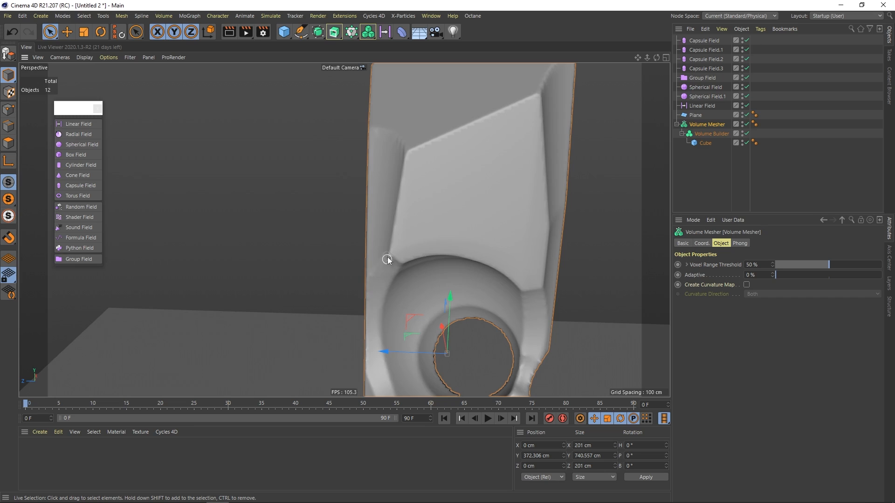
{"action": "right_click_drag", "start_coordinate": [391, 241], "coordinate": [357, 253], "text": "alt"}
{"action": "middle_click_drag", "start_coordinate": [392, 235], "coordinate": [410, 206], "text": "alt"}
{"action": "mouse_move", "coordinate": [410, 206]}
{"action": "left_mouse_down", "text": "alt"}
{"action": "mouse_move", "coordinate": [398, 203]}
{"action": "mouse_move", "coordinate": [415, 200]}
{"action": "left_mouse_up", "text": "alt"}
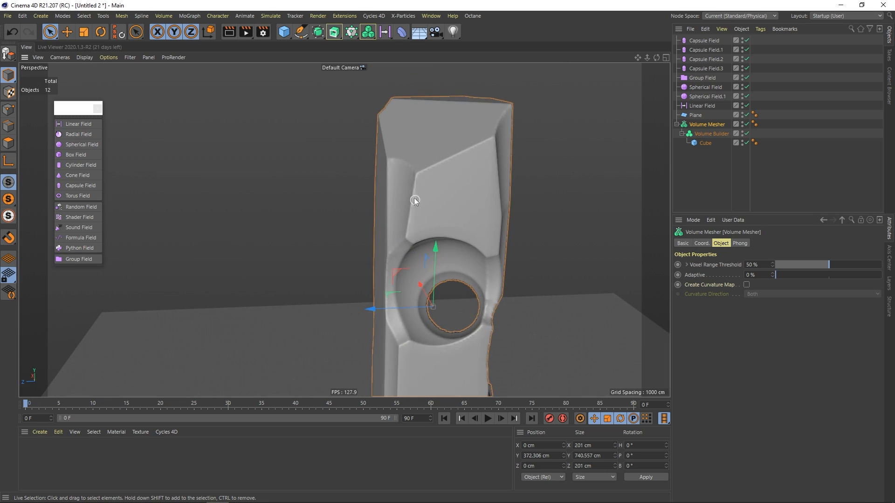
{"action": "left_click_drag", "start_coordinate": [506, 180], "coordinate": [490, 128], "text": "alt"}
{"action": "left_click_drag", "start_coordinate": [400, 178], "coordinate": [434, 173], "text": "alt"}
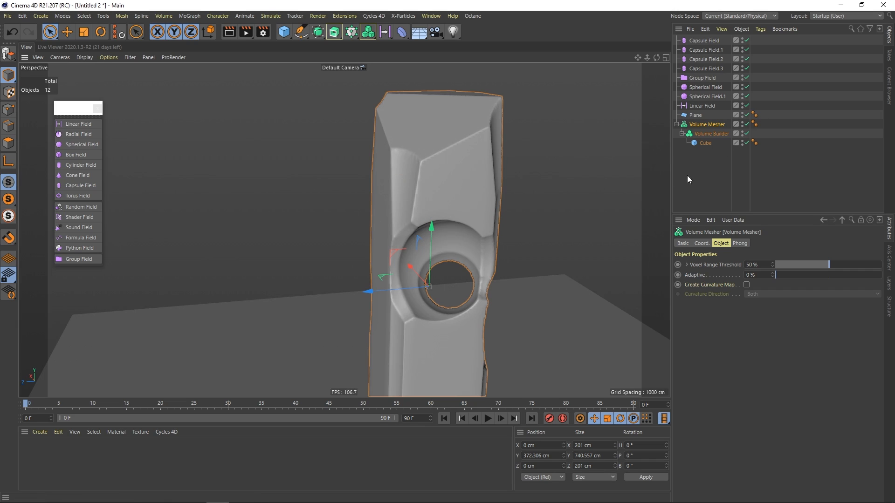
{"action": "left_click_drag", "start_coordinate": [452, 192], "coordinate": [393, 188], "text": "alt"}
{"action": "right_click_drag", "start_coordinate": [393, 188], "coordinate": [544, 150], "text": "alt"}
Step: Reduce the Volume Builder's voxel size to 2 cm and further to 1.5 cm
{"action": "left_click", "coordinate": [714, 166]}
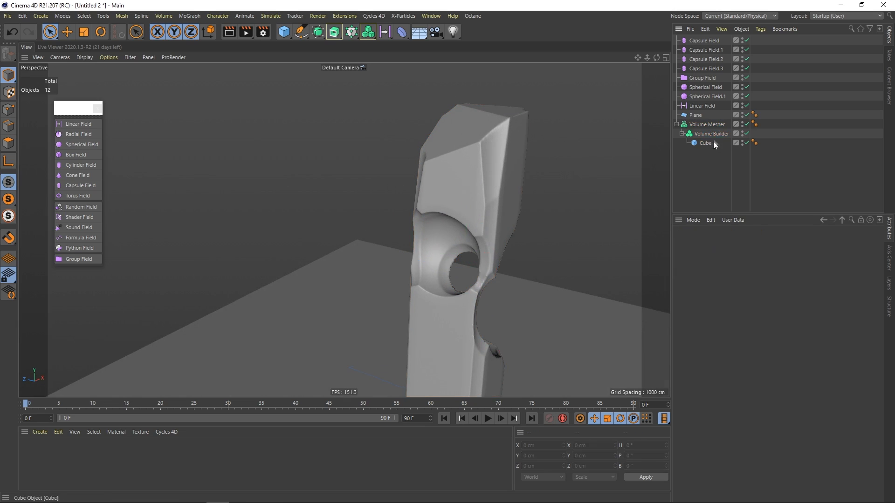
{"action": "left_click", "coordinate": [709, 134]}
{"action": "left_click", "coordinate": [723, 274]}
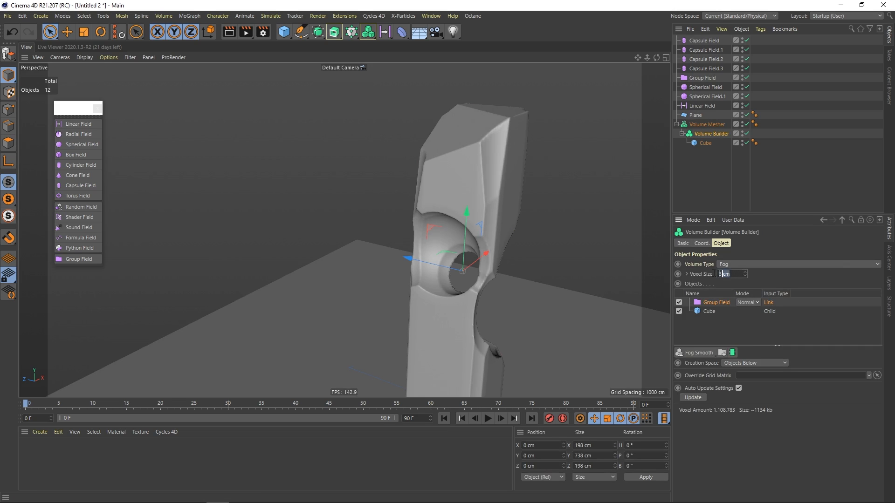
{"action": "type", "text": "2"}
{"action": "key", "text": "Return"}
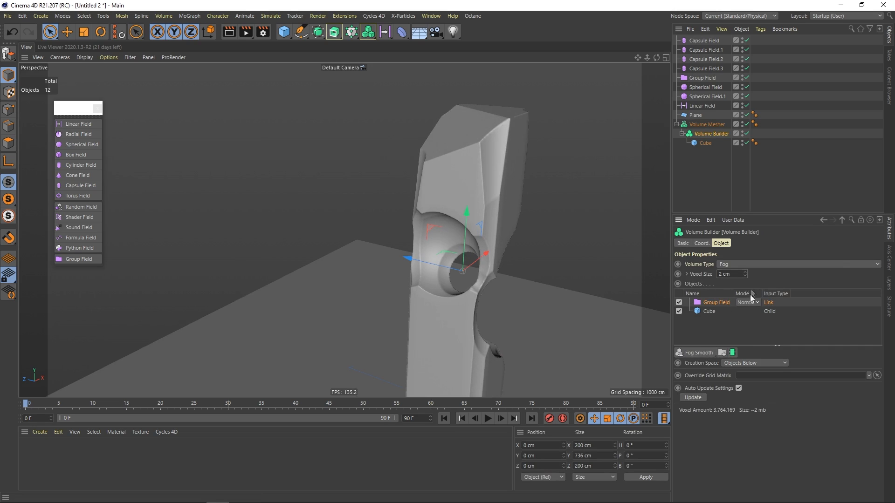
{"action": "left_click_drag", "start_coordinate": [730, 274], "coordinate": [701, 274]}
{"action": "type", "text": "1.5"}
{"action": "key", "text": "Return"}
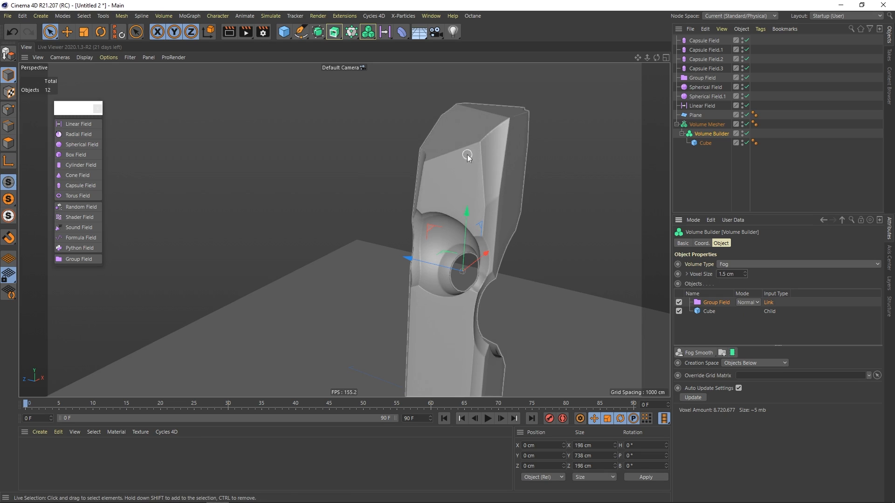
Step: Add a Fog Smooth filter to the Volume Builder and set its operator to Median
{"action": "left_click_drag", "start_coordinate": [463, 167], "coordinate": [372, 177], "text": "alt"}
{"action": "right_click_drag", "start_coordinate": [423, 170], "coordinate": [461, 166], "text": "alt"}
{"action": "left_click_drag", "start_coordinate": [405, 167], "coordinate": [448, 174], "text": "alt"}
{"action": "right_click_drag", "start_coordinate": [417, 161], "coordinate": [440, 158], "text": "alt"}
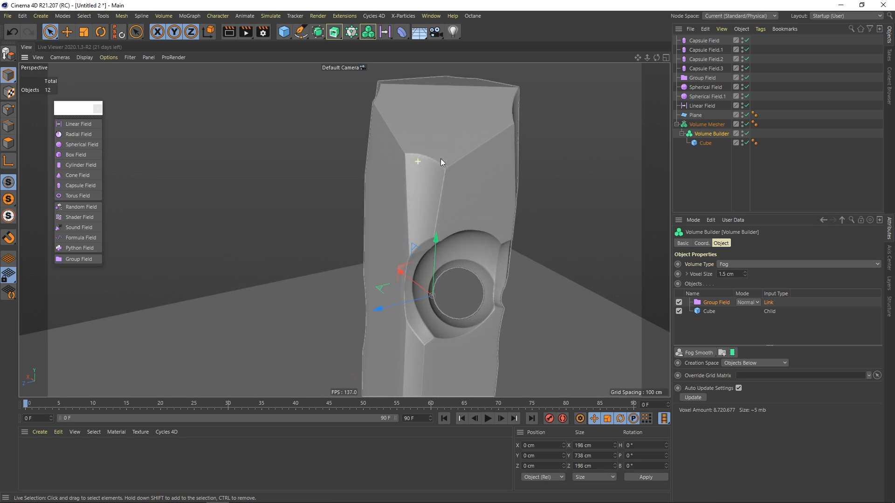
{"action": "left_click", "coordinate": [696, 353]}
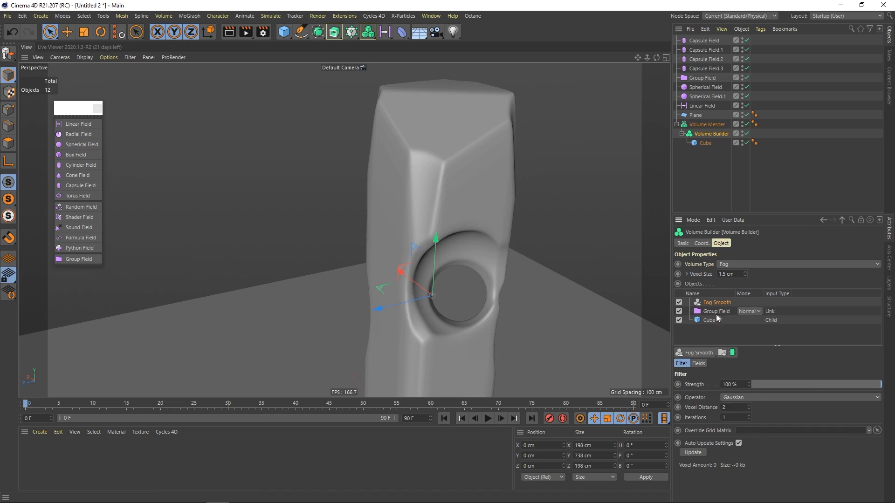
{"action": "left_click", "coordinate": [861, 397]}
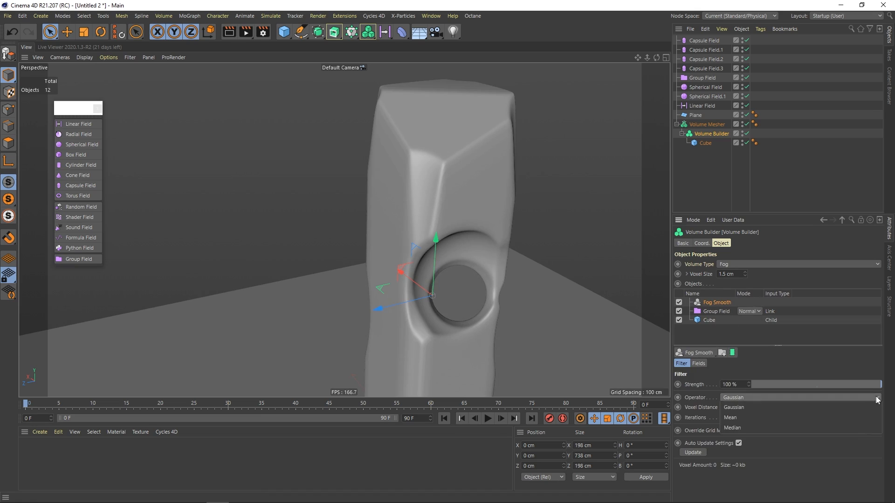
{"action": "left_click", "coordinate": [731, 428]}
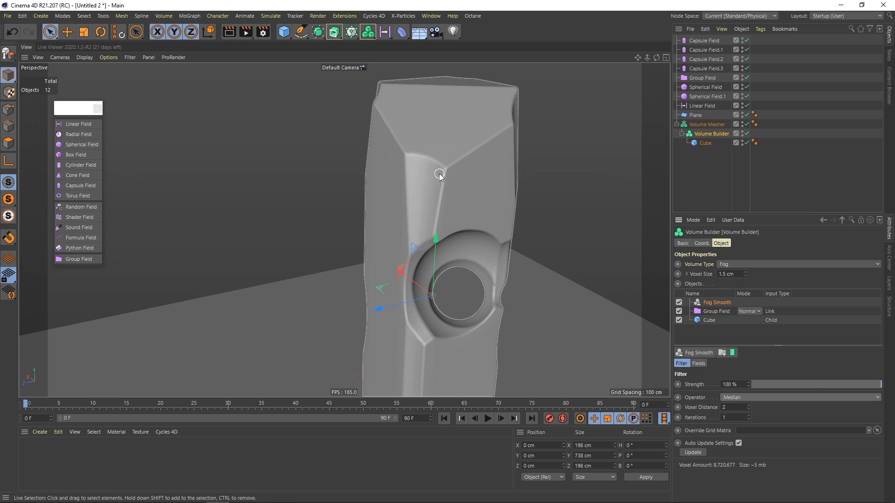
Step: Switch the Fog Smooth operator to Mean and check the smoothed edges of the pillar
{"action": "mouse_move", "coordinate": [463, 202]}
{"action": "left_mouse_down", "text": "alt"}
{"action": "mouse_move", "coordinate": [425, 194]}
{"action": "mouse_move", "coordinate": [512, 190]}
{"action": "mouse_move", "coordinate": [426, 188]}
{"action": "mouse_move", "coordinate": [437, 190]}
{"action": "left_mouse_up", "text": "alt"}
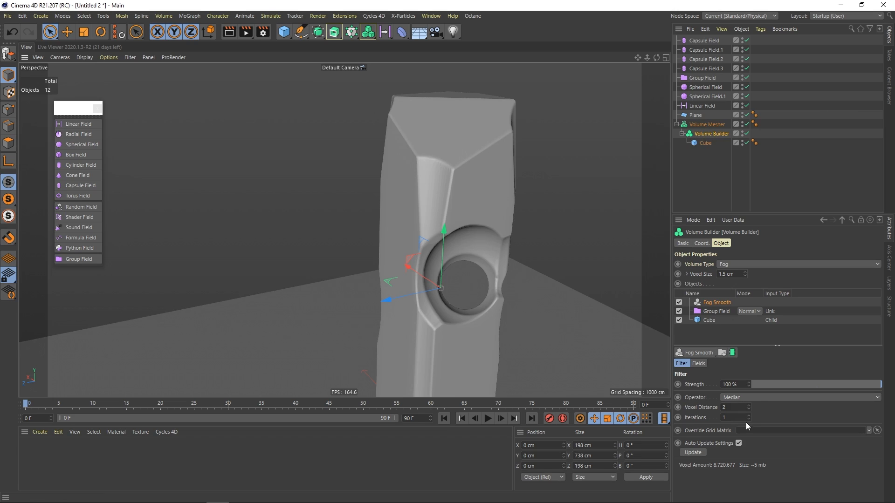
{"action": "left_click", "coordinate": [872, 399]}
{"action": "left_click", "coordinate": [770, 417]}
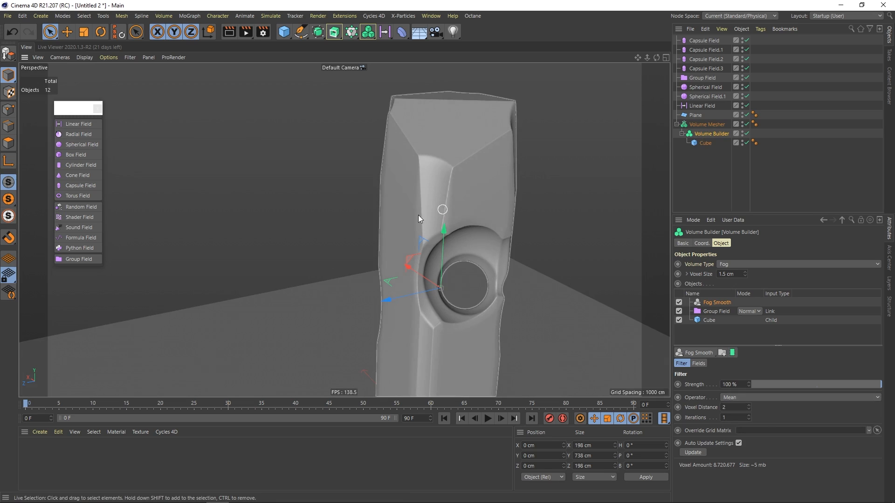
{"action": "right_click_drag", "start_coordinate": [454, 186], "coordinate": [426, 196], "text": "alt"}
{"action": "mouse_move", "coordinate": [426, 195]}
{"action": "left_mouse_down", "text": "alt"}
{"action": "mouse_move", "coordinate": [496, 186]}
{"action": "mouse_move", "coordinate": [401, 197]}
{"action": "mouse_move", "coordinate": [335, 193]}
{"action": "mouse_move", "coordinate": [465, 190]}
{"action": "mouse_move", "coordinate": [440, 187]}
{"action": "mouse_move", "coordinate": [442, 195]}
{"action": "mouse_move", "coordinate": [424, 189]}
{"action": "mouse_move", "coordinate": [479, 196]}
{"action": "mouse_move", "coordinate": [480, 176]}
{"action": "mouse_move", "coordinate": [405, 192]}
{"action": "mouse_move", "coordinate": [485, 183]}
{"action": "mouse_move", "coordinate": [323, 185]}
{"action": "mouse_move", "coordinate": [526, 186]}
{"action": "left_mouse_up", "text": "alt"}
{"action": "left_click", "coordinate": [707, 166]}
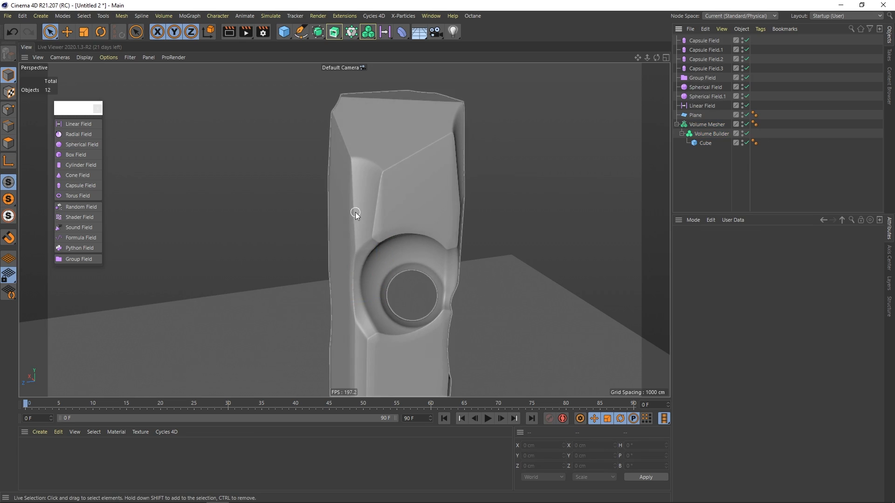
Step: Add a Shader Field to the scene and load a Noise shader into it
{"action": "left_click", "coordinate": [77, 217]}
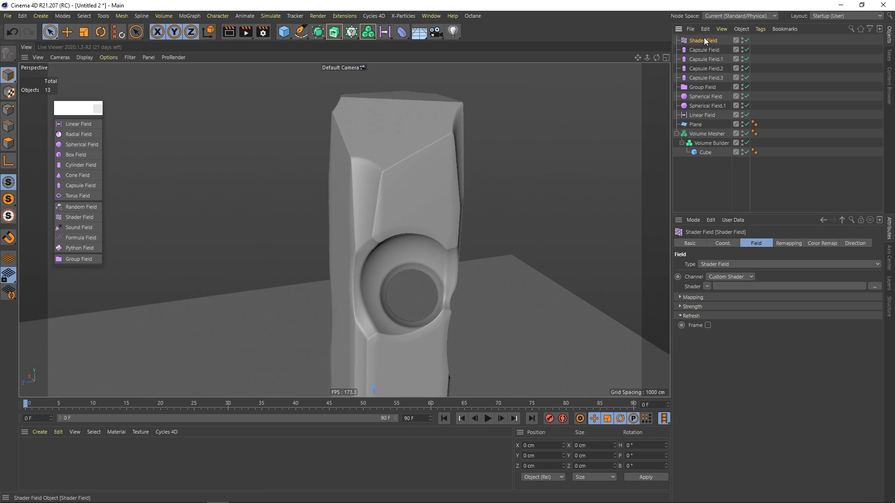
{"action": "left_click_drag", "start_coordinate": [419, 181], "coordinate": [372, 197], "text": "alt"}
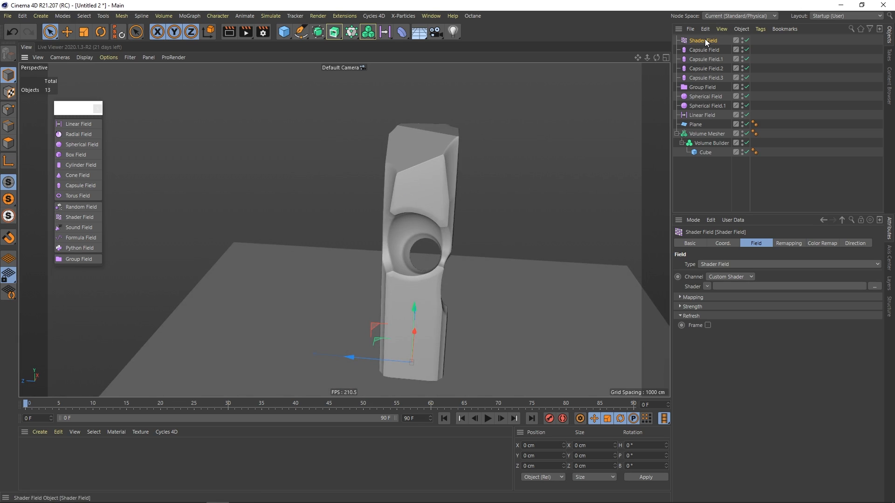
{"action": "left_click", "coordinate": [707, 286]}
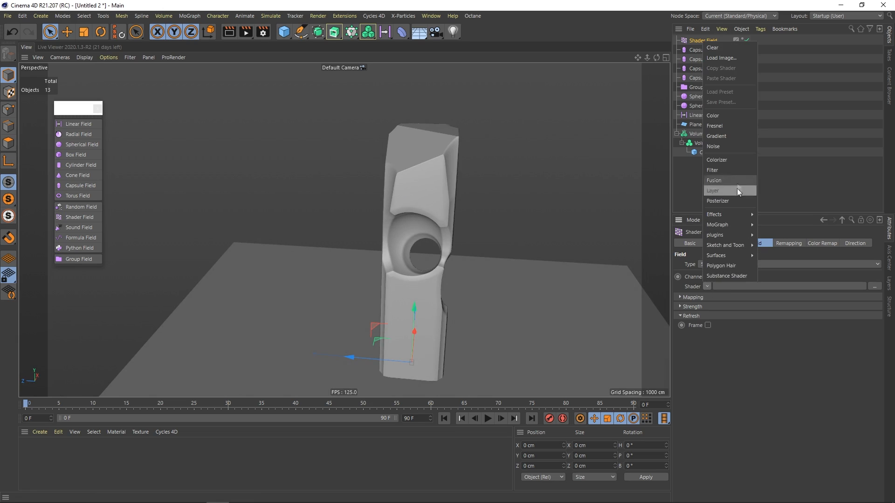
{"action": "left_click", "coordinate": [734, 147]}
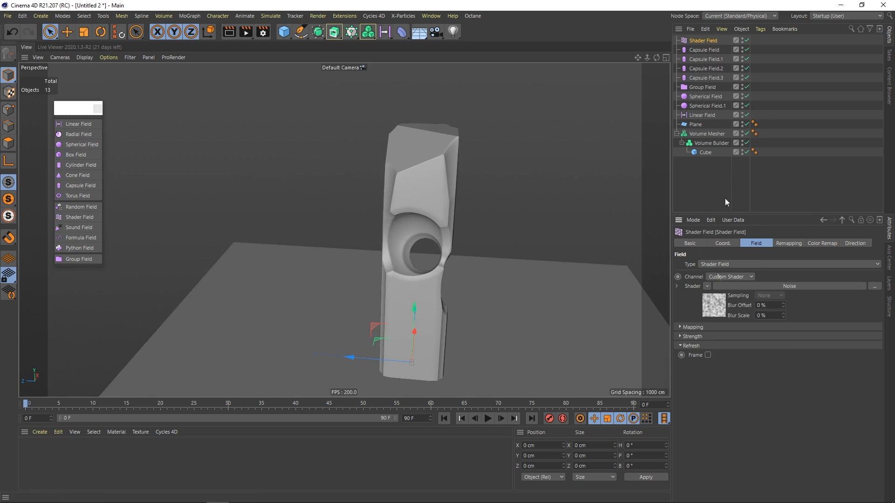
Step: Set the Noise shader's noise type to Stupl
{"action": "left_click", "coordinate": [784, 286]}
{"action": "left_click_drag", "start_coordinate": [790, 214], "coordinate": [794, 159]}
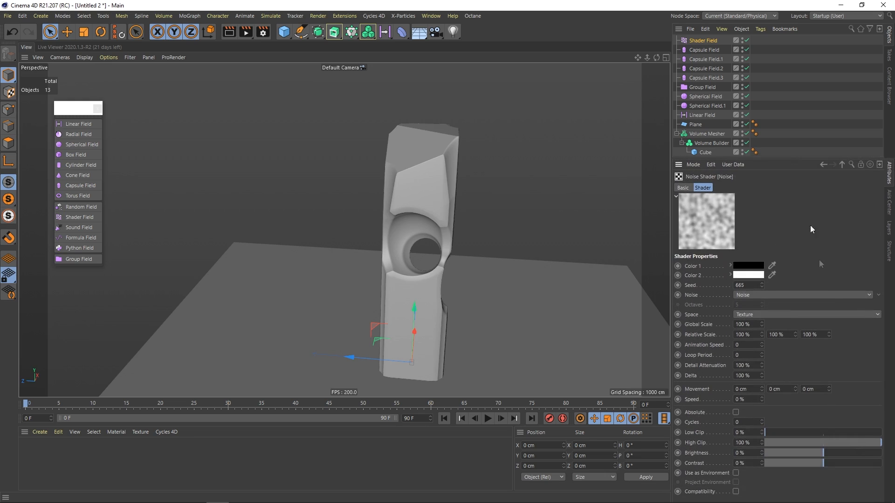
{"action": "left_click", "coordinate": [869, 295]}
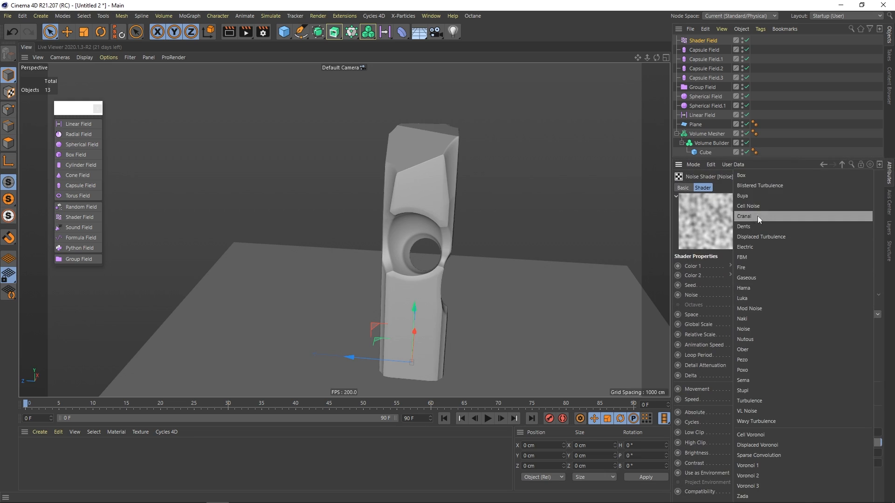
{"action": "left_click", "coordinate": [880, 279]}
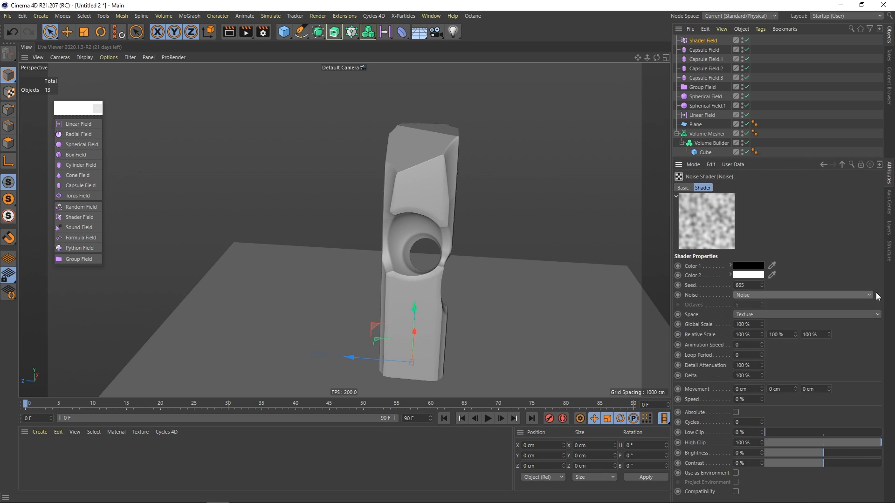
{"action": "left_click", "coordinate": [878, 295]}
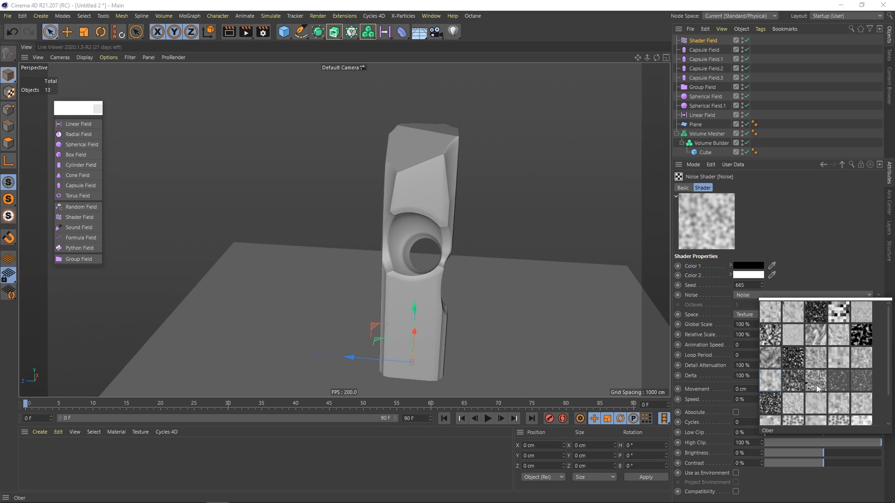
{"action": "scroll", "coordinate": [835, 385], "scroll_direction": "down", "scroll_amount": 2}
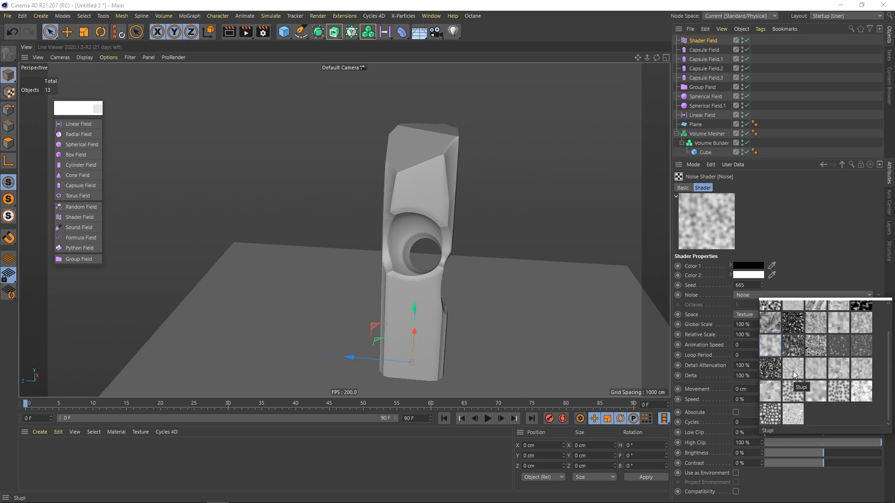
{"action": "left_click", "coordinate": [793, 371]}
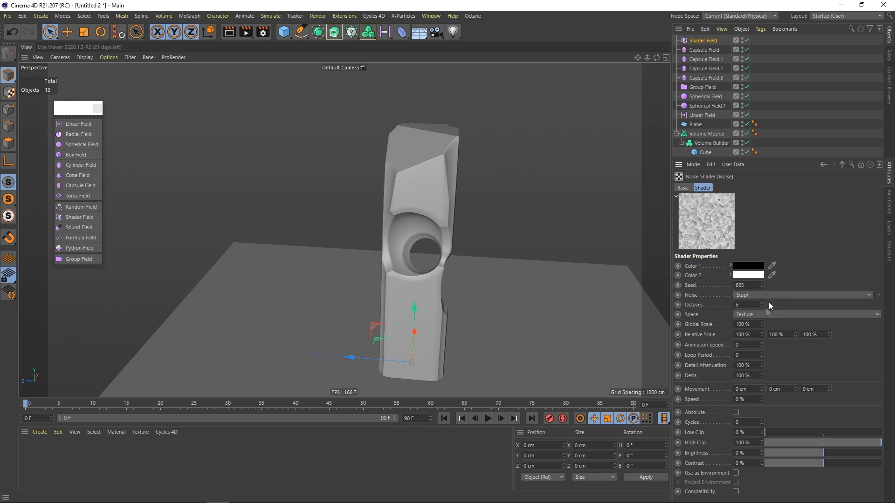
Step: Set the noise contrast to 19%, brightness to -12% and global scale to 500%
{"action": "mouse_move", "coordinate": [824, 464]}
{"action": "left_mouse_down"}
{"action": "mouse_move", "coordinate": [833, 463]}
{"action": "mouse_move", "coordinate": [816, 454]}
{"action": "left_mouse_up"}
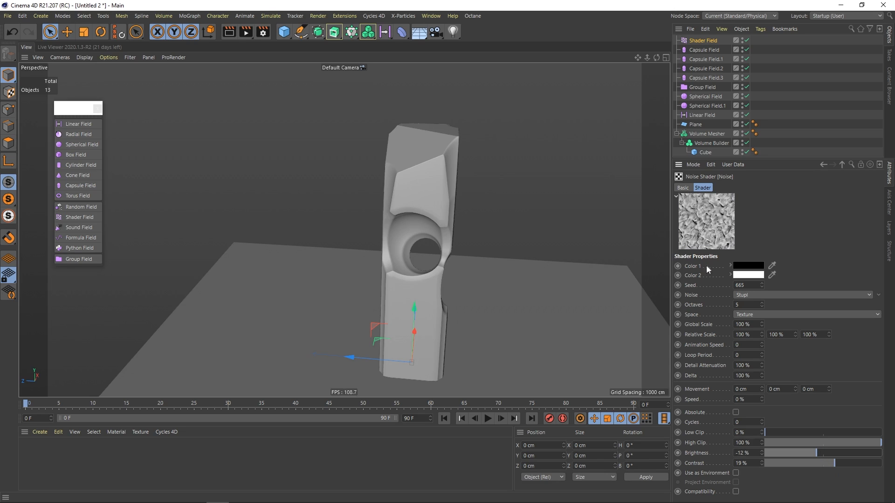
{"action": "double_click", "coordinate": [737, 324]}
{"action": "type", "text": "500"}
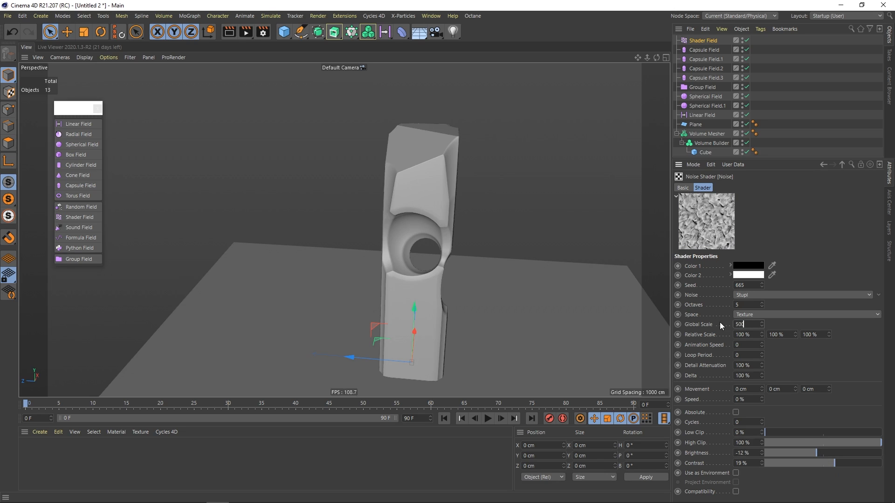
{"action": "key", "text": "Return"}
{"action": "scroll", "coordinate": [435, 226], "scroll_direction": "up", "scroll_amount": 2}
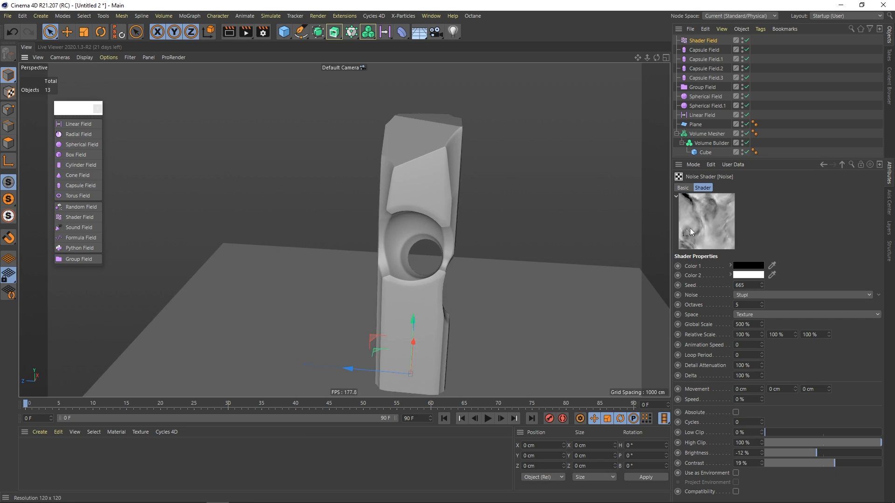
Step: Add the Shader Field to the top of the Group Field's list with Normal blending and inspect the pillar's surface
{"action": "left_click", "coordinate": [755, 69]}
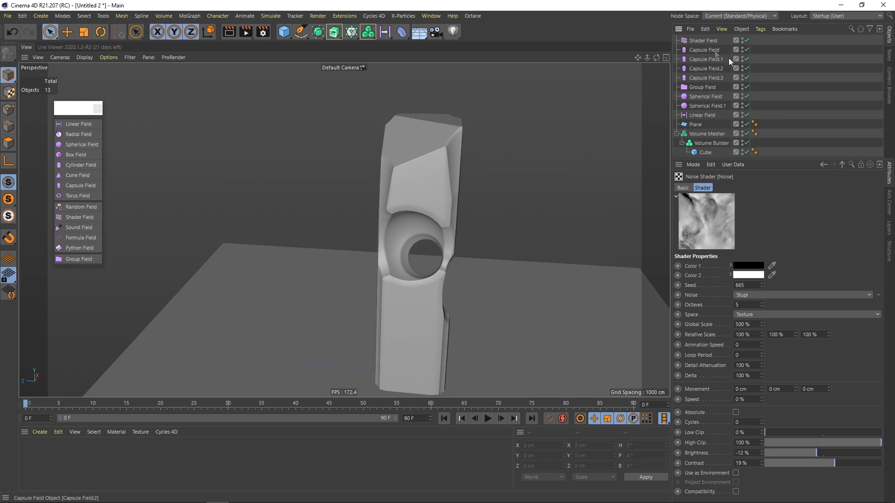
{"action": "left_click", "coordinate": [701, 88]}
{"action": "left_click_drag", "start_coordinate": [767, 287], "coordinate": [762, 397]}
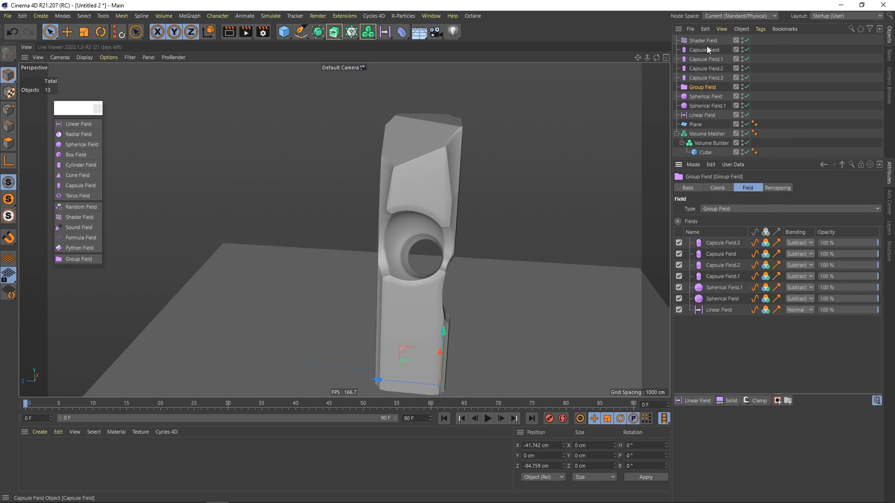
{"action": "left_click_drag", "start_coordinate": [701, 40], "coordinate": [720, 241]}
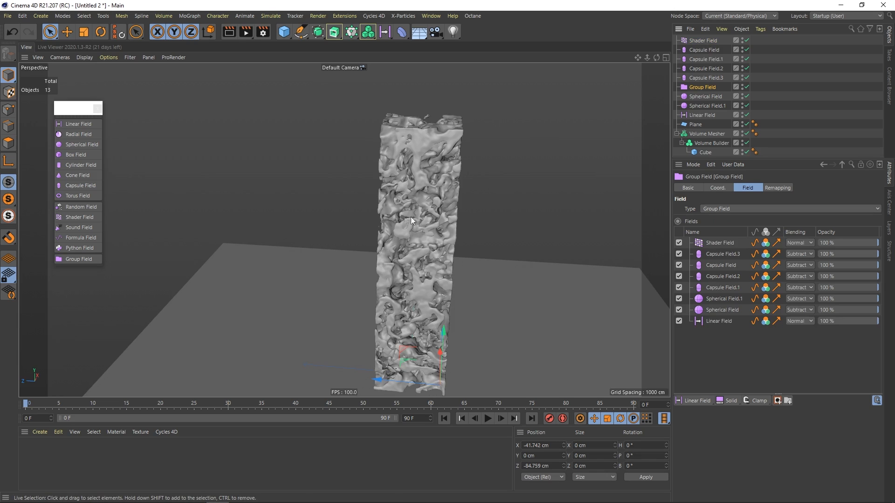
{"action": "left_click", "coordinate": [409, 236]}
{"action": "left_click_drag", "start_coordinate": [405, 226], "coordinate": [461, 231], "text": "alt"}
{"action": "right_click_drag", "start_coordinate": [459, 229], "coordinate": [409, 232], "text": "alt"}
{"action": "left_click_drag", "start_coordinate": [431, 226], "coordinate": [404, 187], "text": "alt"}
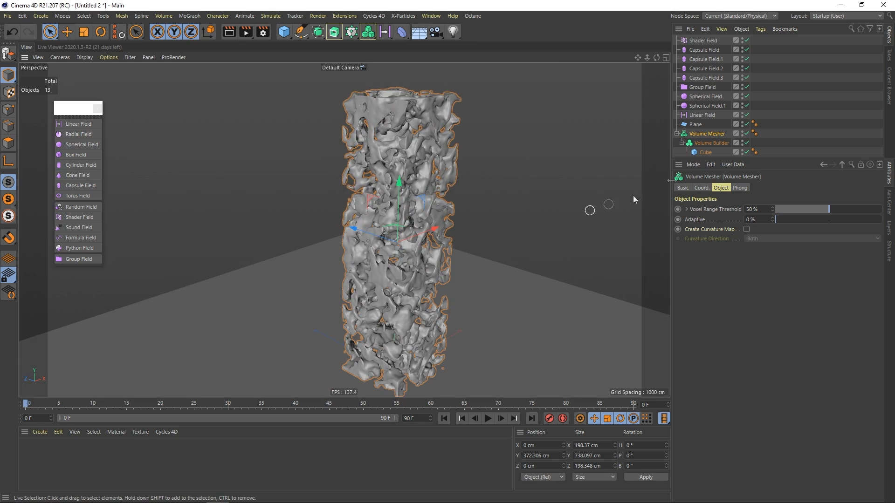
Step: Change the Shader Field's blending mode to Overlay in the Group Field's list and inspect the pillar
{"action": "left_click", "coordinate": [704, 40]}
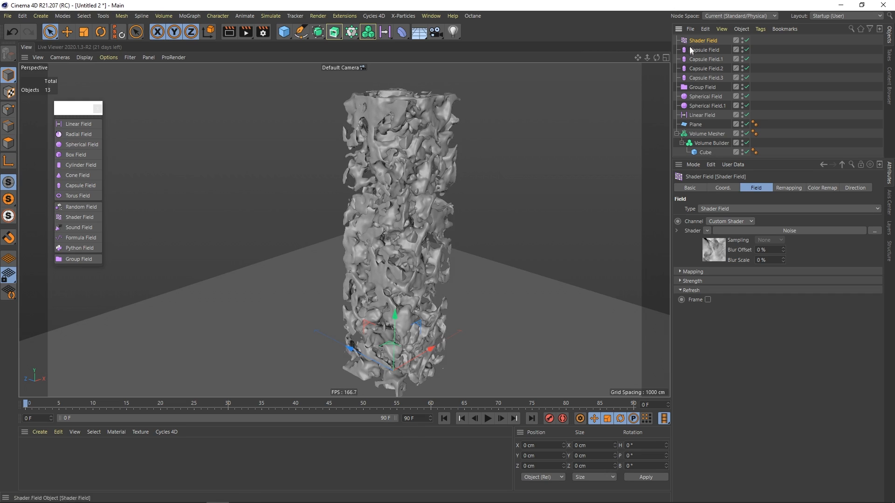
{"action": "left_click", "coordinate": [704, 90]}
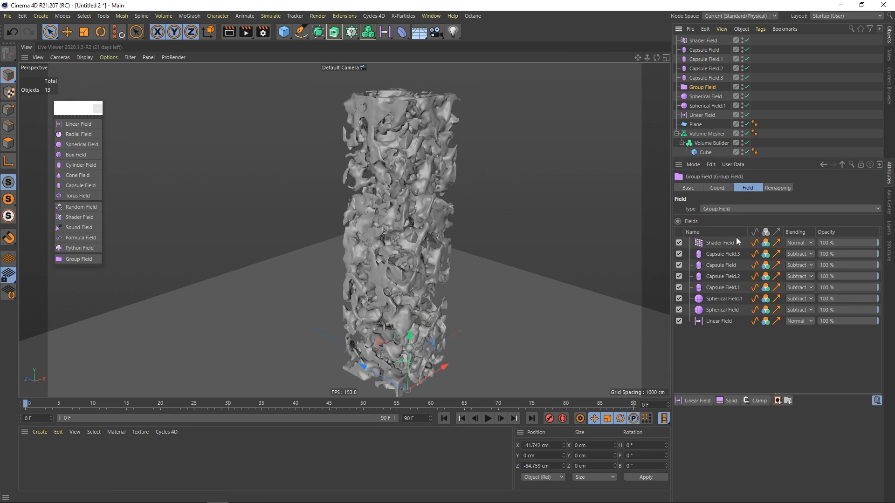
{"action": "left_click", "coordinate": [801, 243]}
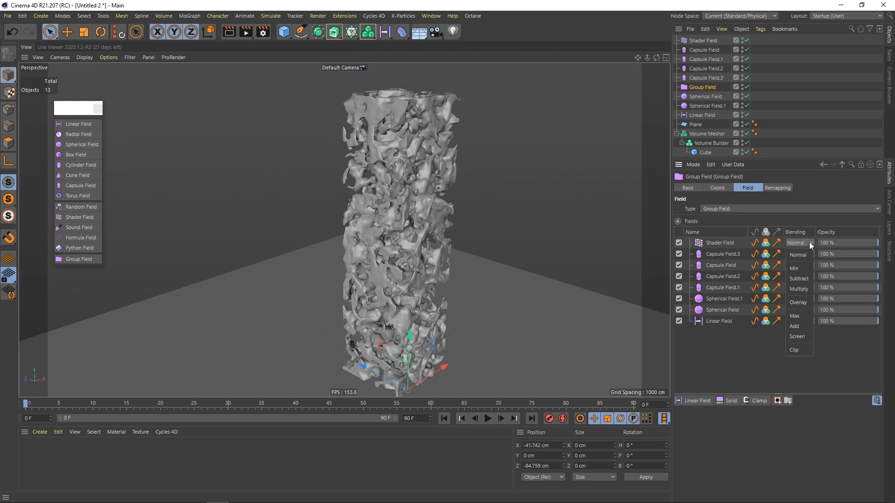
{"action": "left_click", "coordinate": [799, 303]}
{"action": "left_click_drag", "start_coordinate": [406, 175], "coordinate": [436, 186], "text": "alt"}
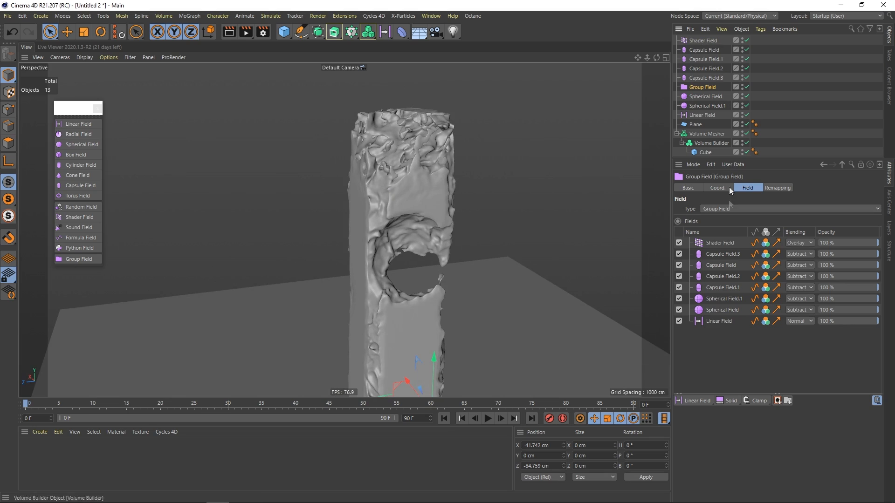
Step: Wrap the Shader Field's Noise in a Layer shader and hide the existing Noise layer
{"action": "left_click", "coordinate": [704, 41]}
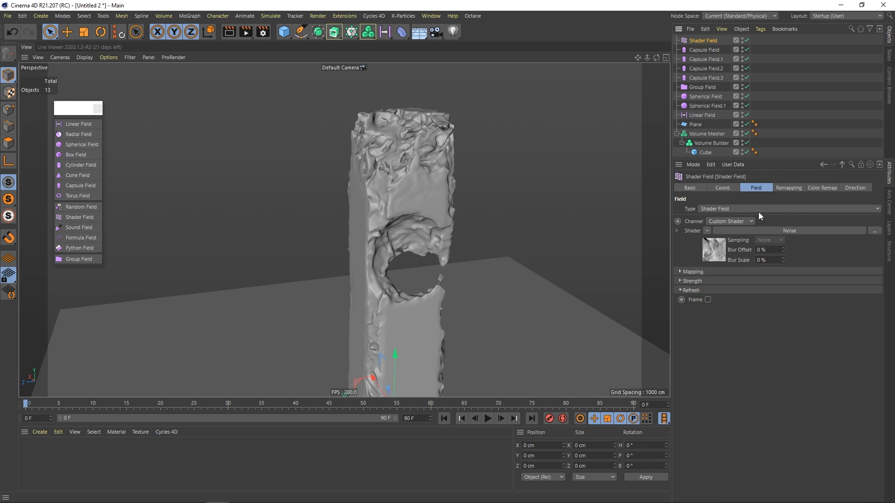
{"action": "left_click", "coordinate": [707, 231]}
{"action": "mouse_move", "coordinate": [708, 443]}
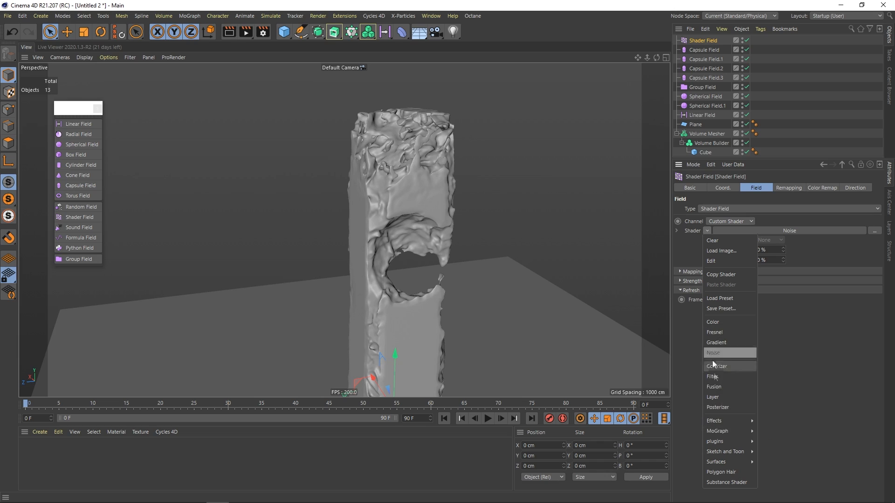
{"action": "left_click", "coordinate": [715, 397]}
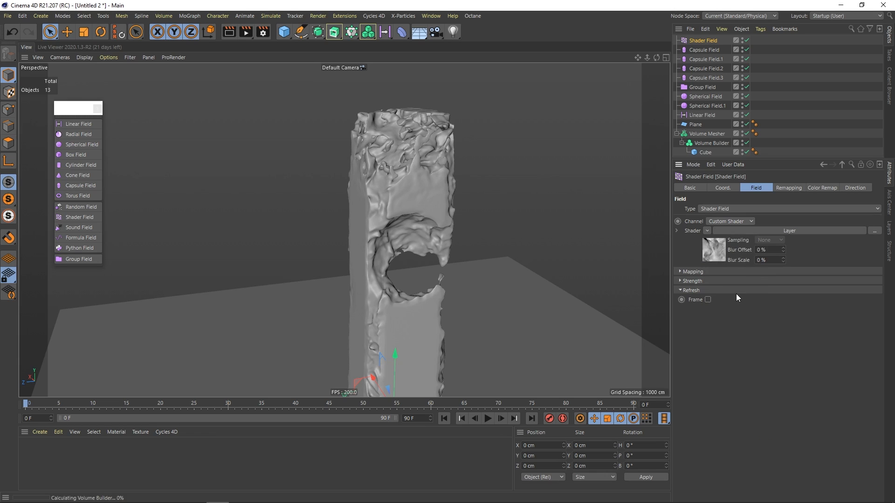
{"action": "left_click", "coordinate": [770, 231]}
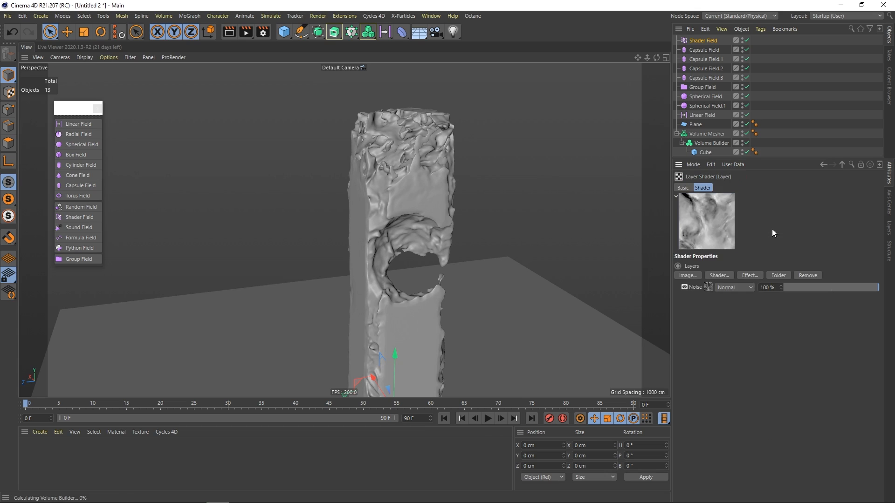
{"action": "left_click", "coordinate": [685, 287]}
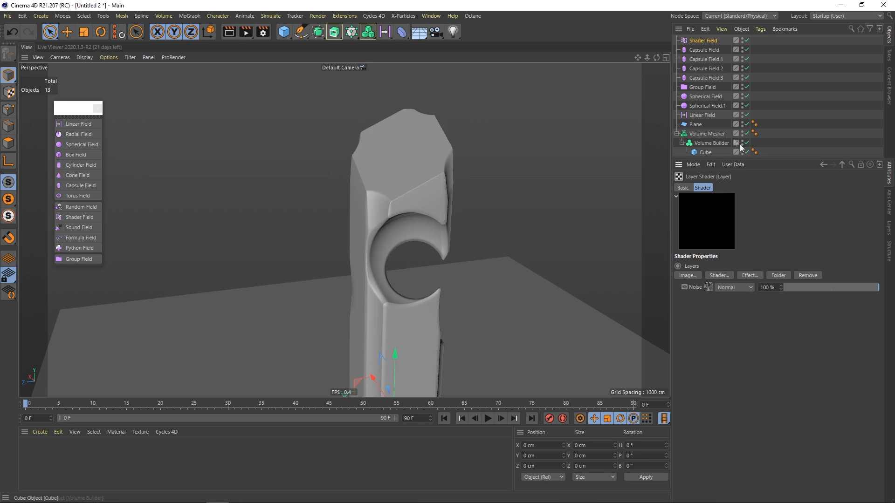
Step: Set the Volume Builder's voxel size to 2 cm and disable its Fog Smooth filter
{"action": "left_click", "coordinate": [706, 143]}
{"action": "left_click_drag", "start_coordinate": [733, 221], "coordinate": [714, 222]}
{"action": "type", "text": "2"}
{"action": "key", "text": "Return"}
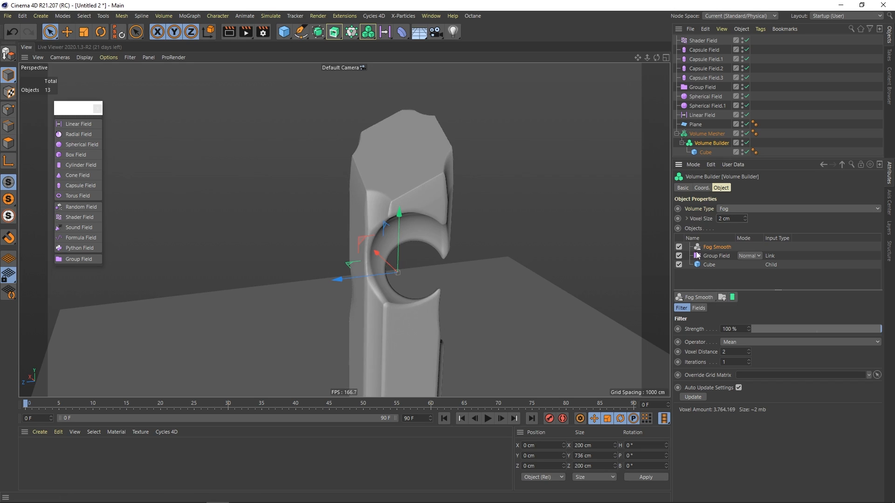
{"action": "left_click", "coordinate": [679, 247]}
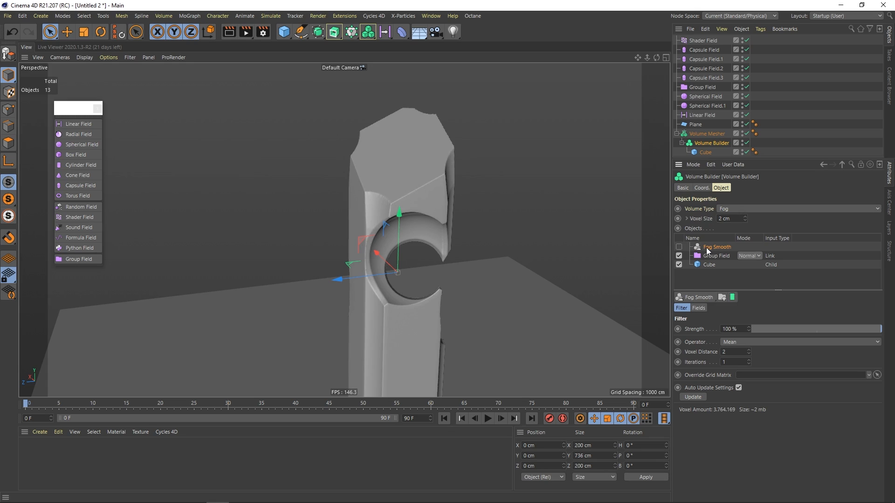
Step: Add a second Noise shader to the Shader Field's Layer shader and open its settings
{"action": "left_click", "coordinate": [713, 41]}
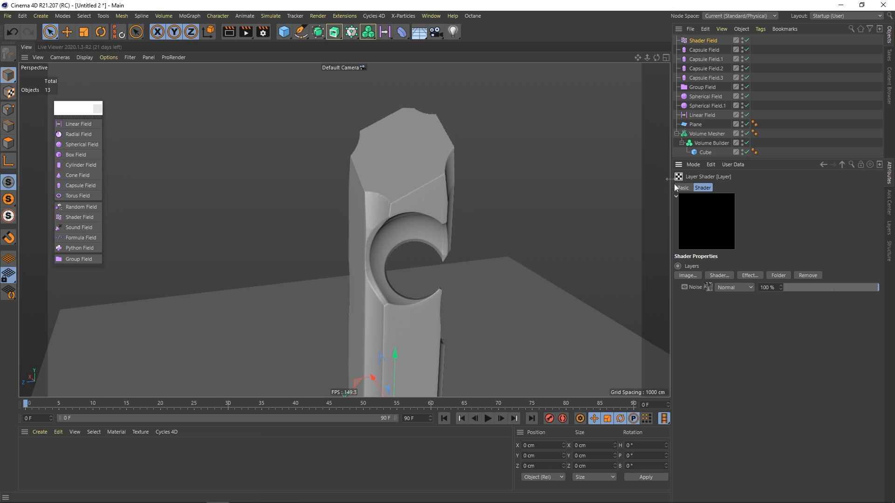
{"action": "left_click", "coordinate": [719, 276]}
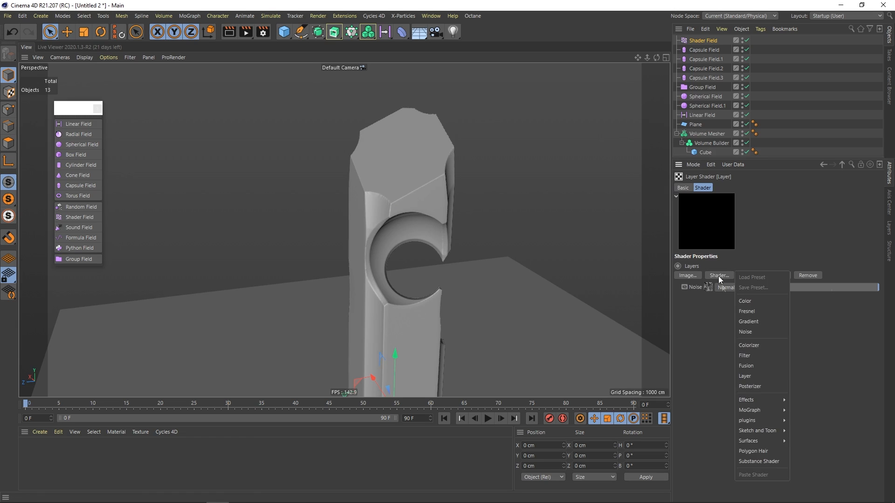
{"action": "left_click", "coordinate": [751, 332]}
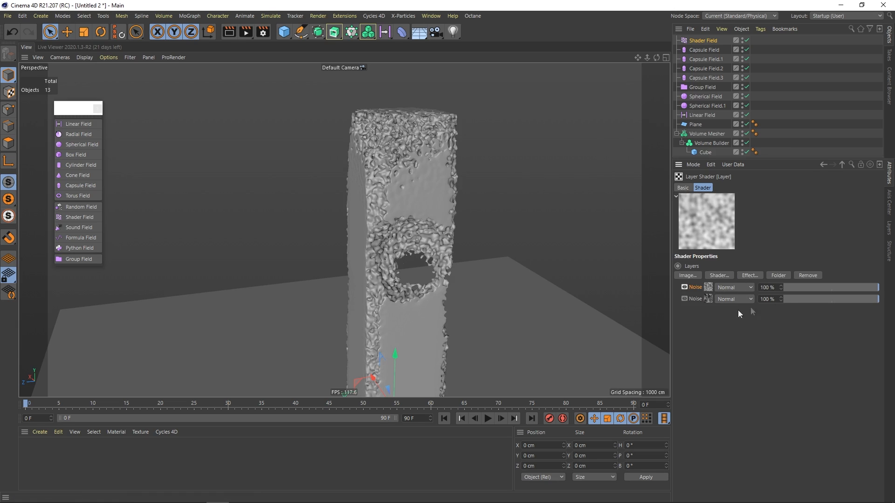
{"action": "left_click", "coordinate": [749, 288]}
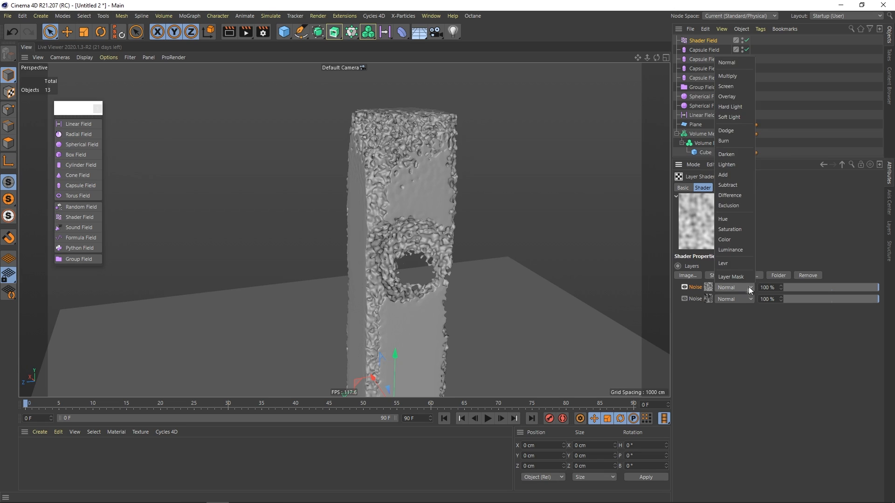
{"action": "left_click", "coordinate": [710, 289]}
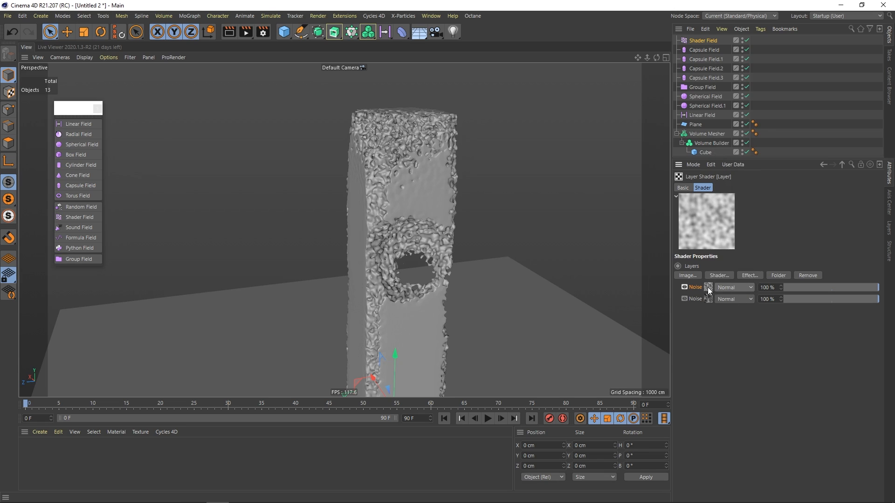
{"action": "left_click", "coordinate": [708, 288]}
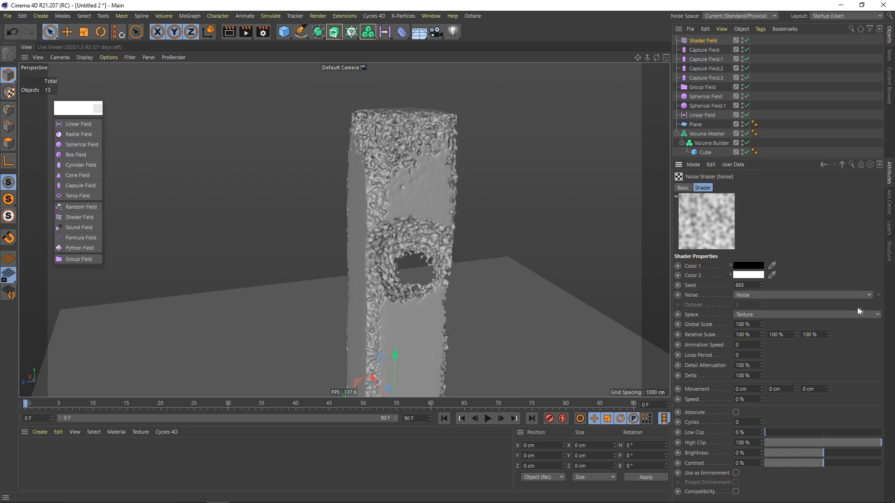
Step: Set the new noise layer to the Voronoi 1 type with a global scale of 200%
{"action": "left_click", "coordinate": [870, 294]}
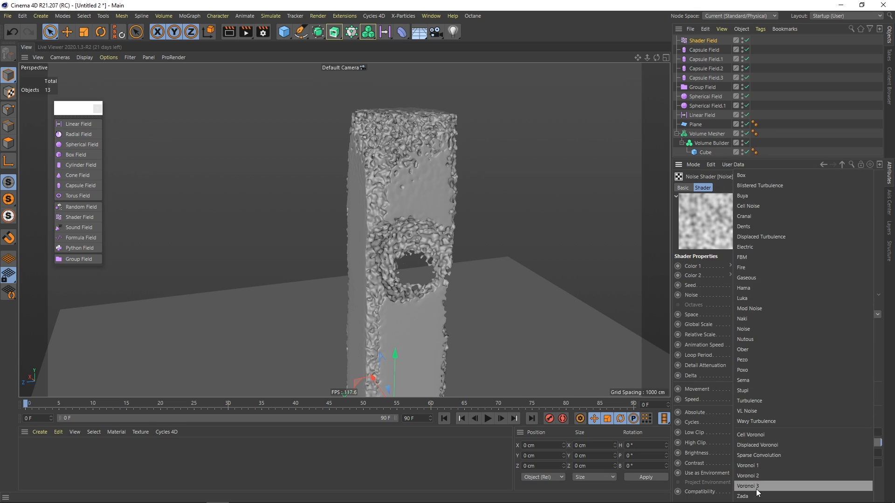
{"action": "left_click", "coordinate": [749, 466]}
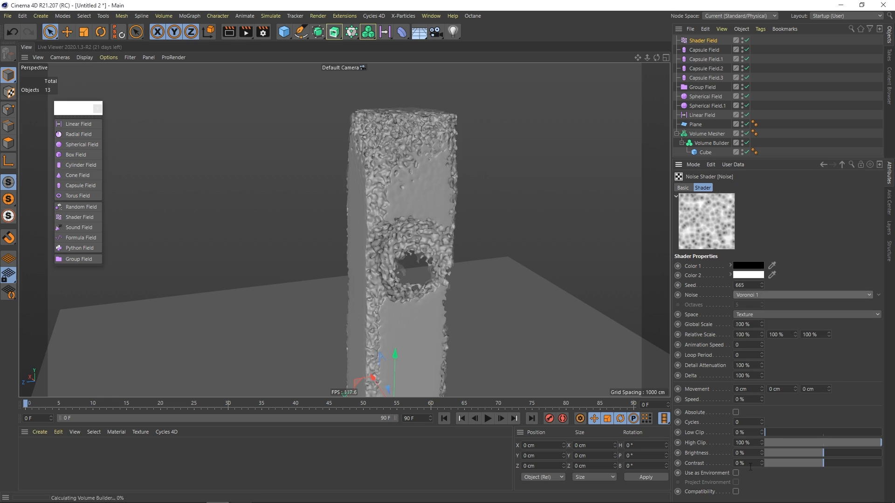
{"action": "double_click", "coordinate": [745, 325]}
{"action": "type", "text": "200"}
{"action": "key", "text": "Return"}
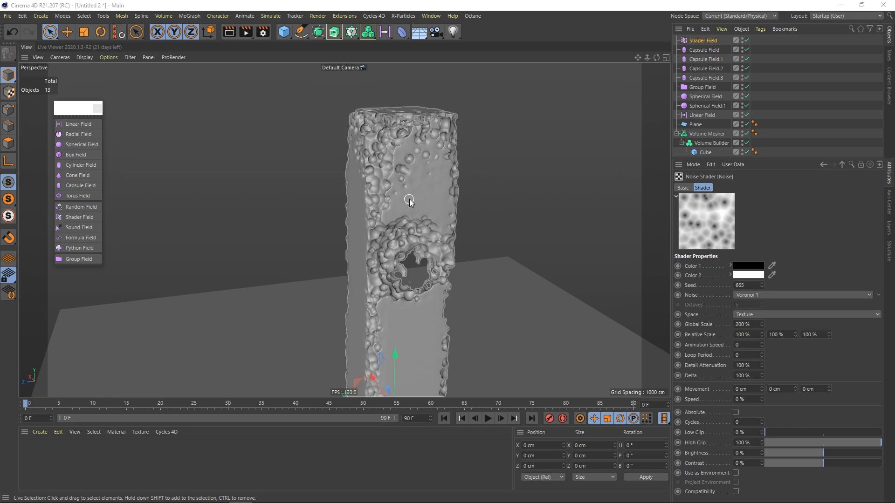
Step: Change the new noise layer to the Hama type with a global scale of 800% and view the whole pillar
{"action": "left_click", "coordinate": [878, 295]}
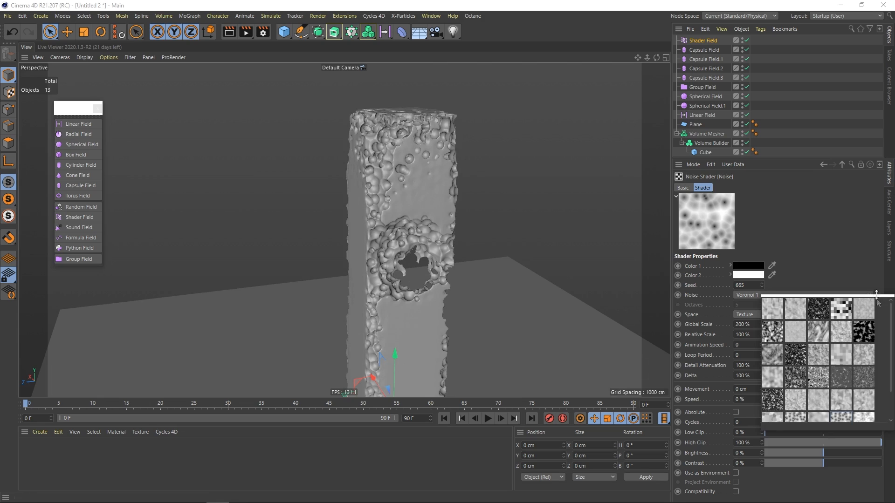
{"action": "left_click", "coordinate": [795, 356]}
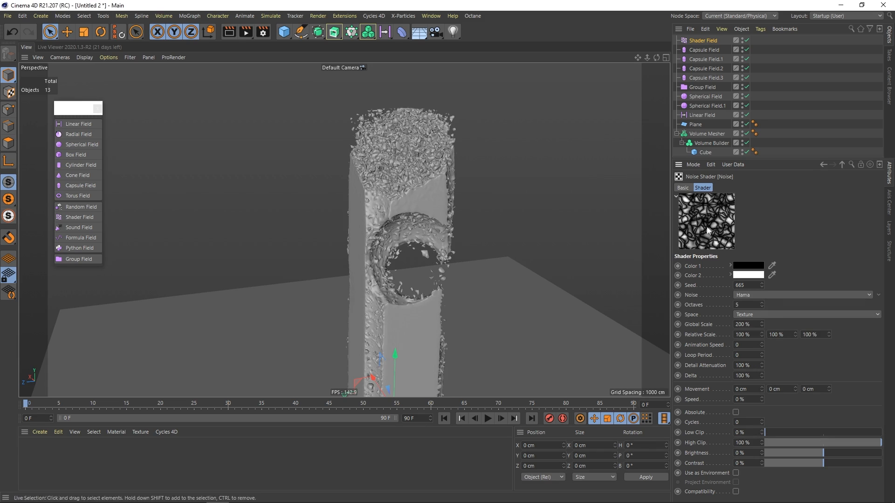
{"action": "double_click", "coordinate": [752, 323]}
{"action": "type", "text": "800"}
{"action": "key", "text": "Return"}
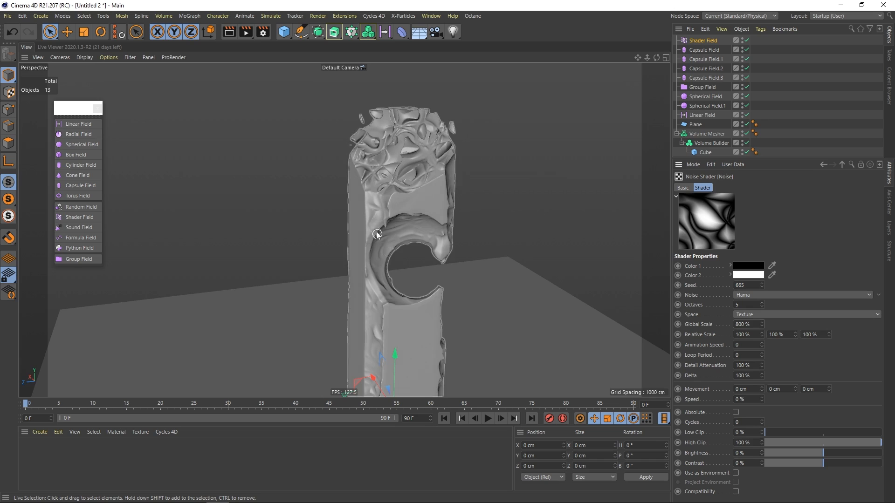
{"action": "left_click_drag", "start_coordinate": [373, 228], "coordinate": [336, 148], "text": "alt"}
{"action": "left_click", "coordinate": [336, 148]}
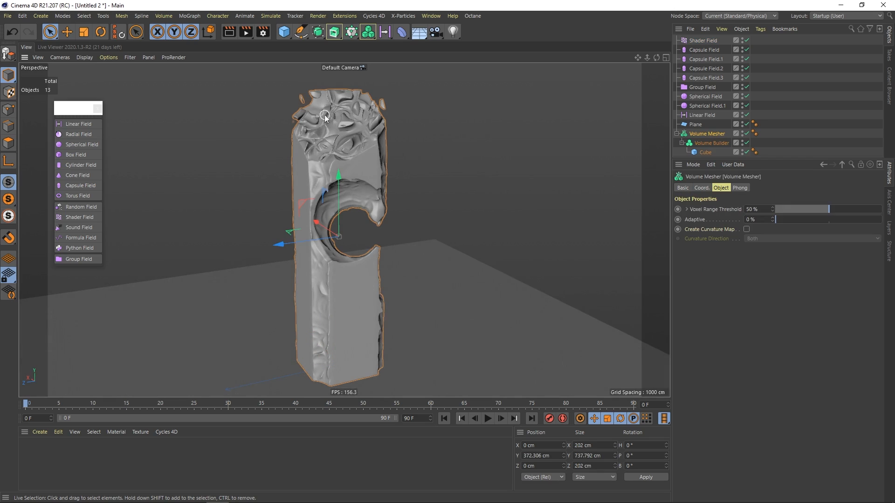
Step: Reopen the Shader Field's upper noise layer, switch its noise type to Dents and inspect the pillar
{"action": "left_click", "coordinate": [704, 40]}
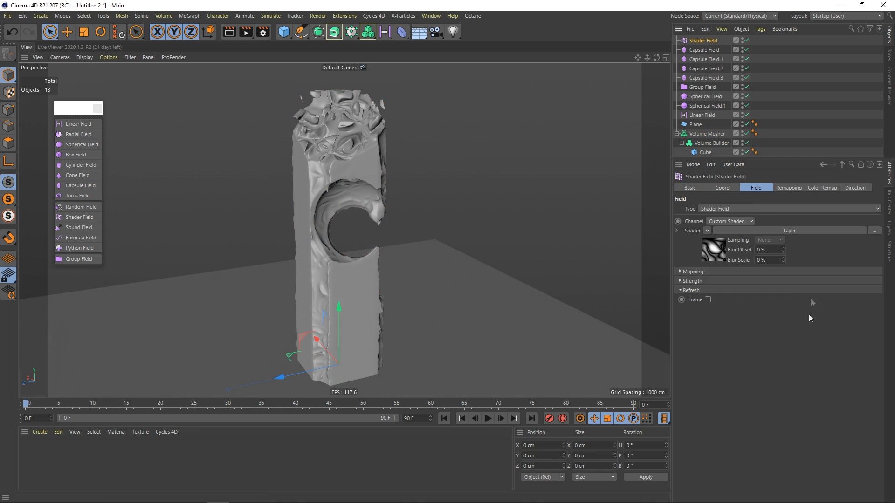
{"action": "left_click", "coordinate": [851, 232]}
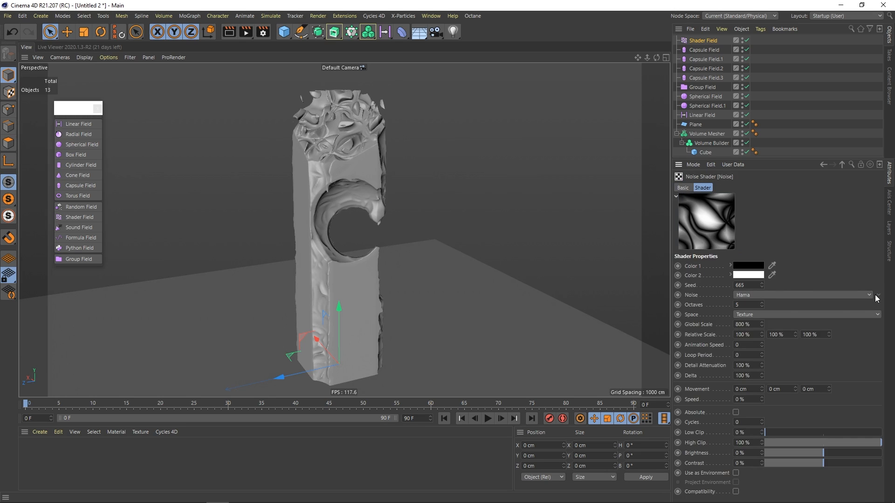
{"action": "left_click", "coordinate": [876, 298]}
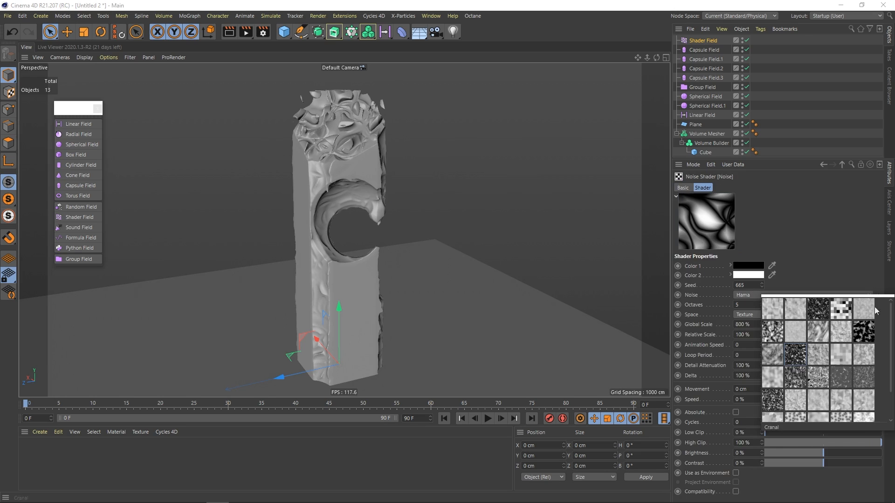
{"action": "left_click", "coordinate": [770, 331]}
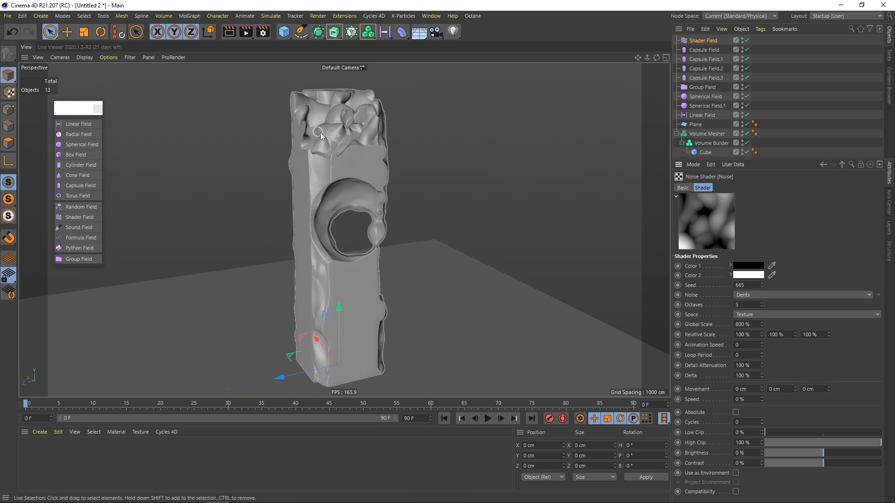
{"action": "mouse_move", "coordinate": [321, 165]}
{"action": "left_mouse_down", "text": "alt"}
{"action": "mouse_move", "coordinate": [332, 157]}
{"action": "mouse_move", "coordinate": [322, 159]}
{"action": "left_mouse_up", "text": "alt"}
Step: Try the Cell Voronoi noise type, settle on Voronoi 2, and set brightness to -17% and contrast to 24%
{"action": "left_click", "coordinate": [857, 295]}
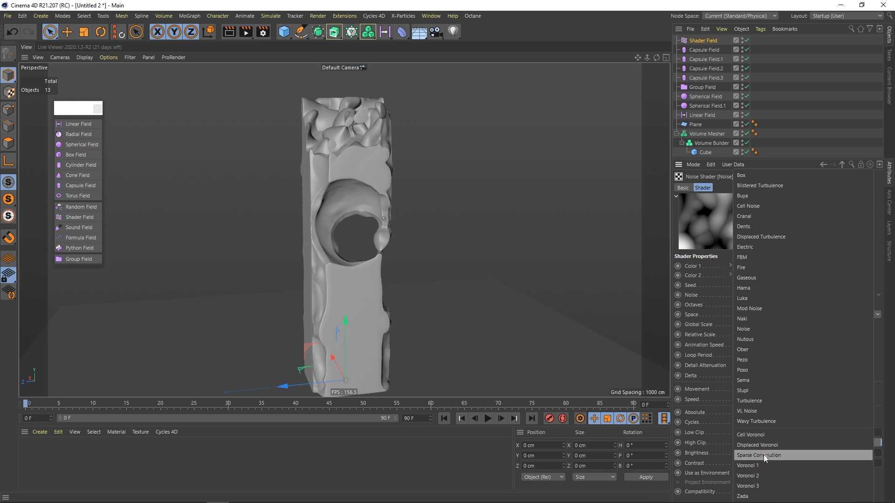
{"action": "left_click", "coordinate": [761, 436]}
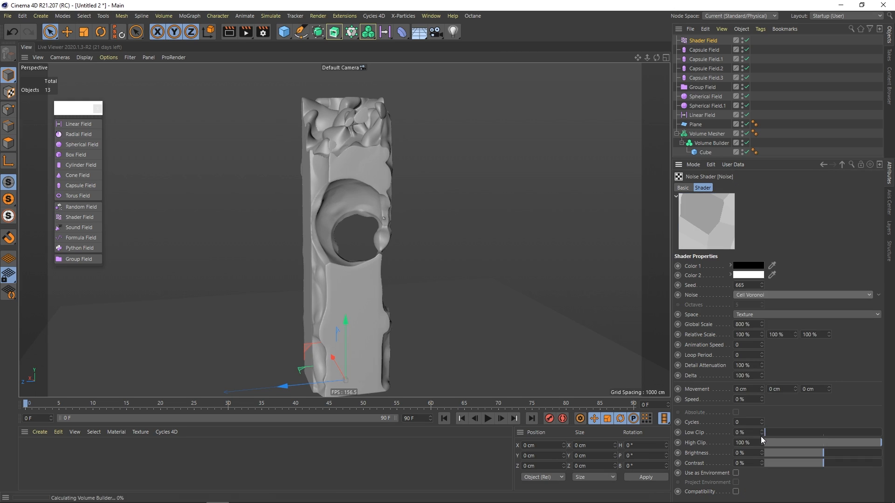
{"action": "scroll", "coordinate": [376, 262], "scroll_direction": "up", "scroll_amount": 3}
{"action": "left_click_drag", "start_coordinate": [377, 262], "coordinate": [419, 215], "text": "alt"}
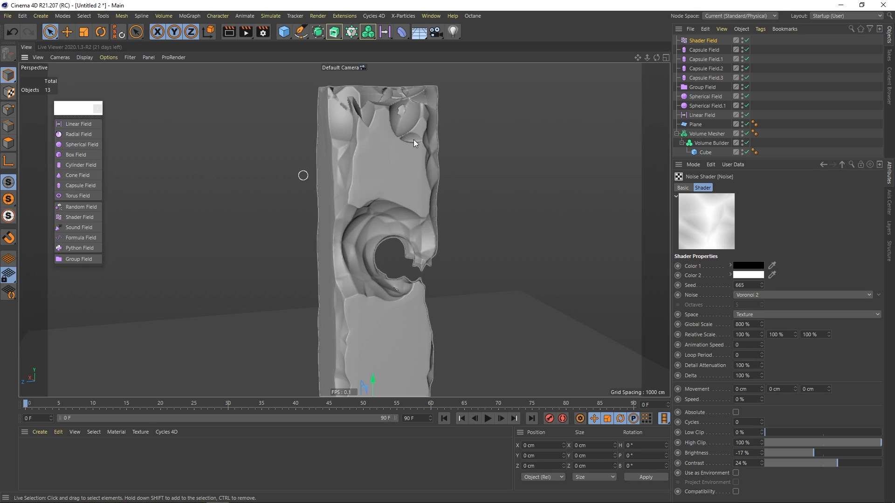
Step: Try a voxel size of 5 cm on the Volume Builder, inspect the pillar, and set the size to 4 cm
{"action": "left_click", "coordinate": [709, 144]}
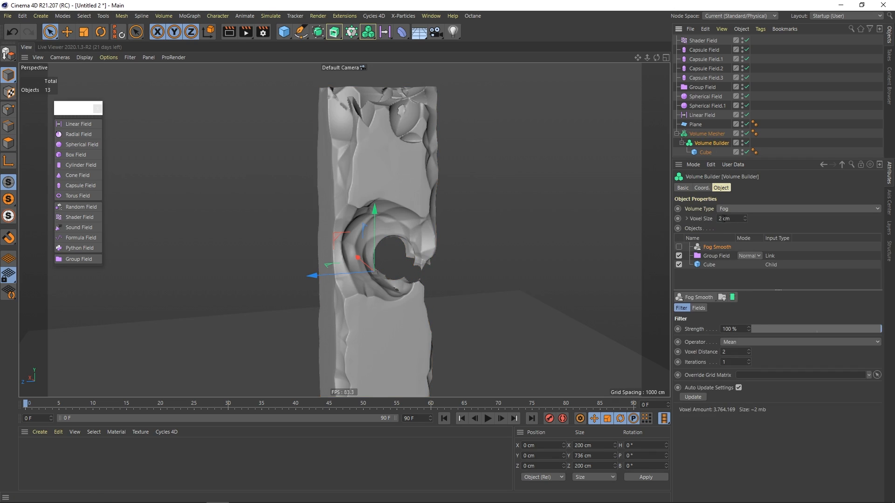
{"action": "left_click", "coordinate": [736, 220]}
{"action": "key", "text": "Return"}
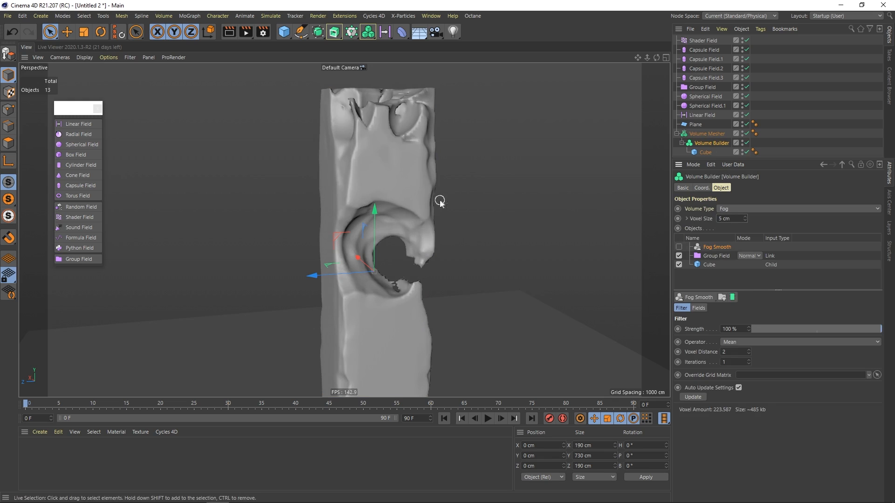
{"action": "left_click_drag", "start_coordinate": [416, 219], "coordinate": [441, 214], "text": "alt"}
{"action": "right_click_drag", "start_coordinate": [372, 209], "coordinate": [356, 213], "text": "alt"}
{"action": "left_click_drag", "start_coordinate": [390, 188], "coordinate": [358, 220], "text": "alt"}
{"action": "right_click_drag", "start_coordinate": [373, 203], "coordinate": [410, 177], "text": "alt"}
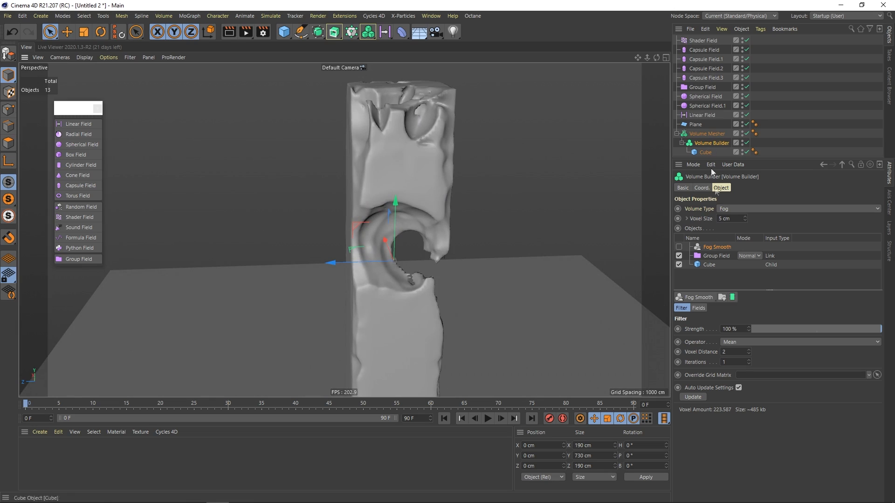
{"action": "type", "text": "4"}
{"action": "key", "text": "Return"}
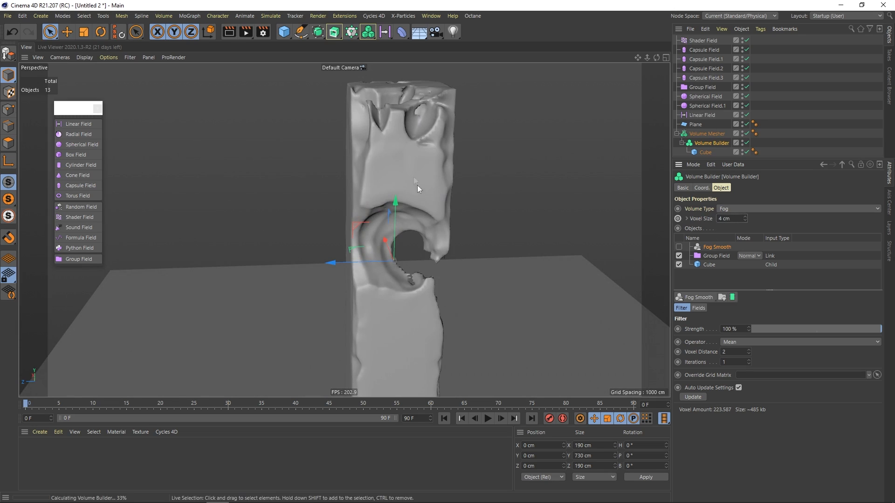
Step: Reopen the Shader Field's Layer shader, turn the lower noise layer back on and inspect the pillar
{"action": "left_click", "coordinate": [697, 41]}
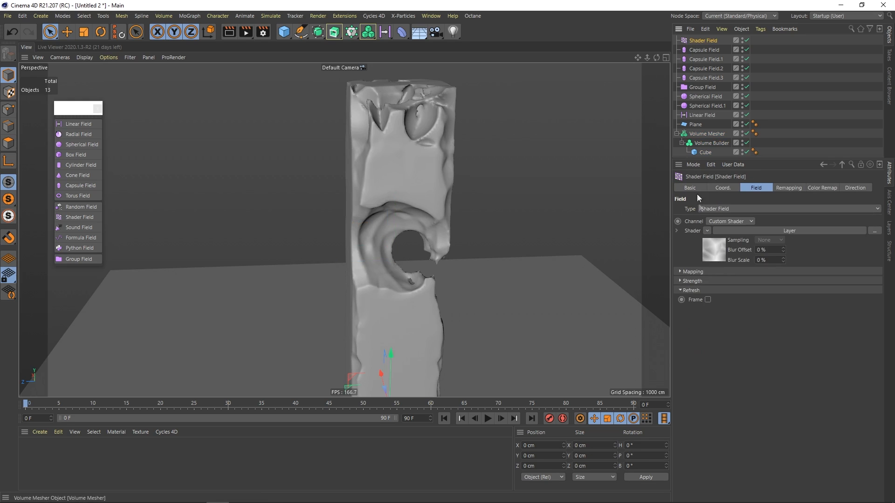
{"action": "left_click", "coordinate": [777, 231]}
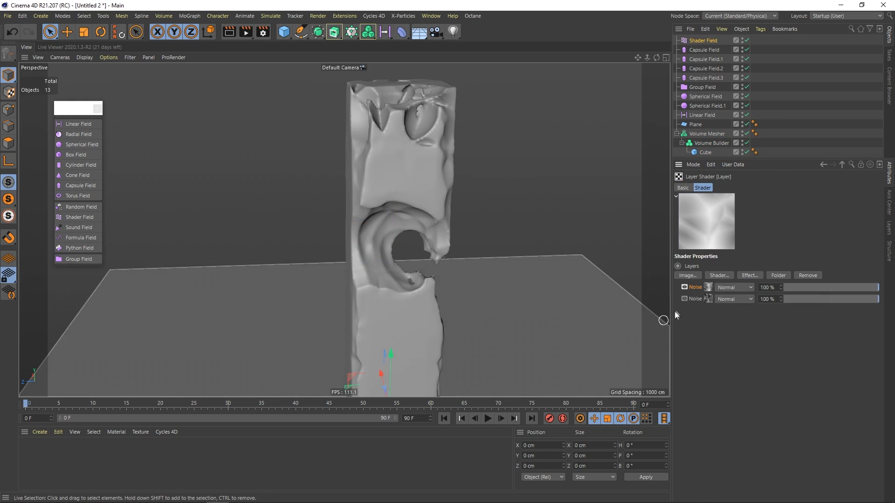
{"action": "left_click_drag", "start_coordinate": [391, 174], "coordinate": [480, 207], "text": "alt"}
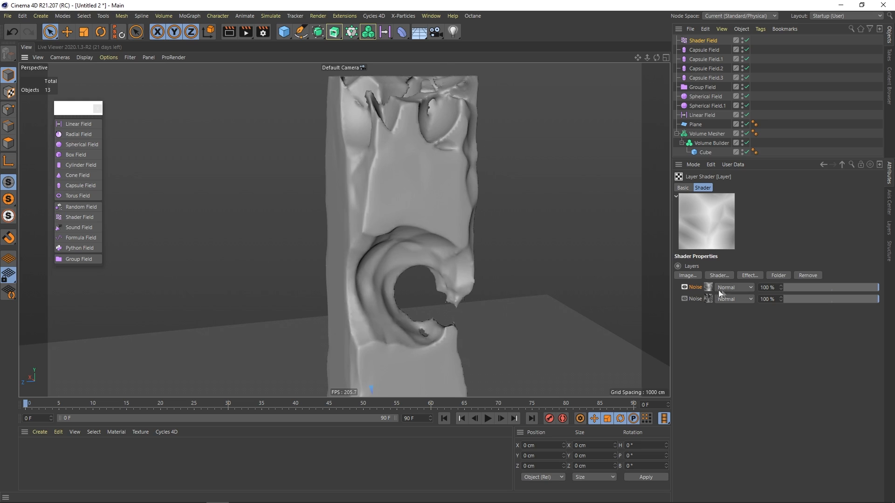
{"action": "left_click_drag", "start_coordinate": [351, 163], "coordinate": [401, 186], "text": "alt"}
{"action": "left_click", "coordinate": [684, 299]}
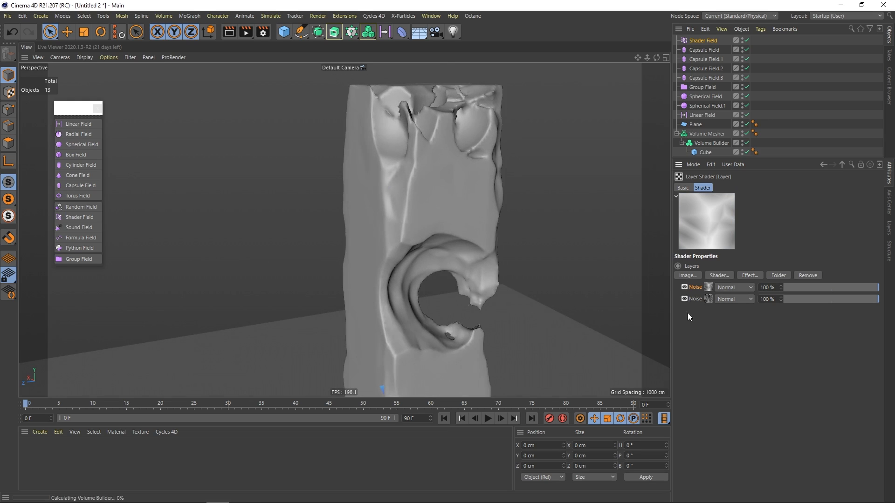
{"action": "left_click_drag", "start_coordinate": [396, 200], "coordinate": [433, 195], "text": "alt"}
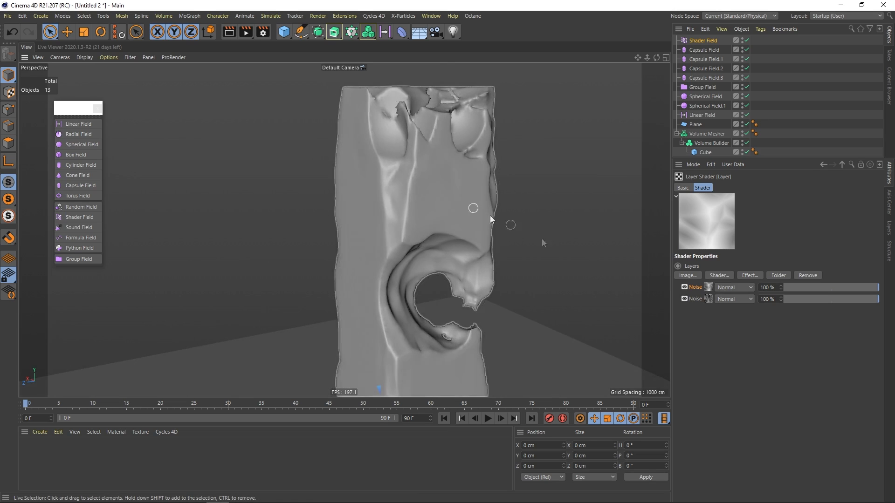
Step: Set the upper noise layer's blending mode to Multiply and inspect the pillar's broken top
{"action": "left_click", "coordinate": [747, 287]}
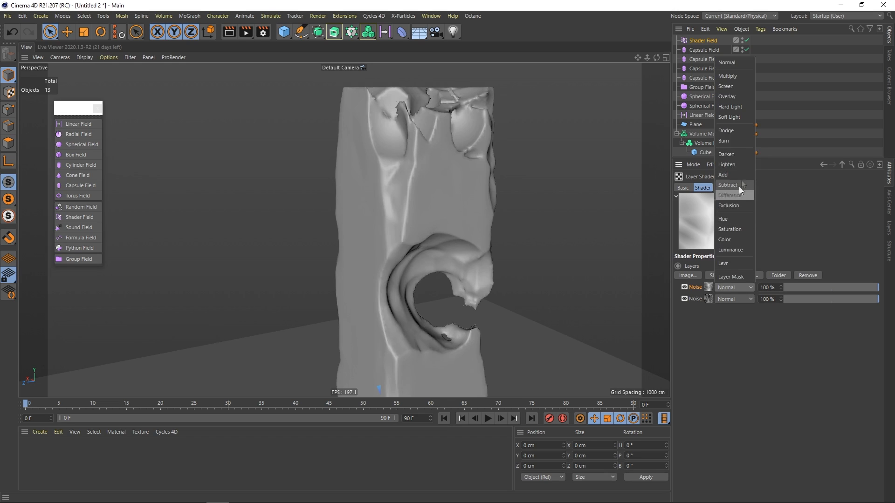
{"action": "left_click", "coordinate": [733, 75]}
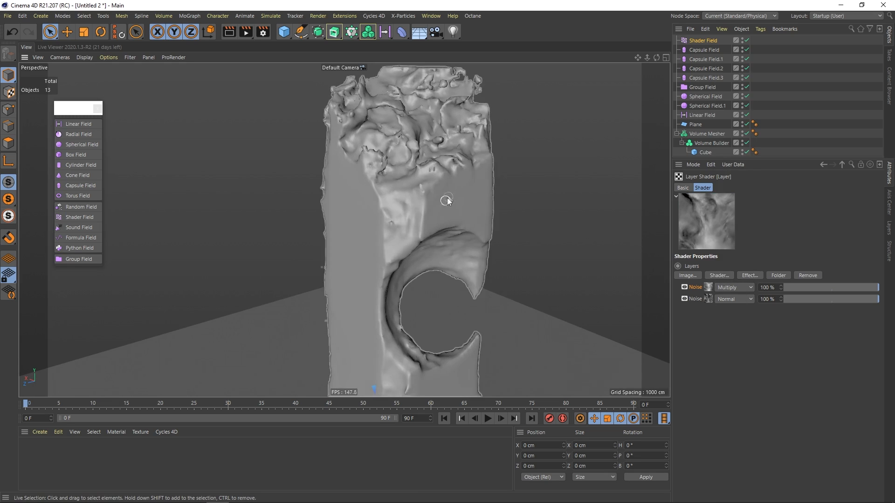
{"action": "scroll", "coordinate": [443, 202], "scroll_direction": "down", "scroll_amount": 2}
{"action": "left_click_drag", "start_coordinate": [401, 181], "coordinate": [423, 166], "text": "alt"}
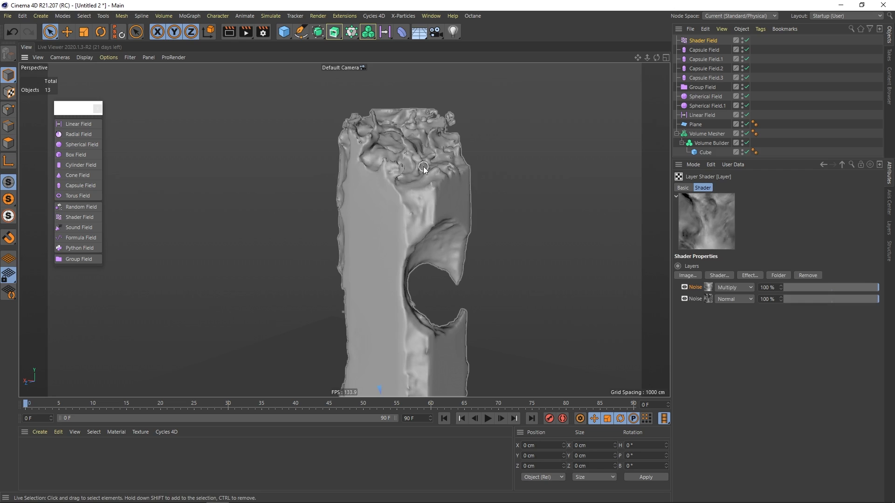
{"action": "left_click", "coordinate": [423, 167]}
{"action": "left_click_drag", "start_coordinate": [485, 144], "coordinate": [419, 162], "text": "alt"}
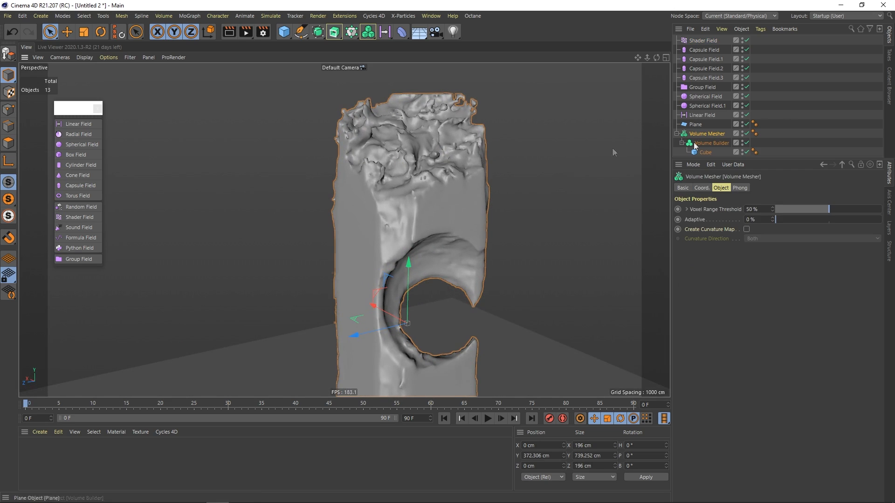
Step: Set the Linear Field's inner offset to 50% and move the field down its axis to about Y 669 cm
{"action": "left_click", "coordinate": [702, 115]}
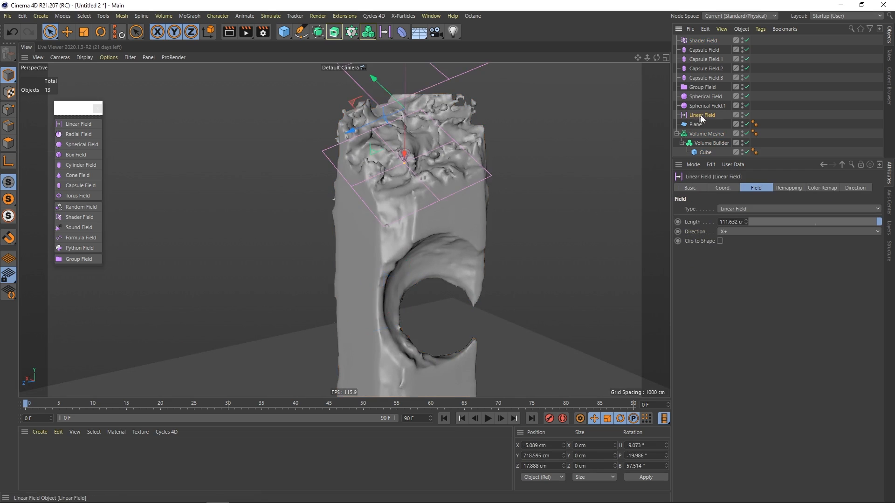
{"action": "left_click_drag", "start_coordinate": [456, 191], "coordinate": [345, 161], "text": "alt"}
{"action": "left_click", "coordinate": [782, 189]}
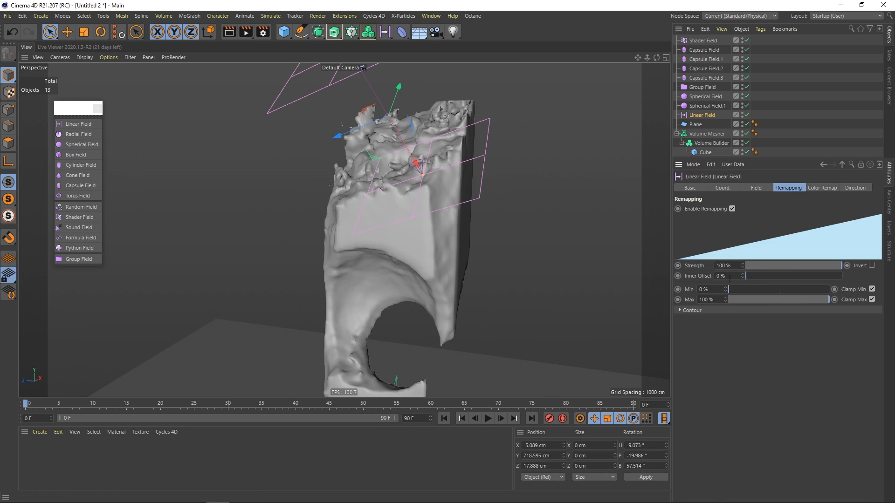
{"action": "type", "text": "0"}
{"action": "key", "text": "Return"}
{"action": "left_click_drag", "start_coordinate": [377, 156], "coordinate": [385, 155], "text": "alt"}
{"action": "left_click_drag", "start_coordinate": [438, 191], "coordinate": [451, 213]}
{"action": "left_click_drag", "start_coordinate": [381, 167], "coordinate": [436, 159], "text": "alt"}
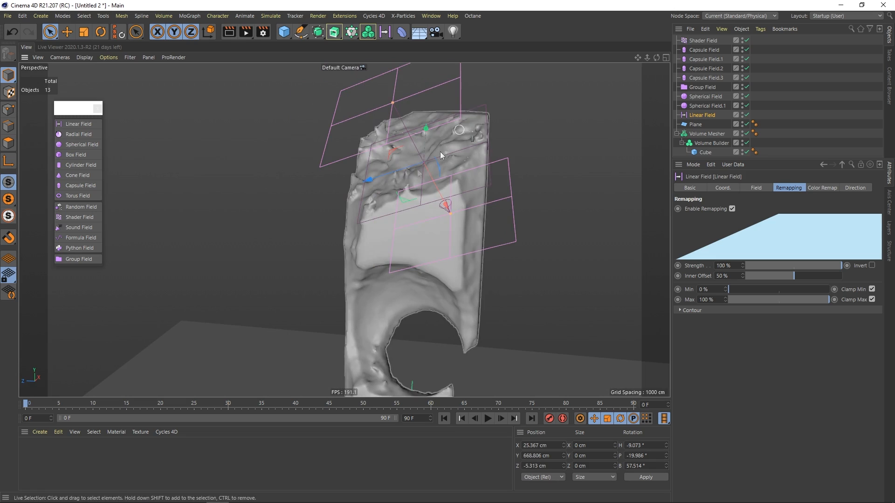
Step: Try a global scale of 800% on the Shader Field's lower noise layer, then settle on 400%
{"action": "left_click", "coordinate": [708, 41]}
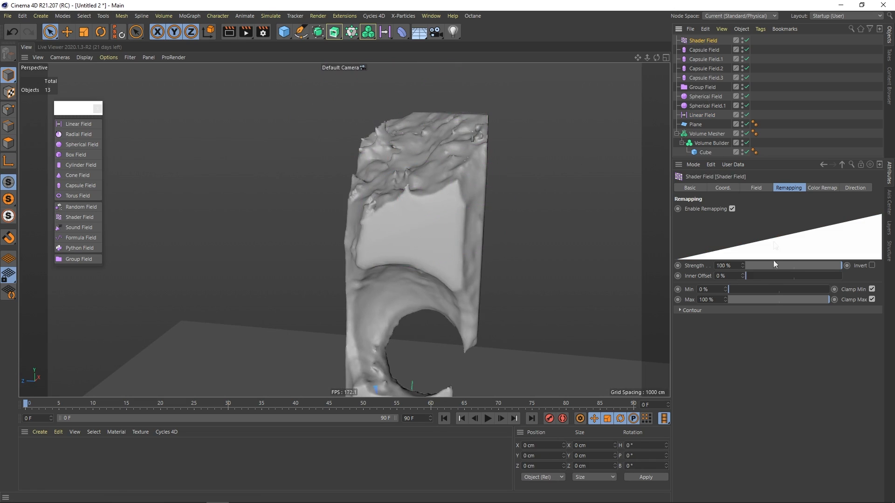
{"action": "left_click", "coordinate": [755, 188]}
{"action": "left_click", "coordinate": [787, 231]}
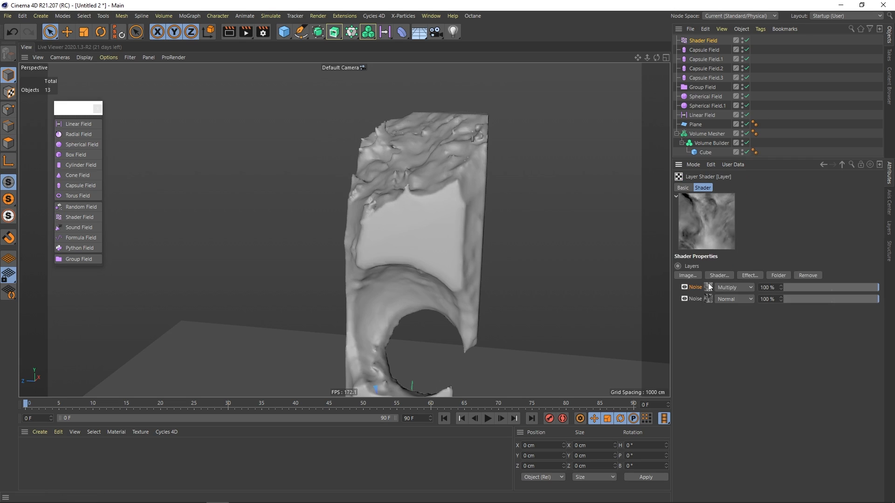
{"action": "left_click", "coordinate": [707, 298]}
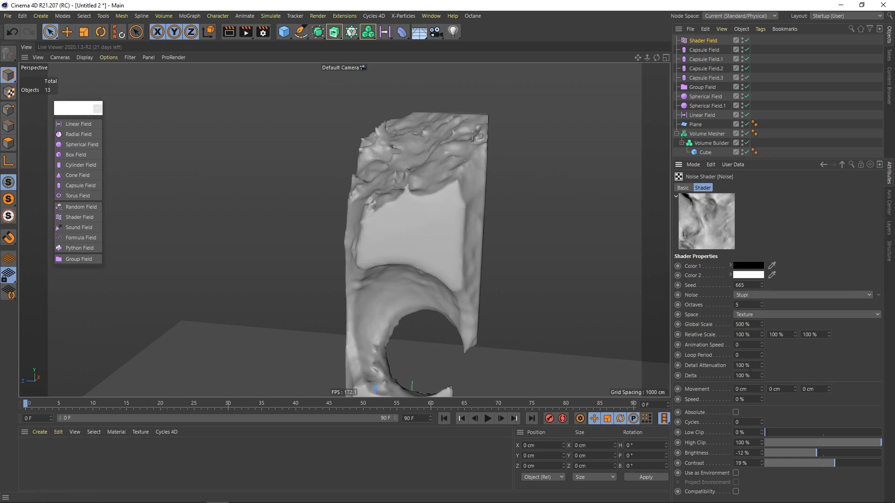
{"action": "type", "text": "800"}
{"action": "key", "text": "Return"}
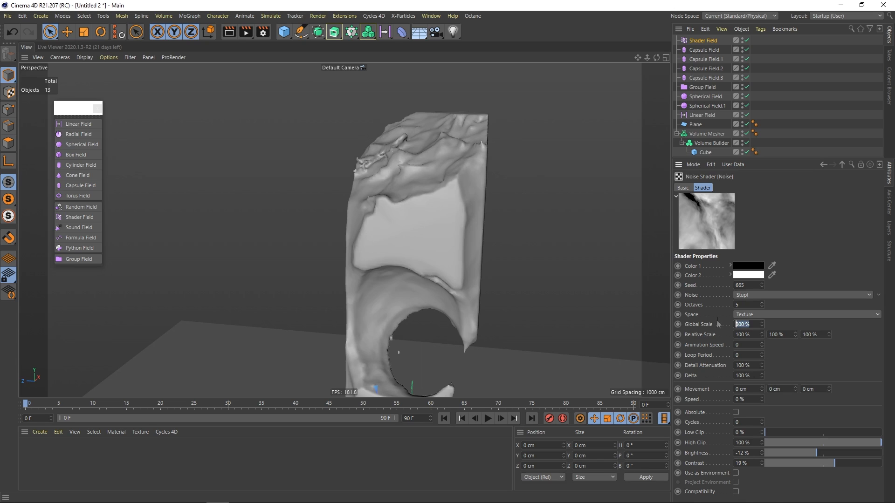
{"action": "type", "text": "400"}
{"action": "key", "text": "Return"}
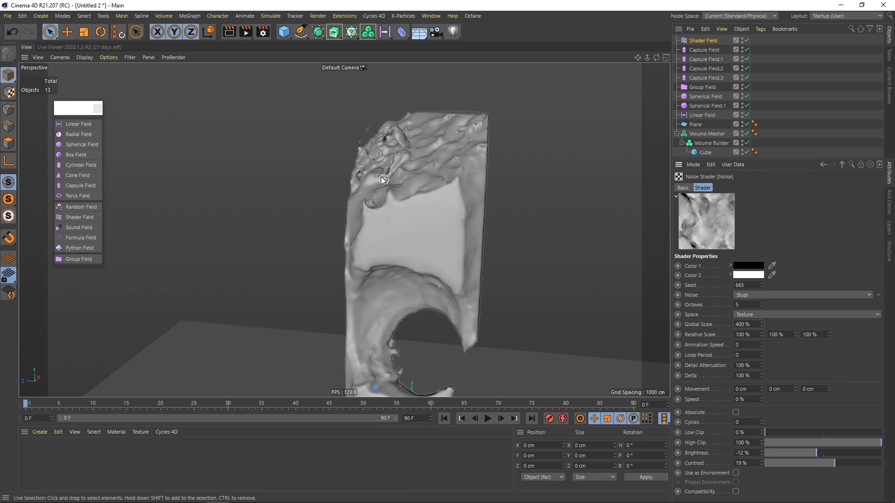
Step: Inspect the pillar's large cutout and change Color 1 of the lower Stupl noise layer from black to dark gray
{"action": "left_click", "coordinate": [441, 292]}
{"action": "left_click_drag", "start_coordinate": [437, 262], "coordinate": [377, 257], "text": "alt"}
{"action": "right_click_drag", "start_coordinate": [446, 249], "coordinate": [482, 239], "text": "alt"}
{"action": "left_click_drag", "start_coordinate": [484, 238], "coordinate": [470, 254], "text": "alt"}
{"action": "right_click_drag", "start_coordinate": [480, 265], "coordinate": [494, 263], "text": "alt"}
{"action": "left_click_drag", "start_coordinate": [495, 266], "coordinate": [536, 255], "text": "alt"}
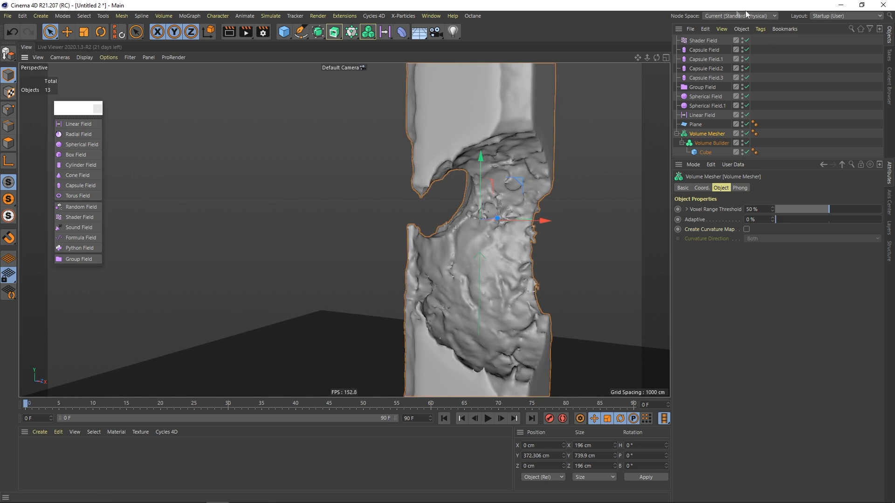
{"action": "left_click", "coordinate": [700, 40]}
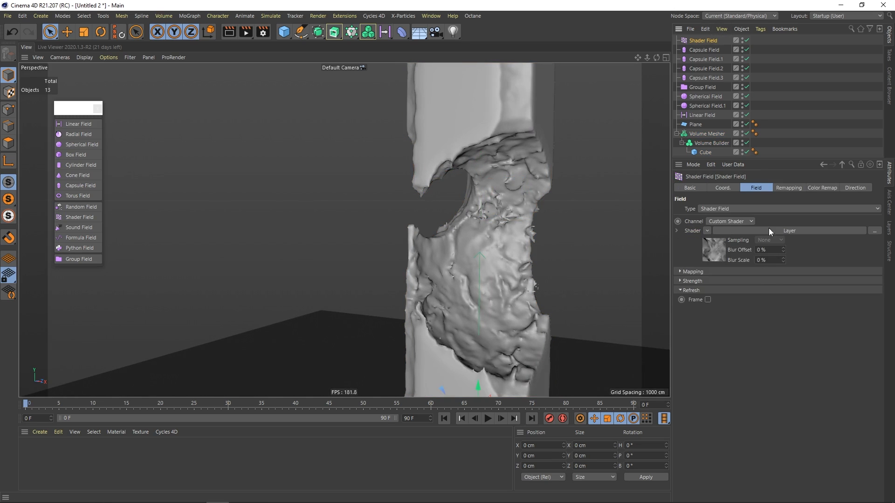
{"action": "left_click", "coordinate": [768, 230]}
{"action": "left_click", "coordinate": [707, 300]}
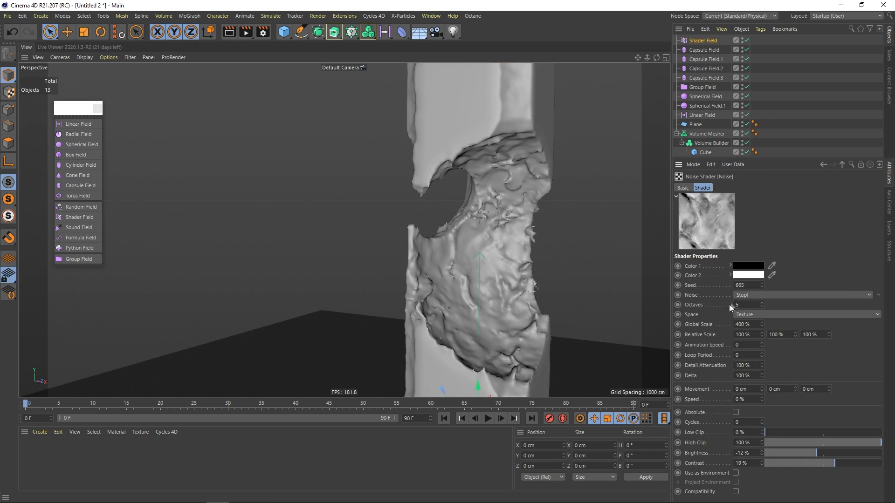
{"action": "left_click", "coordinate": [748, 266]}
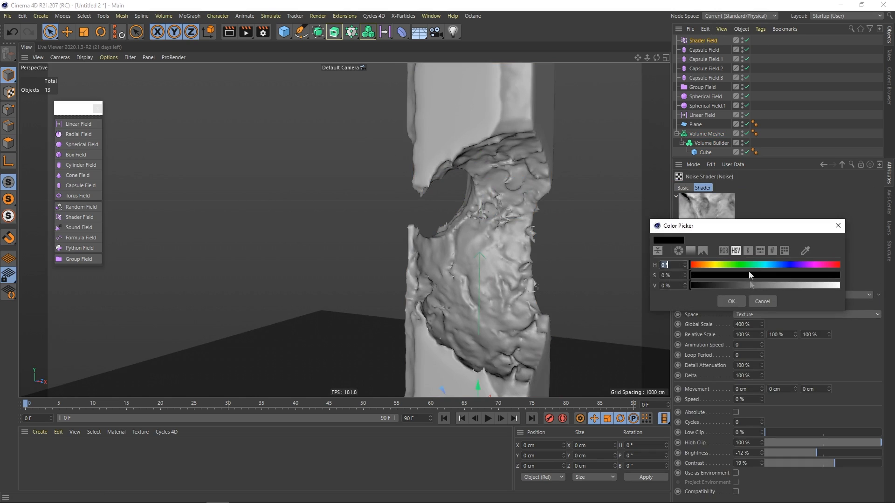
{"action": "left_click", "coordinate": [750, 284]}
{"action": "left_click", "coordinate": [731, 301]}
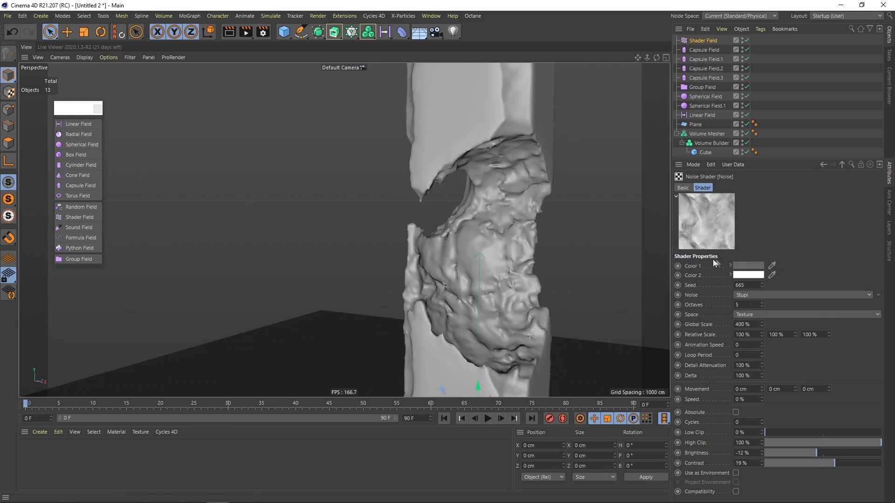
{"action": "mouse_move", "coordinate": [505, 242]}
{"action": "left_mouse_down", "text": "alt"}
{"action": "mouse_move", "coordinate": [416, 237]}
{"action": "mouse_move", "coordinate": [471, 254]}
{"action": "mouse_move", "coordinate": [499, 240]}
{"action": "left_mouse_up", "text": "alt"}
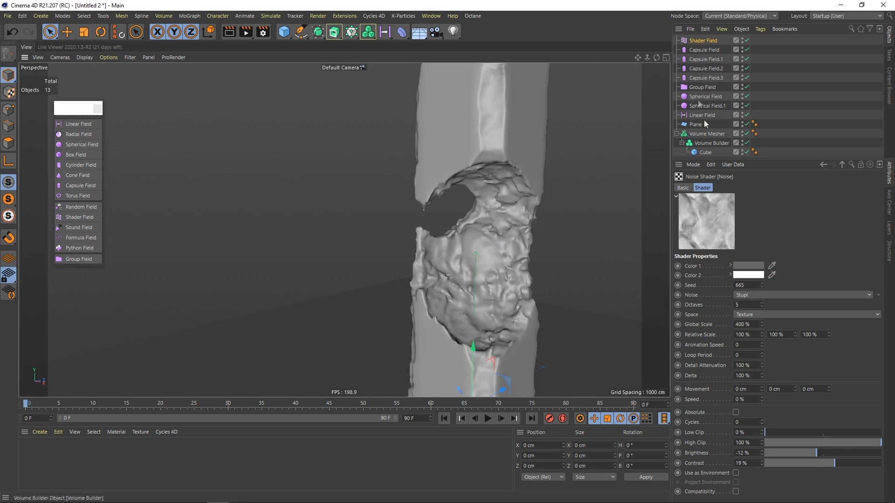
Step: Add a third noise layer to the Shader Field's Layer shader and set its noise type to Blistered Turbulence
{"action": "left_click", "coordinate": [711, 41]}
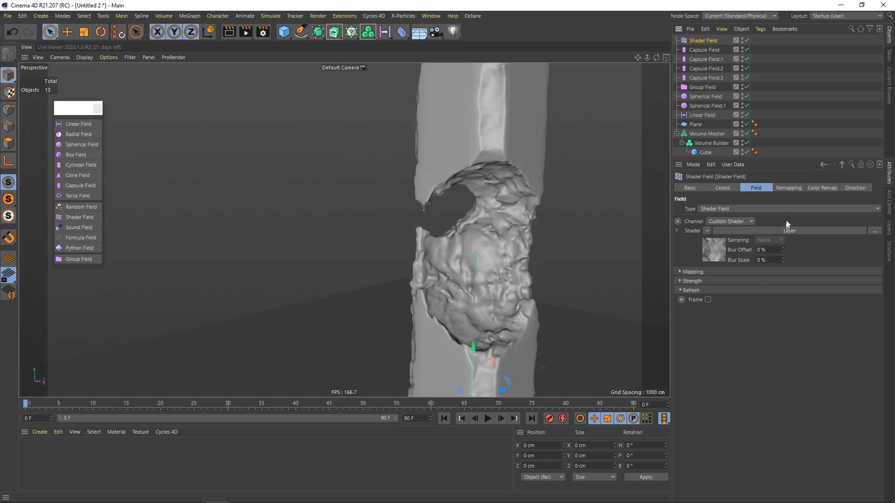
{"action": "left_click", "coordinate": [776, 230]}
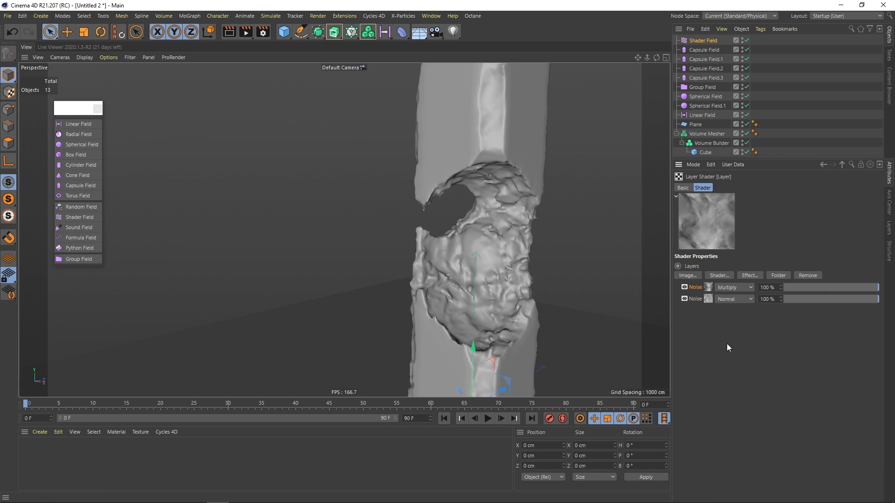
{"action": "left_click", "coordinate": [724, 275]}
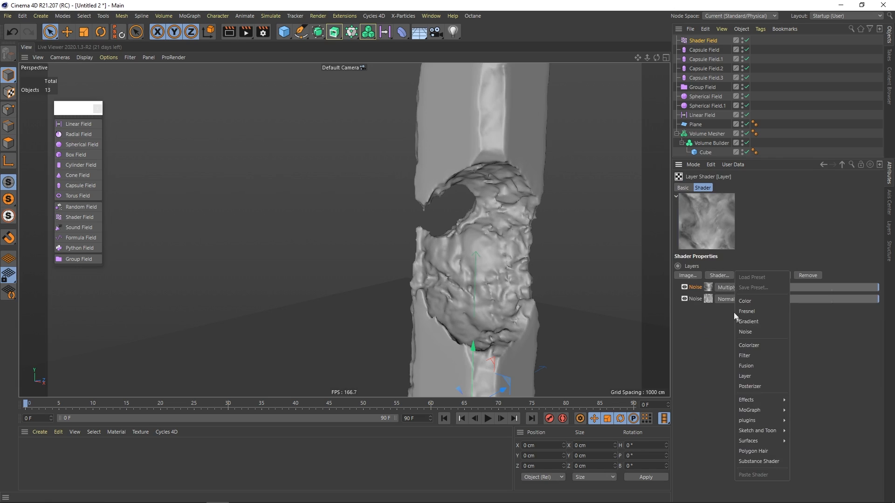
{"action": "left_click", "coordinate": [743, 334]}
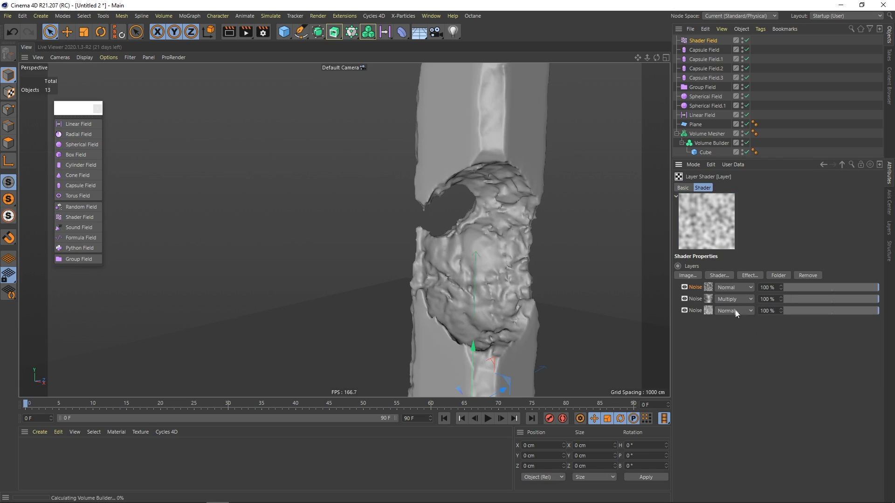
{"action": "left_click", "coordinate": [709, 286]}
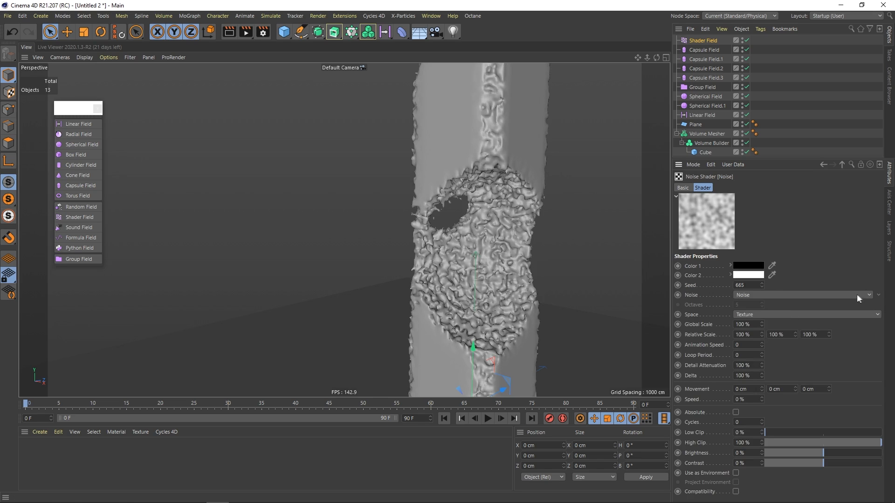
{"action": "left_click", "coordinate": [868, 298]}
{"action": "left_click", "coordinate": [781, 187]}
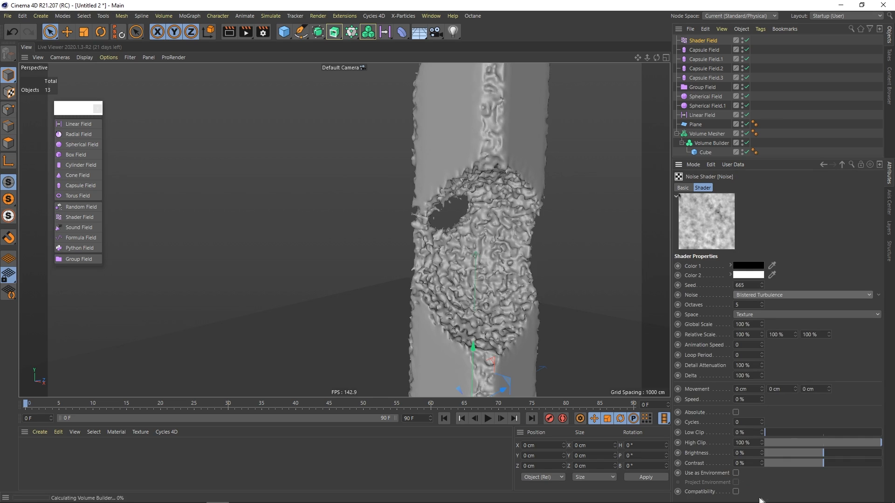
Step: Set the Blistered Turbulence noise to a global scale of 500% and a brightness of -27%, and inspect the cutout
{"action": "left_click", "coordinate": [741, 325]}
{"action": "type", "text": "500"}
{"action": "key", "text": "Return"}
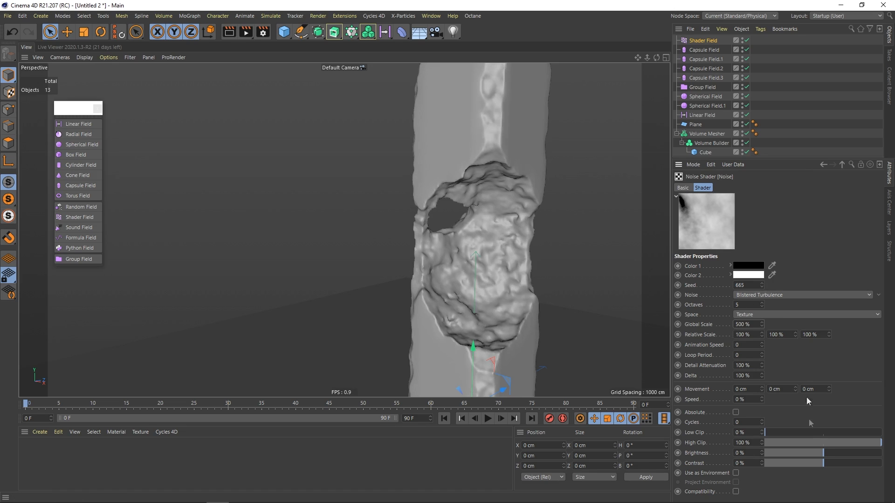
{"action": "left_click", "coordinate": [807, 453]}
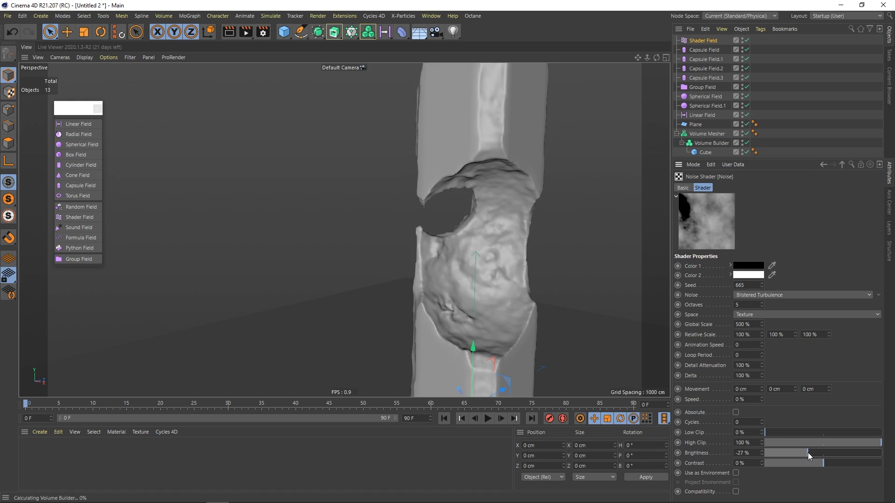
{"action": "mouse_move", "coordinate": [473, 275]}
{"action": "left_mouse_down", "text": "alt"}
{"action": "mouse_move", "coordinate": [399, 244]}
{"action": "mouse_move", "coordinate": [513, 261]}
{"action": "mouse_move", "coordinate": [448, 280]}
{"action": "mouse_move", "coordinate": [469, 284]}
{"action": "left_mouse_up", "text": "alt"}
{"action": "scroll", "coordinate": [477, 273], "scroll_direction": "up", "scroll_amount": 2}
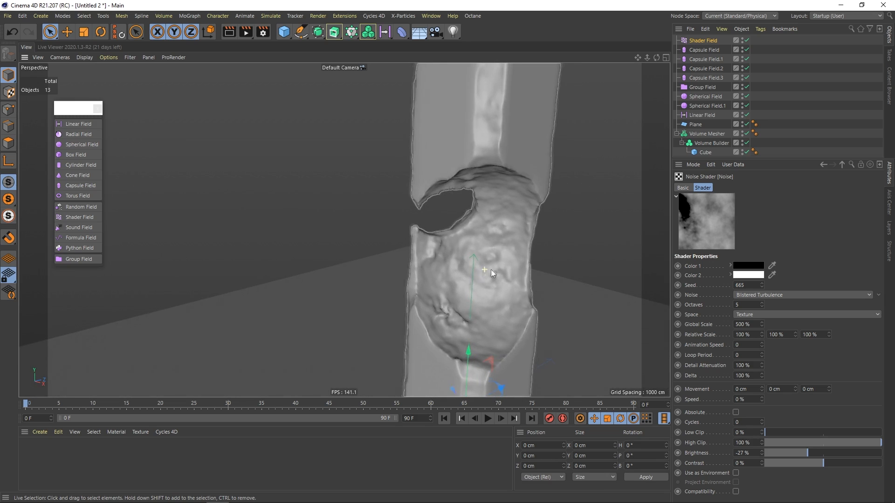
Step: Return to the Layer shader and set the topmost noise layer's blending mode to Multiply
{"action": "left_click", "coordinate": [841, 165]}
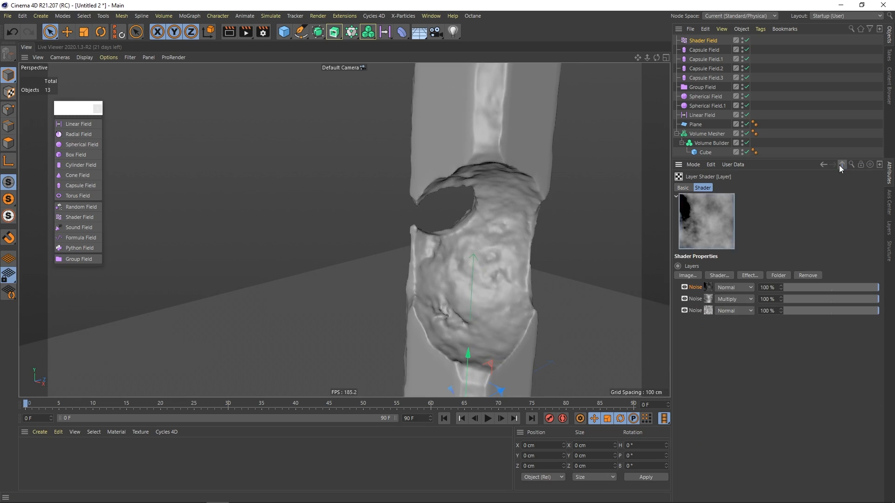
{"action": "left_click", "coordinate": [748, 288]}
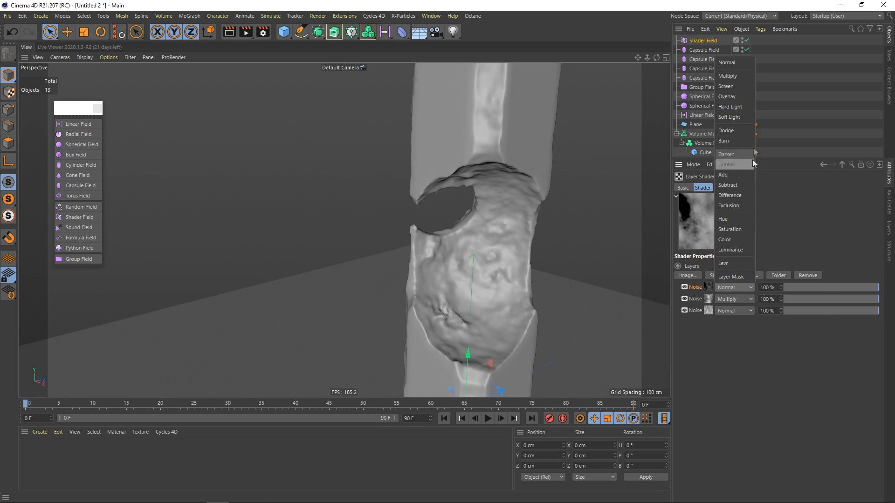
{"action": "left_click", "coordinate": [728, 76]}
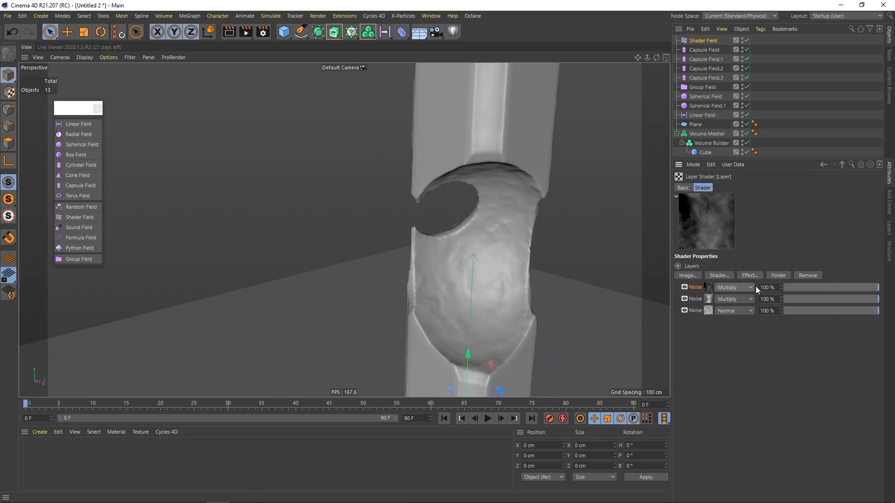
Step: Compare the topmost noise layer hidden and shown, set its blending mode to Overlay, and inspect the pillar
{"action": "left_click", "coordinate": [684, 288]}
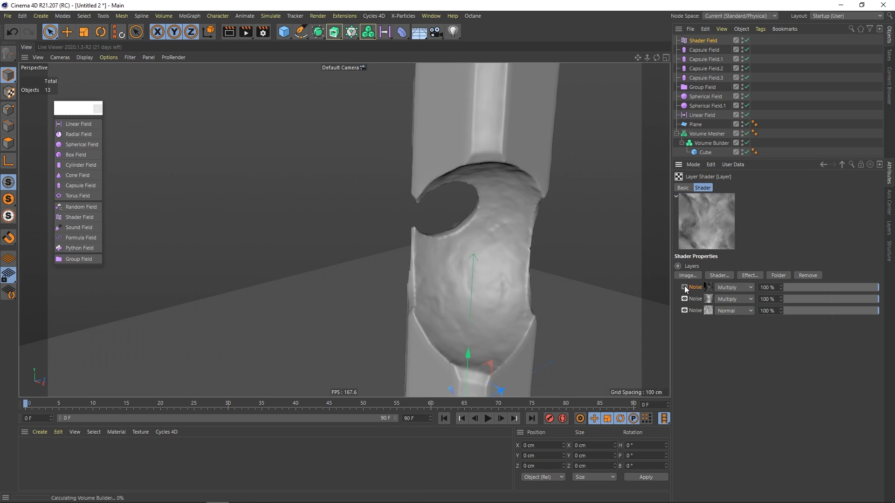
{"action": "left_click", "coordinate": [684, 287]}
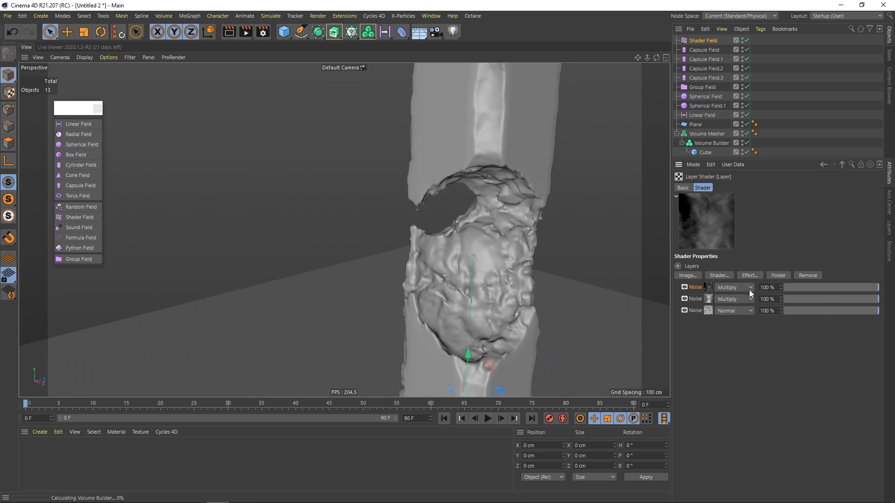
{"action": "left_click", "coordinate": [750, 287]}
{"action": "left_click", "coordinate": [737, 97]}
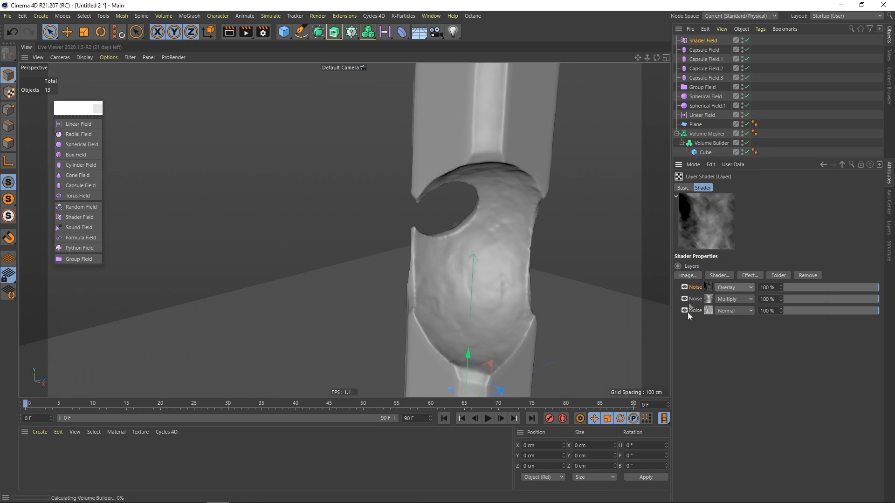
{"action": "scroll", "coordinate": [508, 271], "scroll_direction": "down", "scroll_amount": 3}
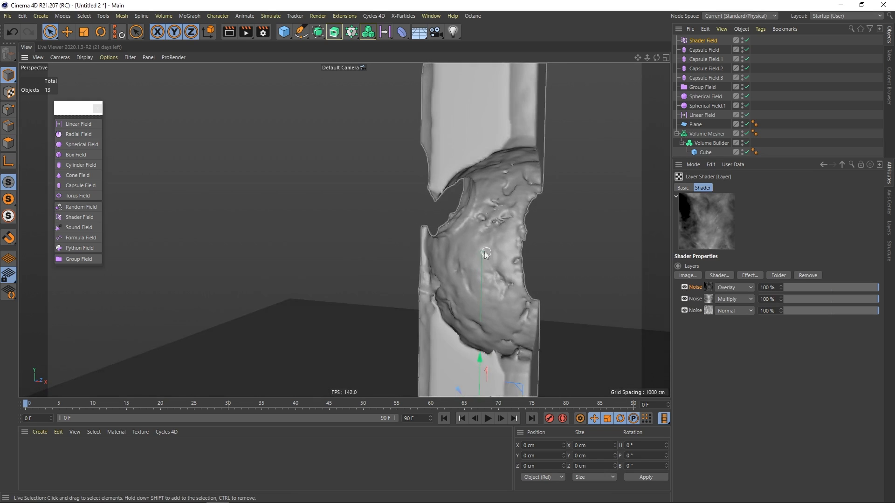
{"action": "left_click_drag", "start_coordinate": [475, 194], "coordinate": [577, 204], "text": "alt"}
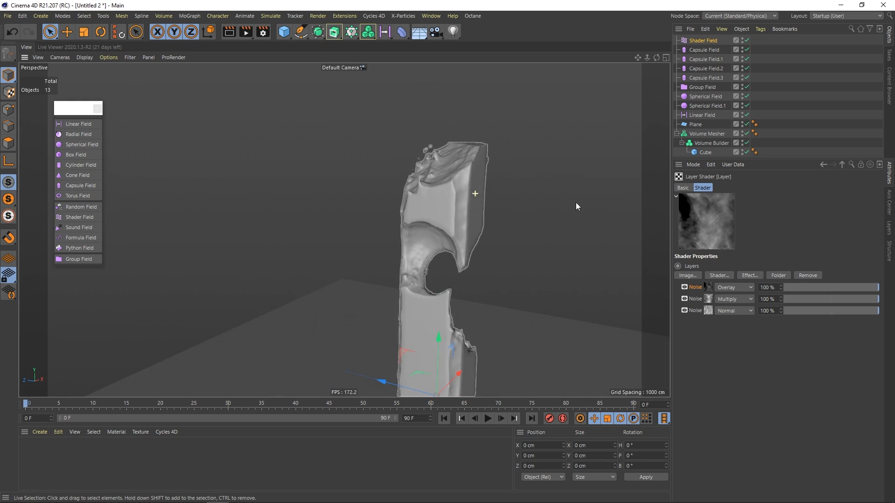
Step: Set the topmost noise's global scale to 200% and compare the pillar with that layer hidden and shown
{"action": "left_click", "coordinate": [710, 289]}
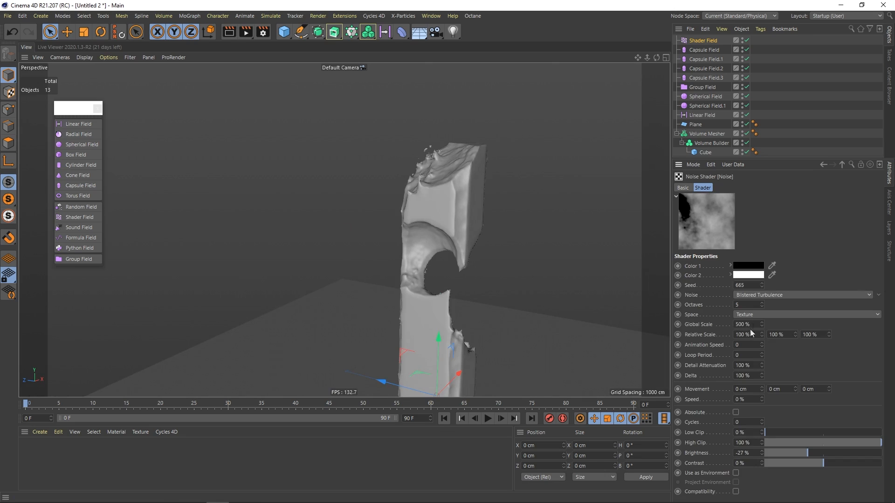
{"action": "type", "text": "20"}
{"action": "key", "text": "Return"}
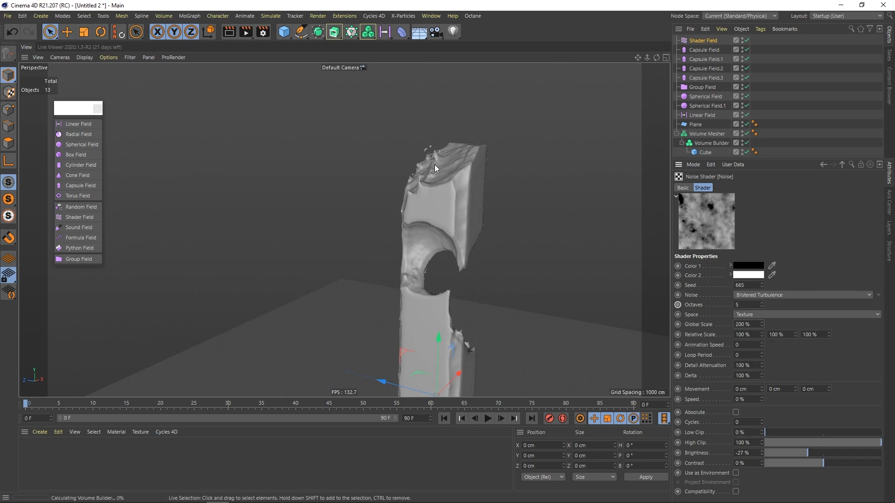
{"action": "left_click", "coordinate": [842, 164]}
{"action": "left_click_drag", "start_coordinate": [434, 198], "coordinate": [467, 202], "text": "alt"}
{"action": "right_click_drag", "start_coordinate": [468, 201], "coordinate": [498, 201], "text": "alt"}
{"action": "left_click_drag", "start_coordinate": [499, 202], "coordinate": [513, 203], "text": "alt"}
{"action": "left_click", "coordinate": [683, 287]}
{"action": "left_click", "coordinate": [684, 288]}
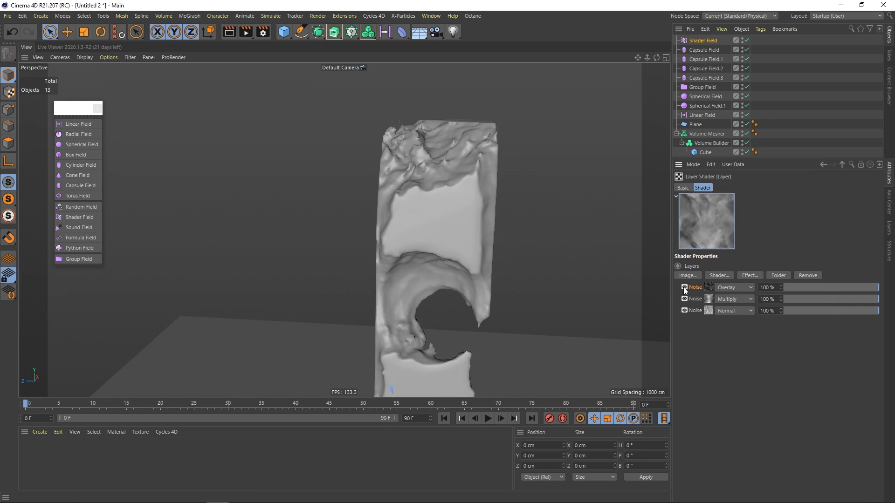
{"action": "left_click_drag", "start_coordinate": [486, 278], "coordinate": [366, 223], "text": "alt"}
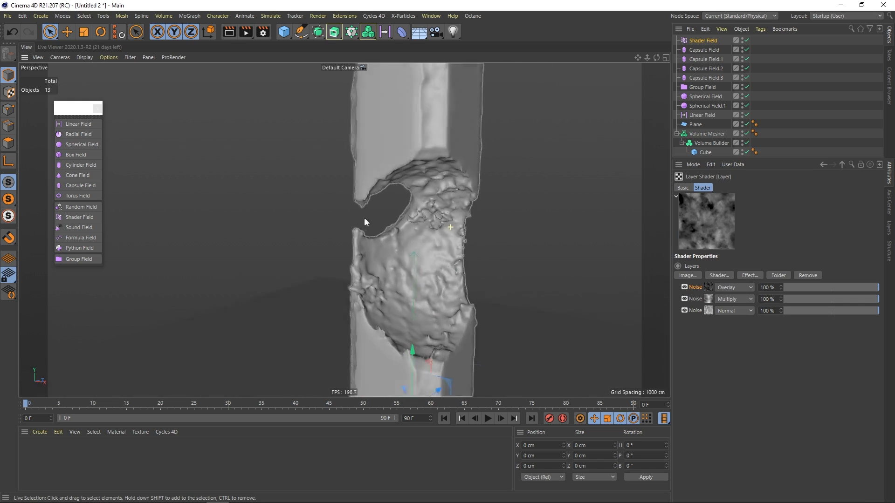
Step: Try a global scale of 1500% on the topmost Blistered Turbulence noise
{"action": "left_click", "coordinate": [707, 288]}
{"action": "type", "text": "1500"}
{"action": "key", "text": "Return"}
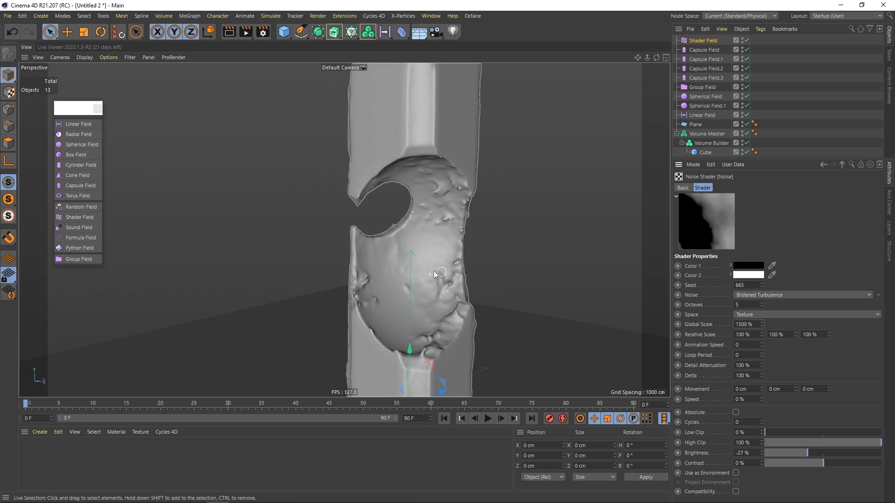
Step: Change the topmost noise to Luka with a 300% global scale, and hide its layer in the Layer shader
{"action": "left_click", "coordinate": [865, 296]}
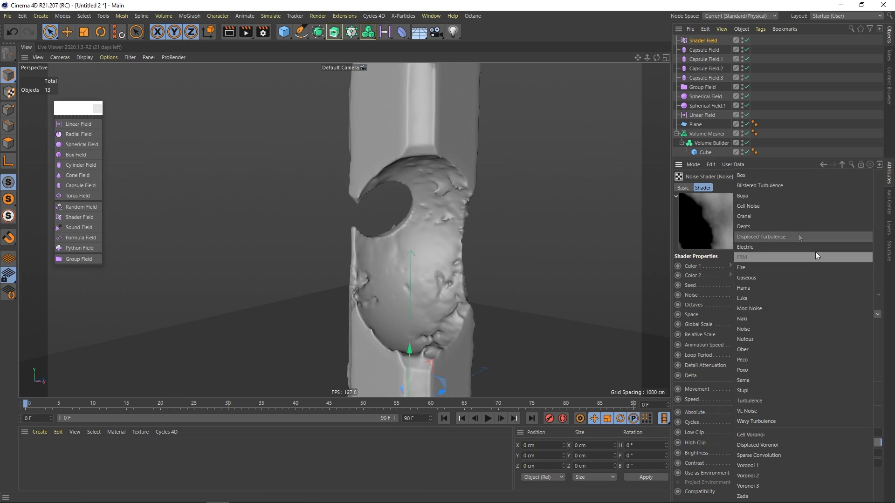
{"action": "left_click", "coordinate": [745, 300]}
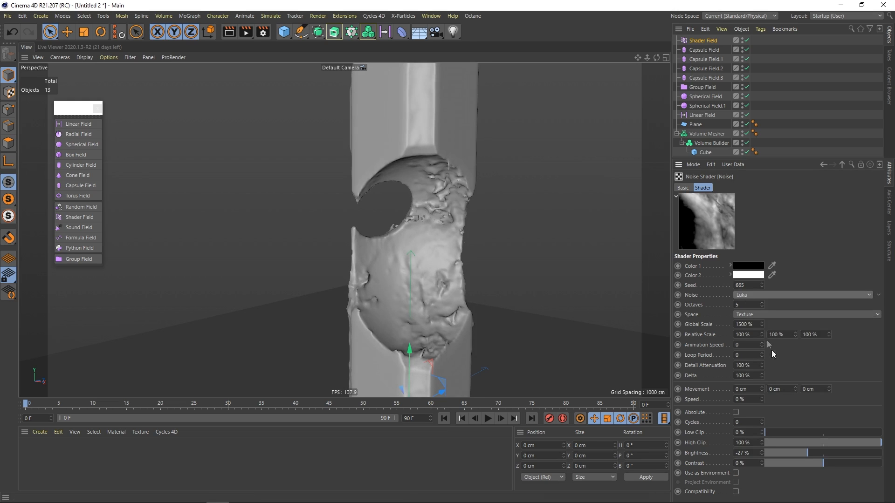
{"action": "double_click", "coordinate": [748, 324]}
{"action": "type", "text": "300"}
{"action": "key", "text": "Return"}
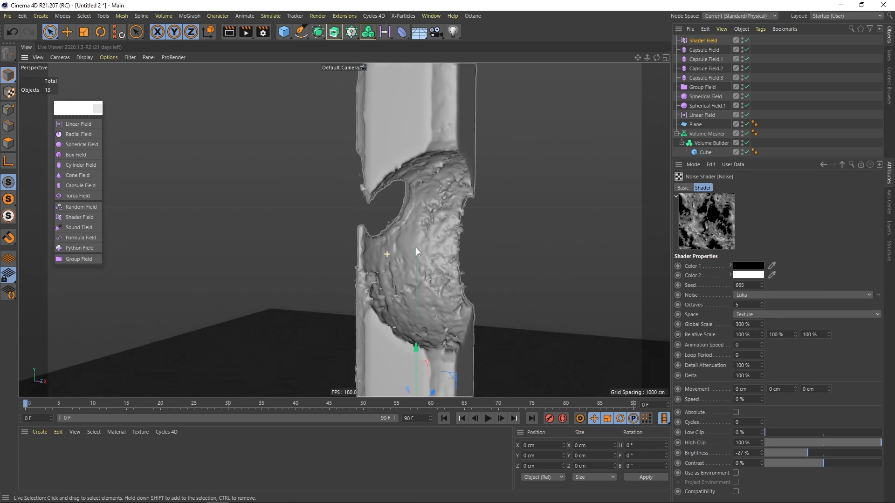
{"action": "left_click", "coordinate": [842, 164]}
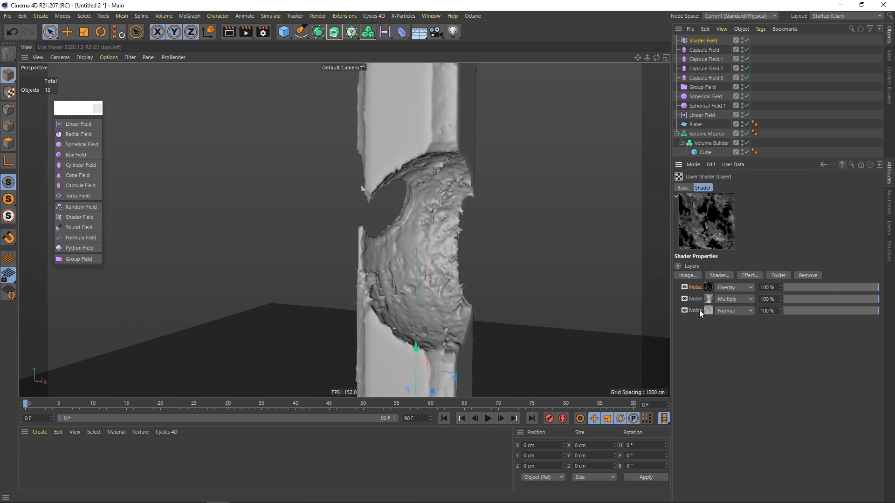
{"action": "left_click", "coordinate": [683, 287]}
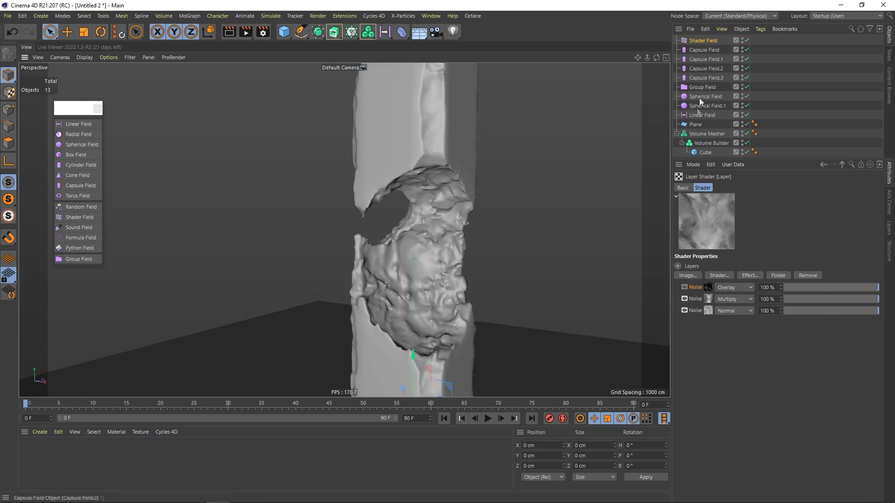
Step: Set the Volume Builder's voxel size to 2 cm
{"action": "left_click", "coordinate": [709, 145]}
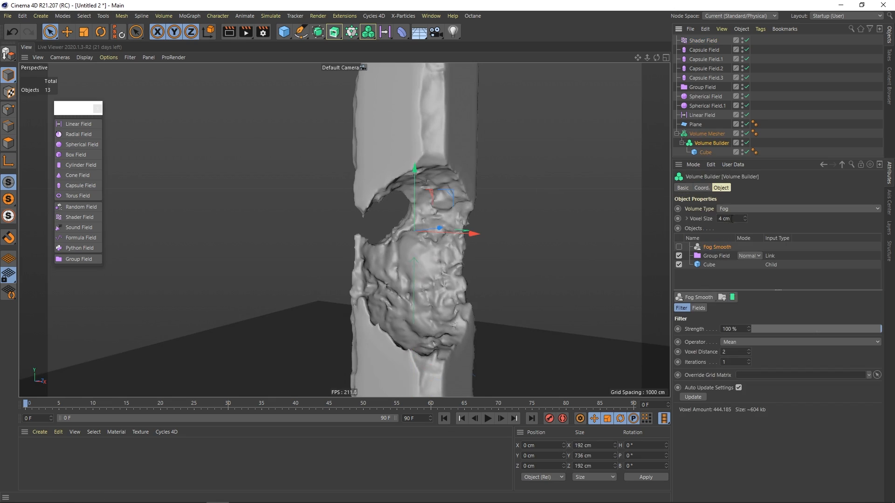
{"action": "type", "text": "2"}
{"action": "key", "text": "Return"}
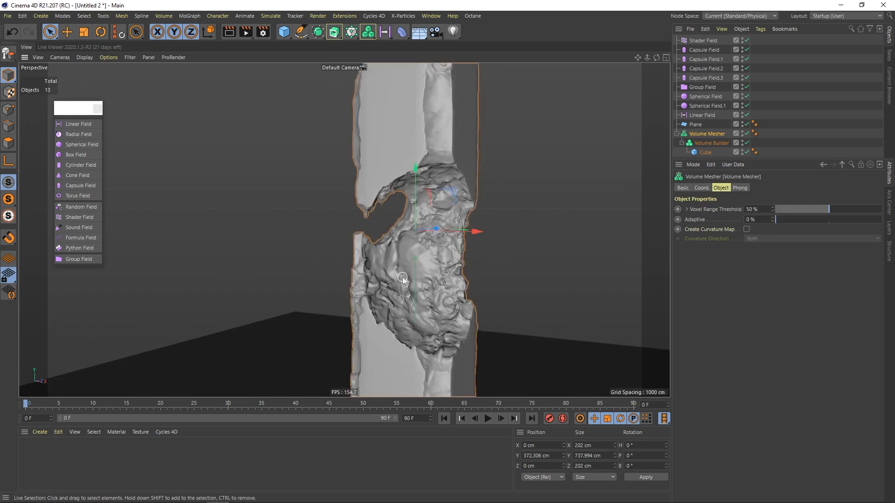
Step: Examine the refined mesh detail in the pillar's large cutout and along its edges from several angles
{"action": "scroll", "coordinate": [427, 273], "scroll_direction": "up", "scroll_amount": 3}
{"action": "left_click_drag", "start_coordinate": [422, 258], "coordinate": [367, 268], "text": "alt"}
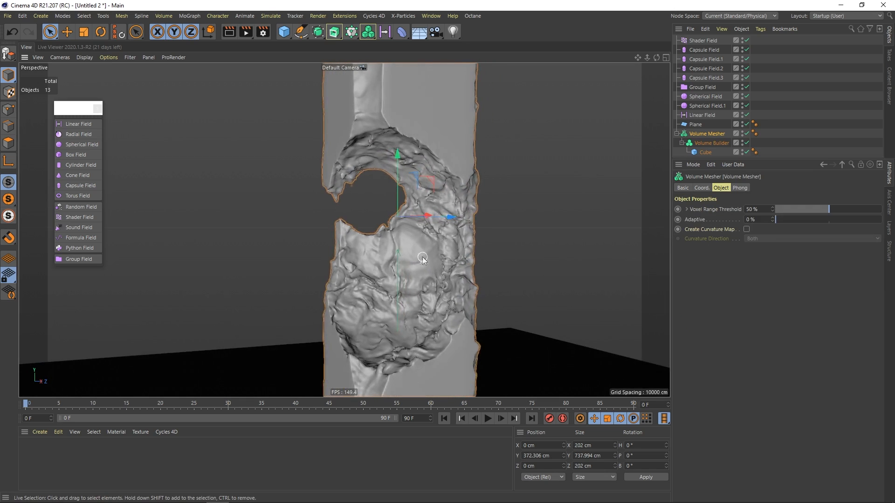
{"action": "scroll", "coordinate": [422, 257], "scroll_direction": "down", "scroll_amount": 2}
{"action": "left_click_drag", "start_coordinate": [364, 201], "coordinate": [409, 187], "text": "alt"}
{"action": "middle_click_drag", "start_coordinate": [388, 150], "coordinate": [396, 219], "text": "alt"}
{"action": "left_click_drag", "start_coordinate": [408, 163], "coordinate": [384, 236], "text": "alt"}
{"action": "right_click_drag", "start_coordinate": [384, 236], "coordinate": [399, 279], "text": "alt"}
{"action": "middle_click_drag", "start_coordinate": [399, 279], "coordinate": [385, 164], "text": "alt"}
{"action": "left_click_drag", "start_coordinate": [306, 208], "coordinate": [284, 208], "text": "alt"}
{"action": "left_click_drag", "start_coordinate": [495, 279], "coordinate": [421, 278], "text": "alt"}
{"action": "middle_click_drag", "start_coordinate": [253, 214], "coordinate": [361, 233], "text": "alt"}
{"action": "left_click_drag", "start_coordinate": [354, 223], "coordinate": [378, 224], "text": "alt"}
{"action": "right_click_drag", "start_coordinate": [372, 225], "coordinate": [404, 233], "text": "alt"}
{"action": "middle_click_drag", "start_coordinate": [405, 237], "coordinate": [410, 267], "text": "alt"}
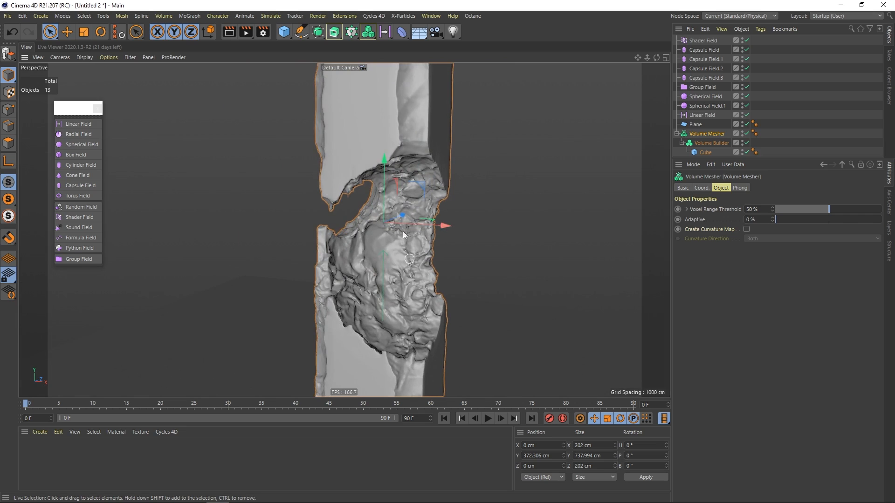
{"action": "left_click_drag", "start_coordinate": [413, 191], "coordinate": [463, 189], "text": "alt"}
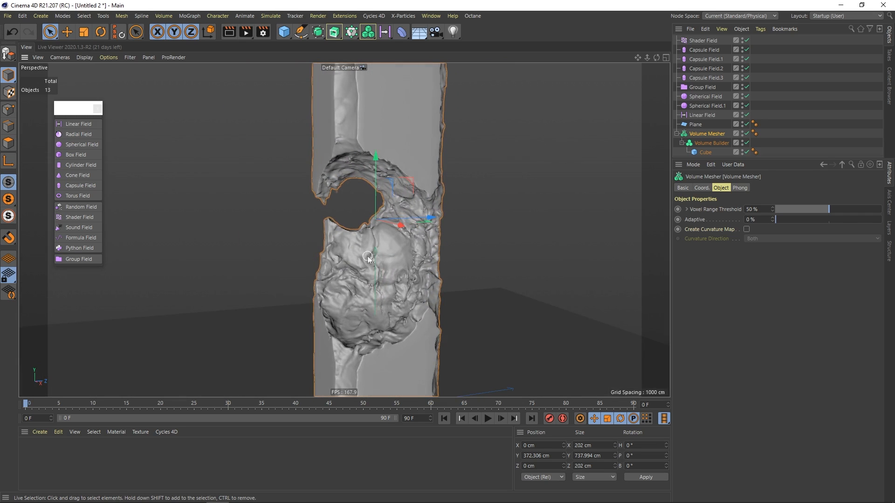
Step: Set Spherical Field.1's remapping inner offset to 80% and inspect the large cutout
{"action": "left_click", "coordinate": [712, 105]}
{"action": "mouse_move", "coordinate": [374, 284]}
{"action": "left_mouse_down", "text": "alt"}
{"action": "mouse_move", "coordinate": [345, 282]}
{"action": "mouse_move", "coordinate": [373, 279]}
{"action": "left_mouse_up", "text": "alt"}
{"action": "left_click", "coordinate": [788, 188]}
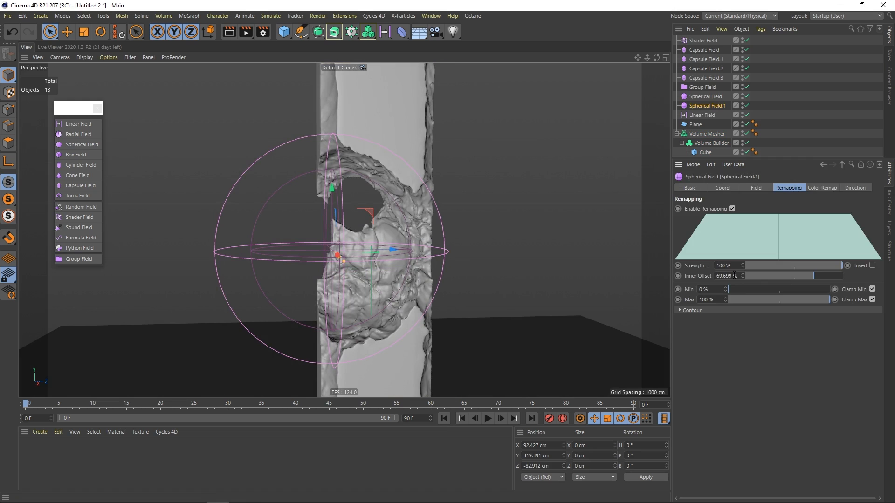
{"action": "key", "text": "Return"}
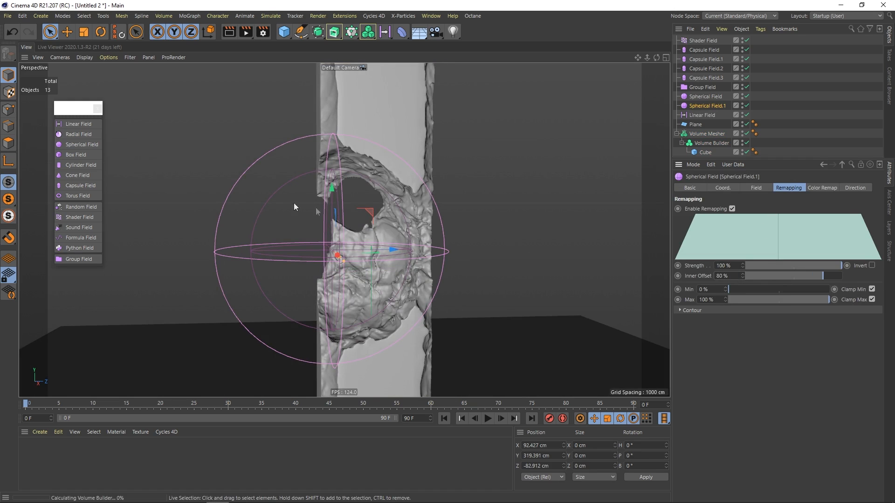
{"action": "left_click_drag", "start_coordinate": [400, 221], "coordinate": [384, 250], "text": "alt"}
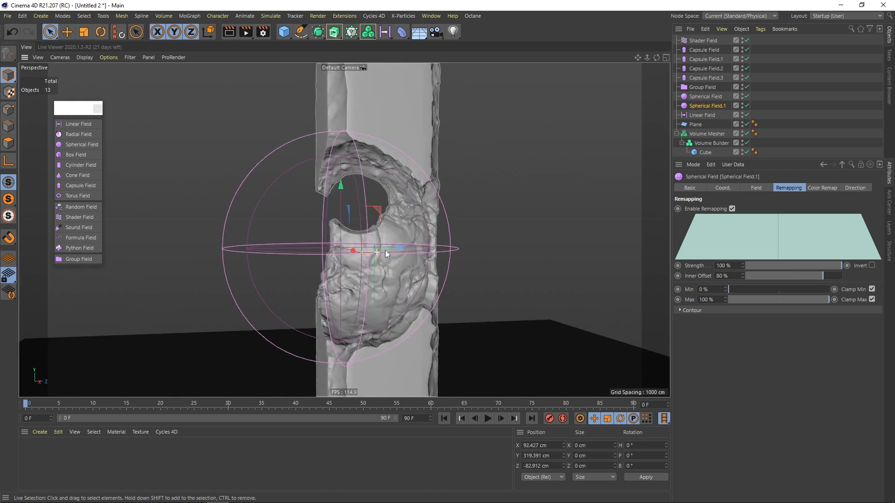
{"action": "scroll", "coordinate": [417, 221], "scroll_direction": "up", "scroll_amount": 3}
{"action": "left_click_drag", "start_coordinate": [416, 221], "coordinate": [414, 175], "text": "alt"}
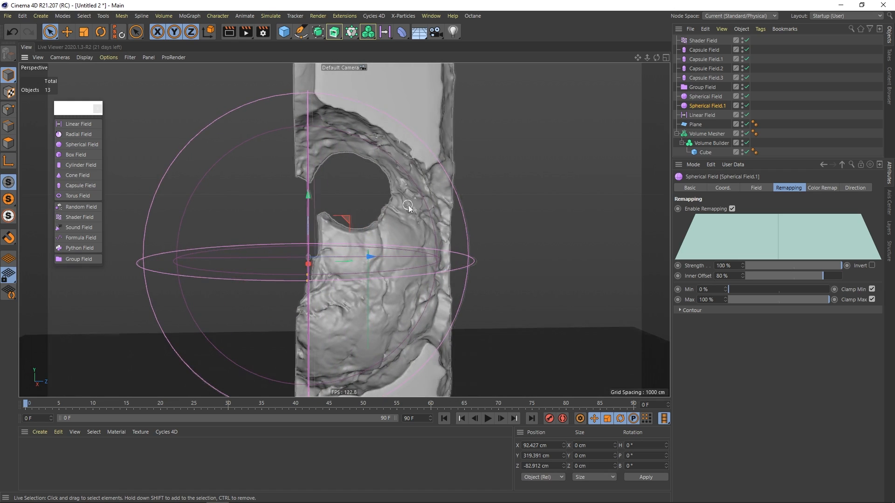
{"action": "left_click_drag", "start_coordinate": [405, 203], "coordinate": [451, 205], "text": "alt"}
{"action": "left_click_drag", "start_coordinate": [395, 160], "coordinate": [403, 155], "text": "alt"}
{"action": "left_click_drag", "start_coordinate": [400, 189], "coordinate": [380, 233], "text": "alt"}
{"action": "right_click_drag", "start_coordinate": [379, 233], "coordinate": [407, 221], "text": "alt"}
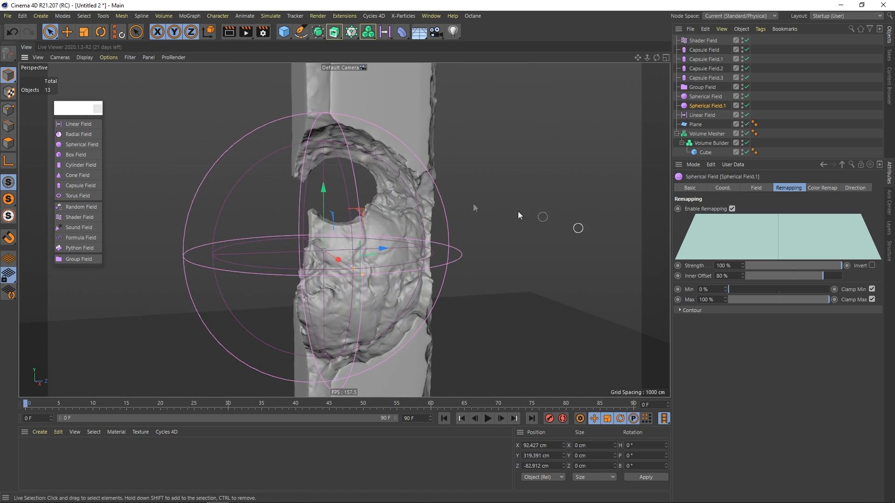
Step: Set Spherical Field.1's size to 180 cm and check the cutout's hole
{"action": "left_click", "coordinate": [755, 188]}
{"action": "double_click", "coordinate": [736, 221]}
{"action": "type", "text": "180"}
{"action": "key", "text": "Return"}
{"action": "left_click_drag", "start_coordinate": [415, 215], "coordinate": [374, 220], "text": "alt"}
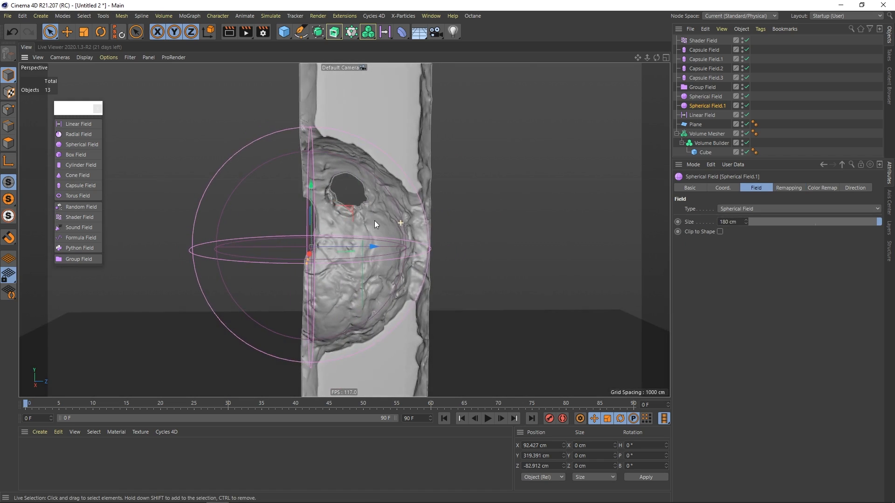
Step: Try a remapping inner offset of 90% on Spherical Field.1 and inspect the cutout surface
{"action": "left_click", "coordinate": [784, 189]}
{"action": "left_click_drag", "start_coordinate": [728, 275], "coordinate": [702, 275]}
{"action": "type", "text": "90"}
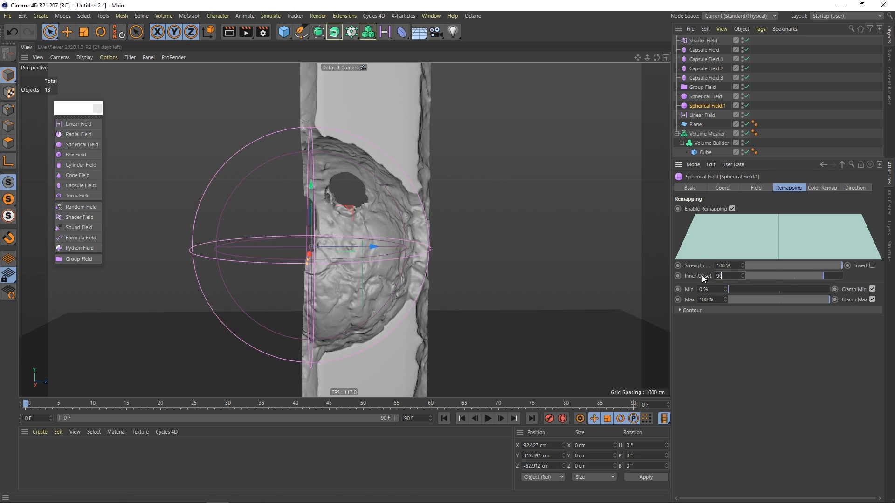
{"action": "key", "text": "Return"}
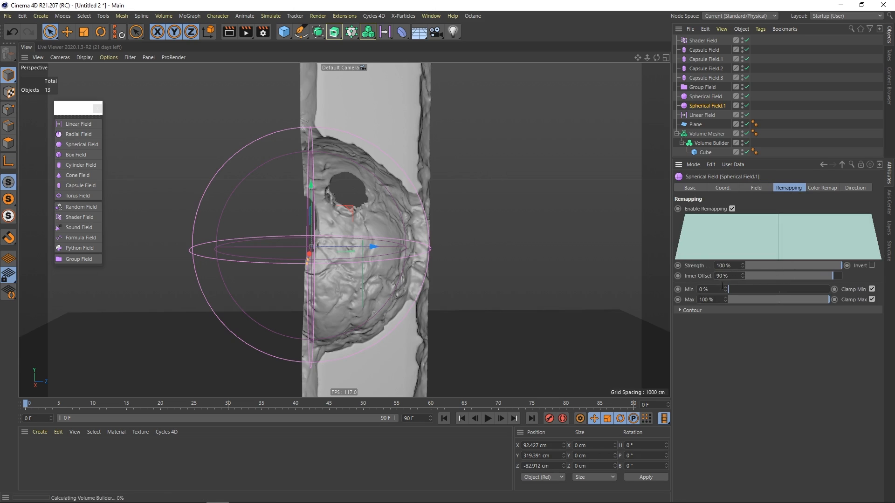
{"action": "left_click_drag", "start_coordinate": [377, 219], "coordinate": [419, 202], "text": "alt"}
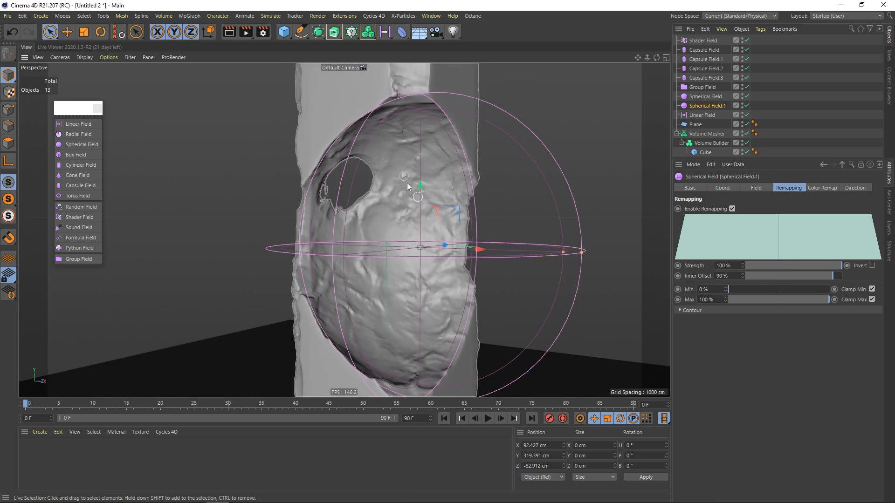
{"action": "left_click_drag", "start_coordinate": [389, 161], "coordinate": [388, 177], "text": "alt"}
{"action": "right_click_drag", "start_coordinate": [389, 177], "coordinate": [327, 205], "text": "alt"}
{"action": "mouse_move", "coordinate": [375, 186]}
{"action": "left_mouse_down", "text": "alt"}
{"action": "mouse_move", "coordinate": [245, 199]}
{"action": "mouse_move", "coordinate": [391, 192]}
{"action": "mouse_move", "coordinate": [419, 203]}
{"action": "mouse_move", "coordinate": [289, 200]}
{"action": "mouse_move", "coordinate": [363, 192]}
{"action": "left_mouse_up", "text": "alt"}
Step: Set Spherical Field.1's remapping inner offset back to 80%
{"action": "left_click", "coordinate": [770, 105]}
{"action": "right_click_drag", "start_coordinate": [362, 191], "coordinate": [406, 188], "text": "alt"}
{"action": "left_click", "coordinate": [701, 105]}
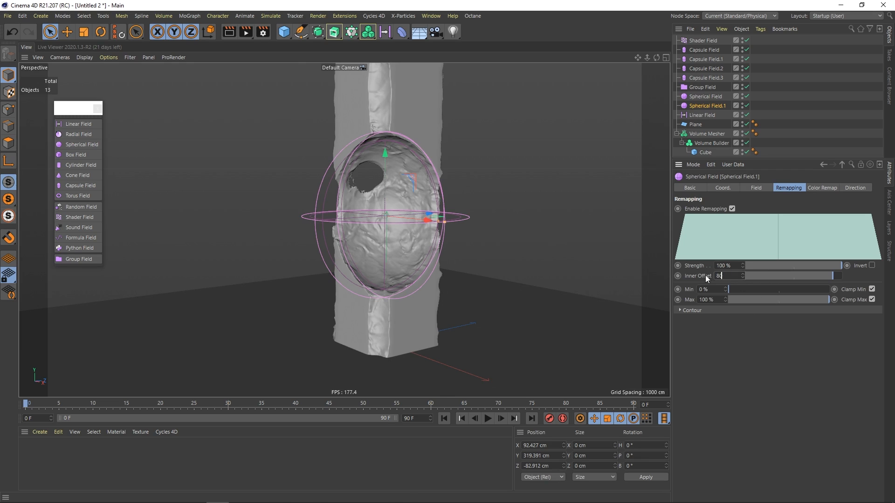
{"action": "key", "text": "Return"}
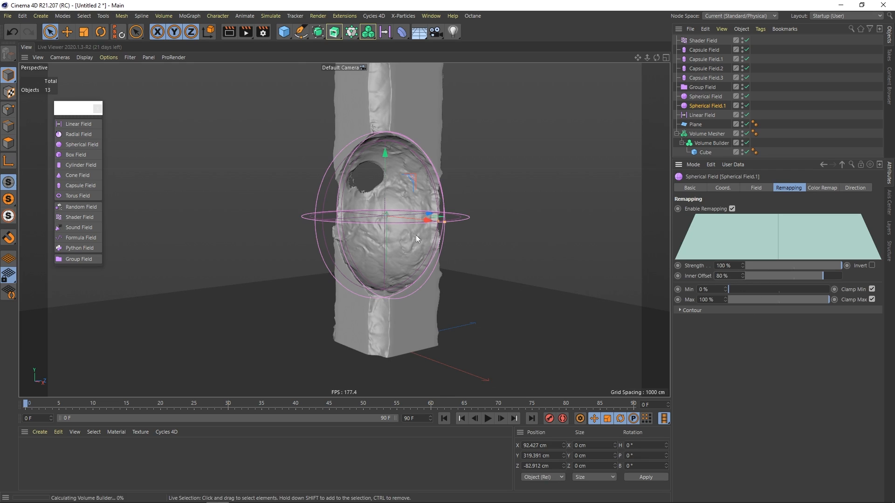
Step: Examine the pillar's spherical cutout from the side and the eroded surface at its upper end
{"action": "left_click", "coordinate": [415, 191]}
{"action": "mouse_move", "coordinate": [414, 192]}
{"action": "left_mouse_down", "text": "alt"}
{"action": "mouse_move", "coordinate": [405, 212]}
{"action": "mouse_move", "coordinate": [401, 197]}
{"action": "mouse_move", "coordinate": [409, 197]}
{"action": "left_mouse_up", "text": "alt"}
{"action": "scroll", "coordinate": [400, 197], "scroll_direction": "up", "scroll_amount": 3}
{"action": "right_click_drag", "start_coordinate": [409, 197], "coordinate": [379, 198], "text": "alt"}
{"action": "left_click_drag", "start_coordinate": [378, 197], "coordinate": [443, 163], "text": "alt"}
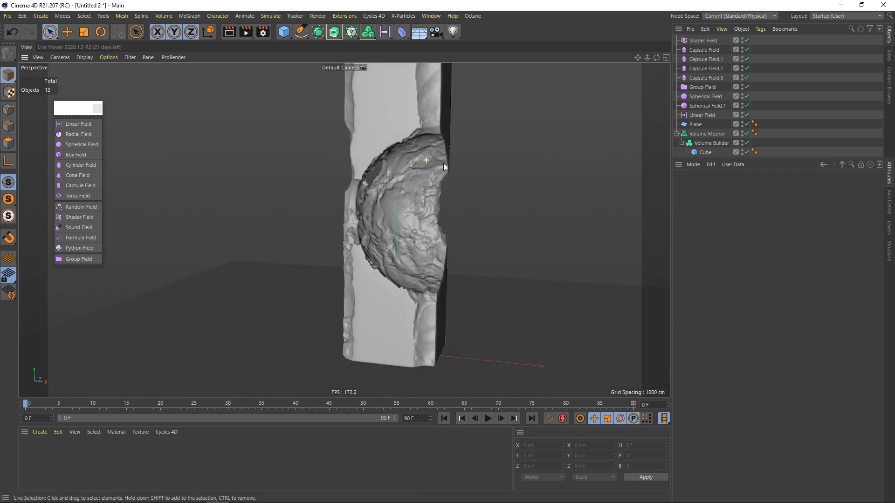
{"action": "middle_click_drag", "start_coordinate": [401, 140], "coordinate": [401, 245], "text": "alt"}
{"action": "left_click_drag", "start_coordinate": [401, 245], "coordinate": [372, 192], "text": "alt"}
{"action": "scroll", "coordinate": [371, 192], "scroll_direction": "up", "scroll_amount": 3}
{"action": "left_click", "coordinate": [373, 192]}
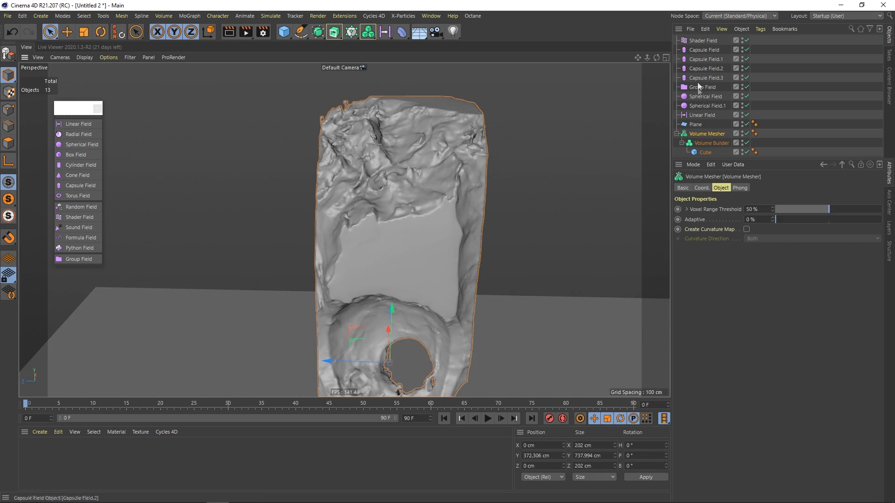
Step: Set the Linear Field's remapping inner offset to 70% for the pillar's upper end
{"action": "left_click", "coordinate": [699, 115]}
{"action": "left_click_drag", "start_coordinate": [500, 145], "coordinate": [377, 172], "text": "alt"}
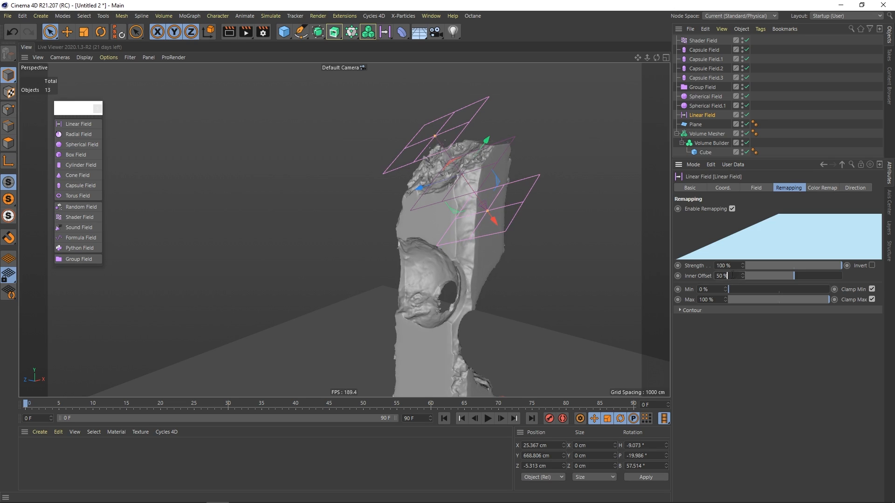
{"action": "type", "text": "70"}
{"action": "key", "text": "Return"}
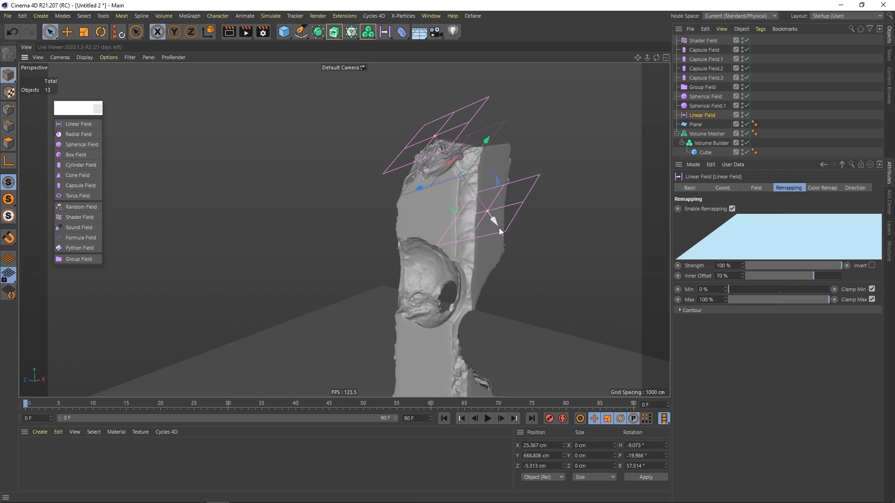
Step: Shift the Linear Field slightly deeper into the pillar's upper end, to about X 28, Y 664, Z -7 cm
{"action": "left_click_drag", "start_coordinate": [506, 238], "coordinate": [507, 244]}
{"action": "left_click", "coordinate": [710, 143]}
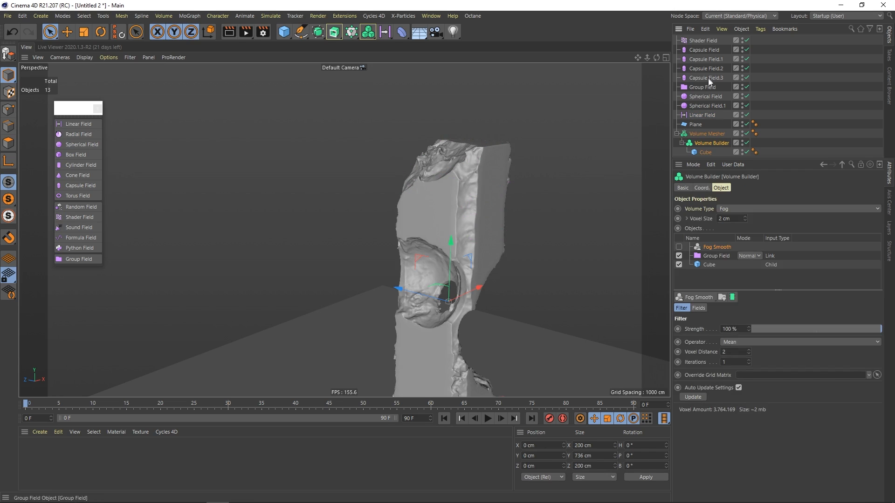
{"action": "left_click", "coordinate": [696, 115]}
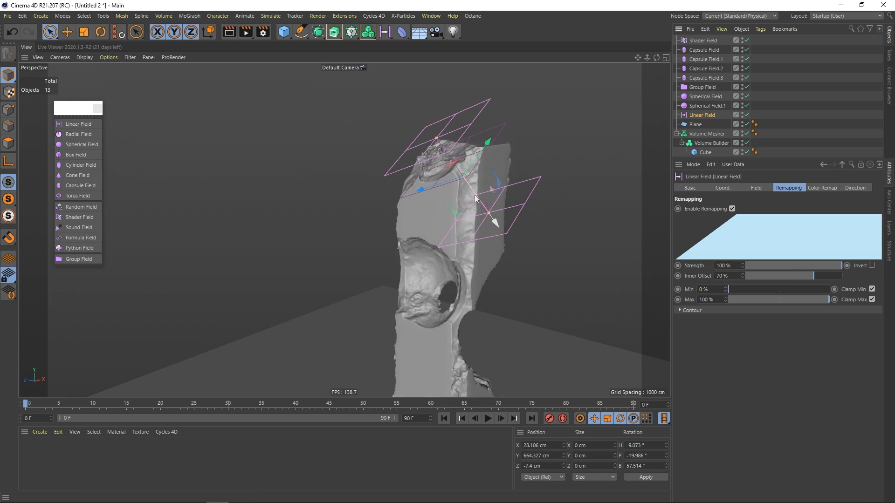
{"action": "left_click", "coordinate": [710, 143]}
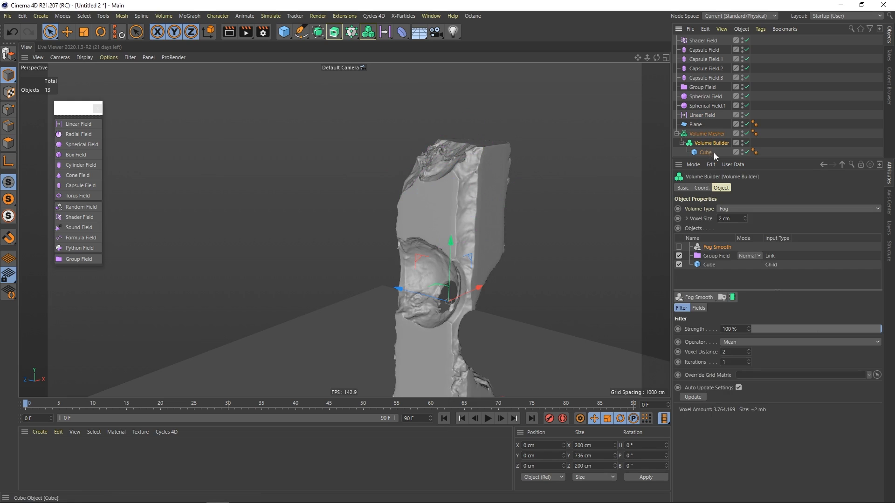
Step: Disable the Volume Mesher temporarily and set the Volume Builder's voxel size to 4 cm
{"action": "left_click", "coordinate": [746, 133]}
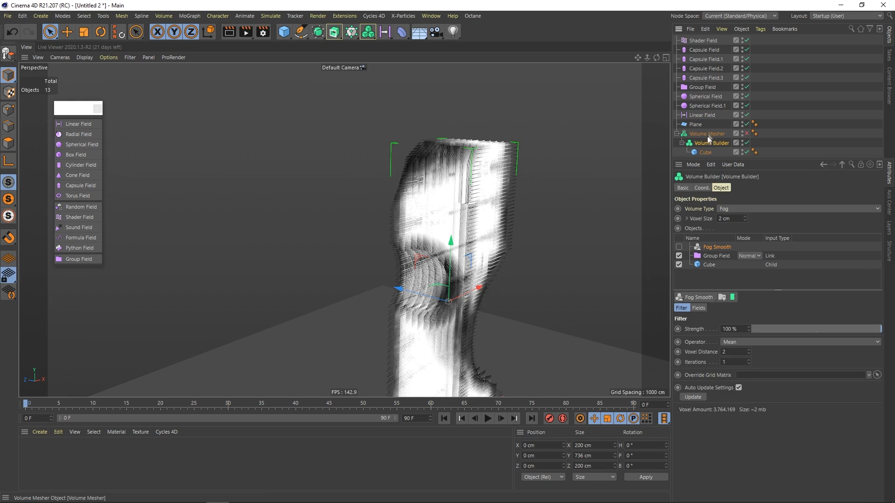
{"action": "left_click", "coordinate": [702, 115]}
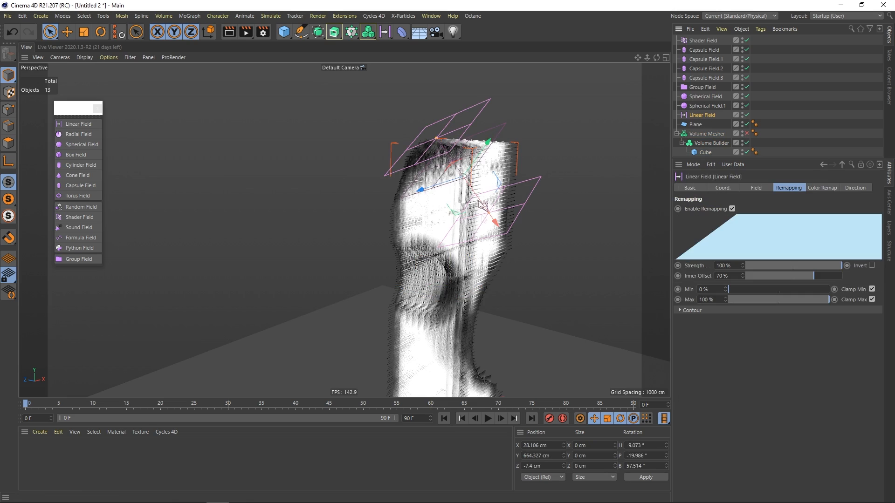
{"action": "left_click_drag", "start_coordinate": [496, 222], "coordinate": [502, 227]}
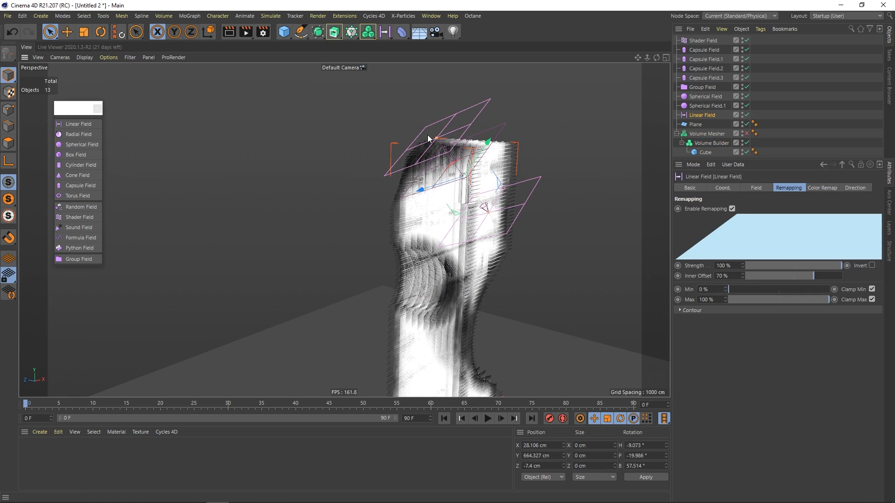
{"action": "left_click", "coordinate": [711, 143]}
{"action": "double_click", "coordinate": [718, 219]}
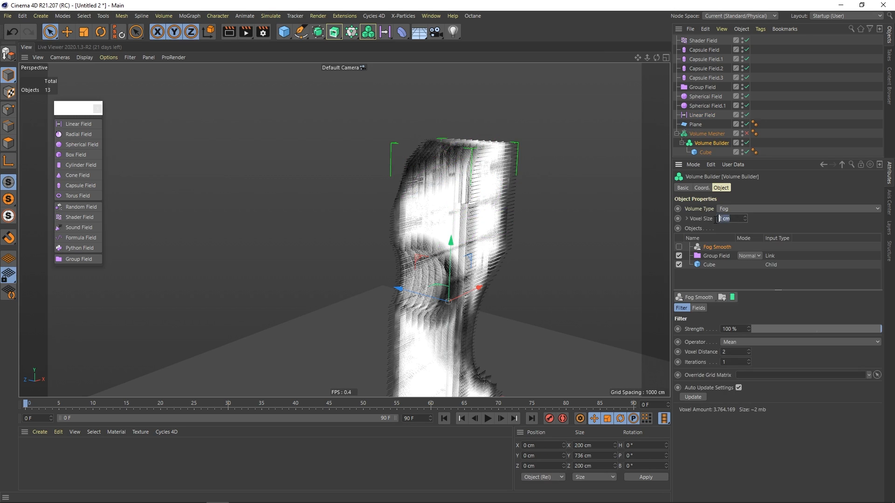
{"action": "key", "text": "Return"}
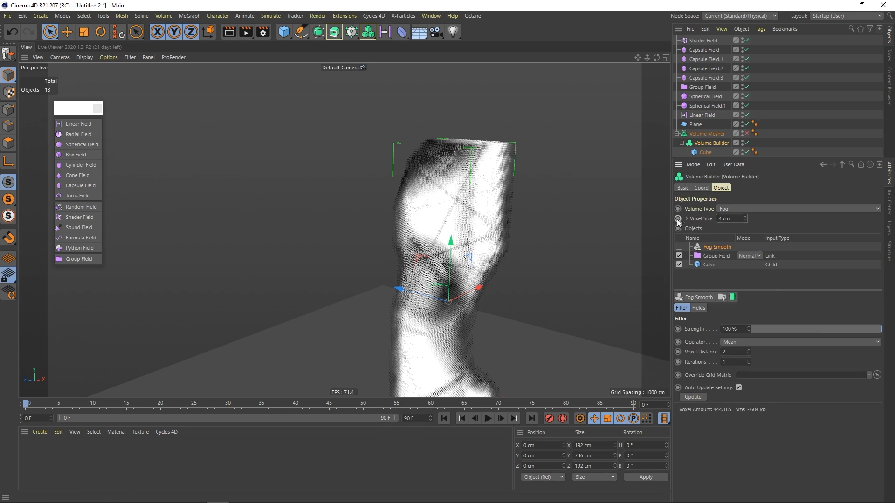
Step: Move the Linear Field to about X 56, Y 619, Z -29 cm and rotate it to about H -21°, P -7°, B 39°
{"action": "left_click", "coordinate": [702, 116]}
{"action": "left_click_drag", "start_coordinate": [501, 229], "coordinate": [515, 249]}
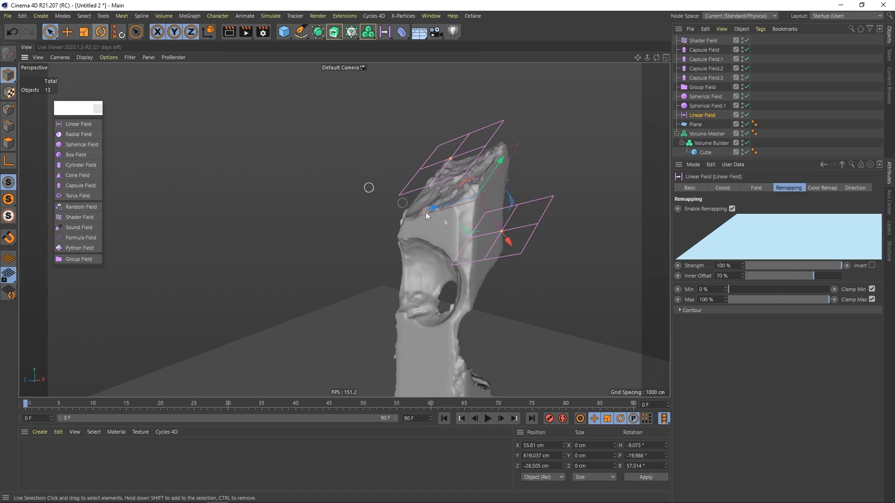
{"action": "left_click", "coordinate": [101, 31]}
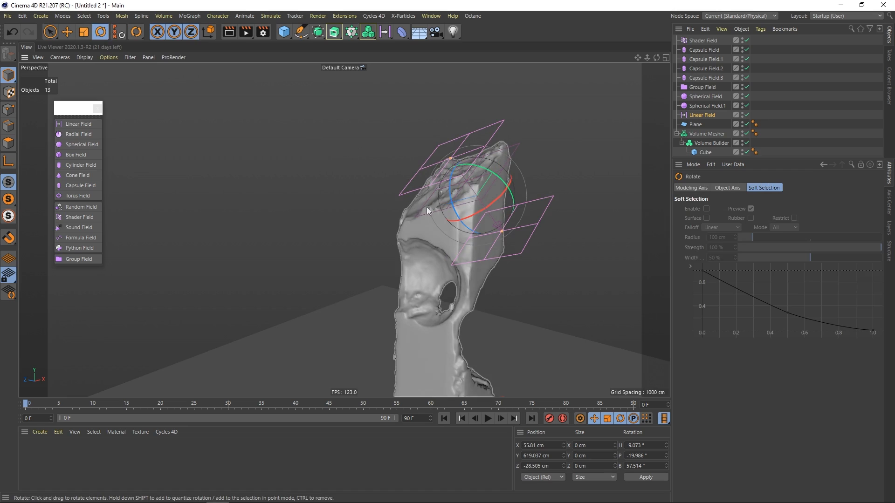
{"action": "left_click_drag", "start_coordinate": [459, 210], "coordinate": [454, 212]}
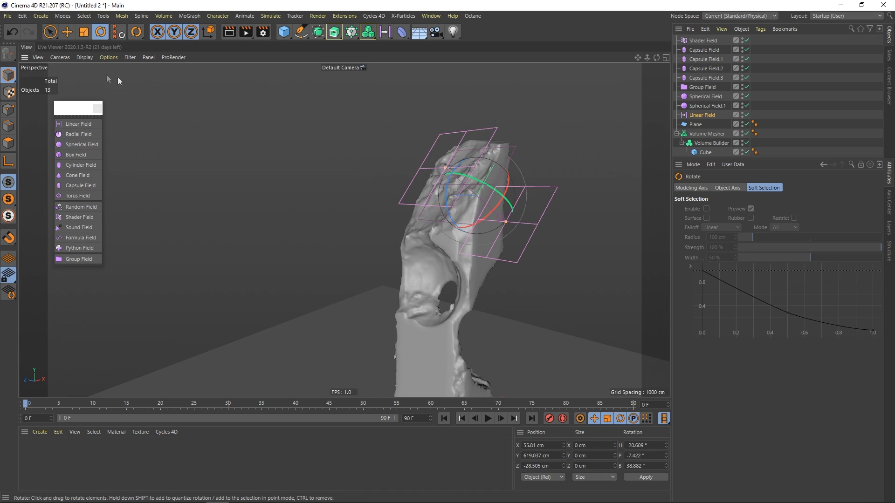
Step: Pull the Linear Field back to about X 40, Y 633, Z -21 cm and rotate it to about H -37°, P -14°, B 31°
{"action": "left_click_drag", "start_coordinate": [50, 31], "coordinate": [71, 44]}
{"action": "left_click_drag", "start_coordinate": [441, 230], "coordinate": [496, 243], "text": "alt"}
{"action": "left_click_drag", "start_coordinate": [413, 193], "coordinate": [501, 224], "text": "alt"}
{"action": "left_click_drag", "start_coordinate": [397, 227], "coordinate": [507, 205], "text": "alt"}
{"action": "key", "text": "r"}
{"action": "left_click_drag", "start_coordinate": [345, 175], "coordinate": [365, 234]}
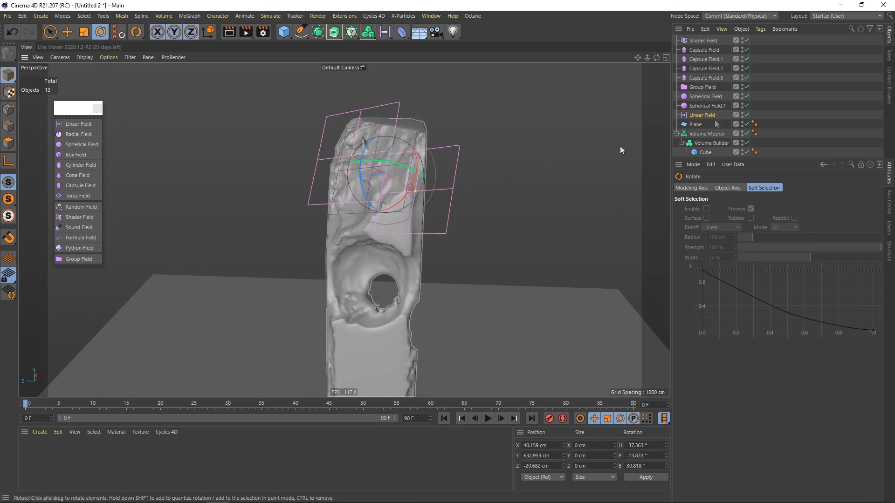
Step: Set the Volume Builder's voxel size to 2 cm
{"action": "left_click", "coordinate": [659, 121]}
{"action": "left_click_drag", "start_coordinate": [355, 186], "coordinate": [367, 246], "text": "alt"}
{"action": "right_click_drag", "start_coordinate": [365, 179], "coordinate": [303, 214], "text": "alt"}
{"action": "left_click_drag", "start_coordinate": [374, 185], "coordinate": [433, 168], "text": "alt"}
{"action": "left_click", "coordinate": [711, 143]}
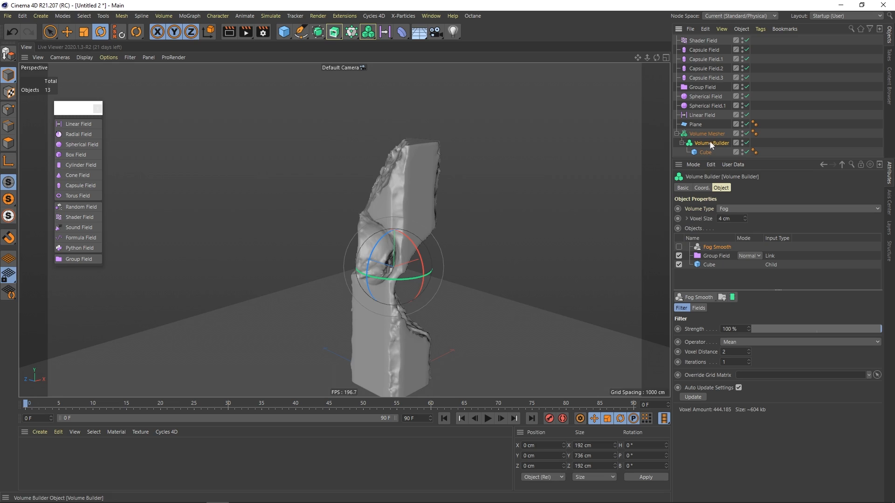
{"action": "left_click_drag", "start_coordinate": [721, 219], "coordinate": [703, 220]}
{"action": "type", "text": "2"}
{"action": "key", "text": "Return"}
Step: Inspect the pillar's edges and set the Volume Builder's voxel size to 1.5 cm
{"action": "left_click_drag", "start_coordinate": [403, 166], "coordinate": [358, 169], "text": "alt"}
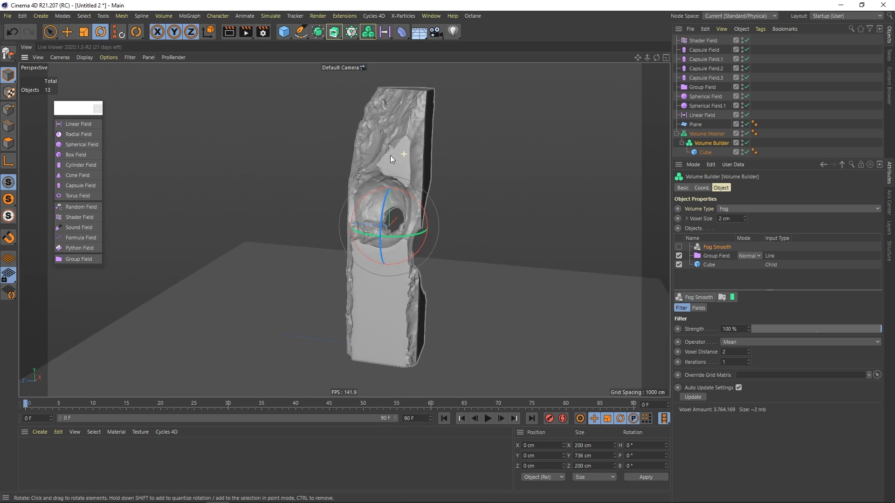
{"action": "left_click_drag", "start_coordinate": [410, 301], "coordinate": [398, 297], "text": "alt"}
{"action": "right_click_drag", "start_coordinate": [400, 336], "coordinate": [437, 304], "text": "alt"}
{"action": "left_click_drag", "start_coordinate": [437, 304], "coordinate": [406, 298], "text": "alt"}
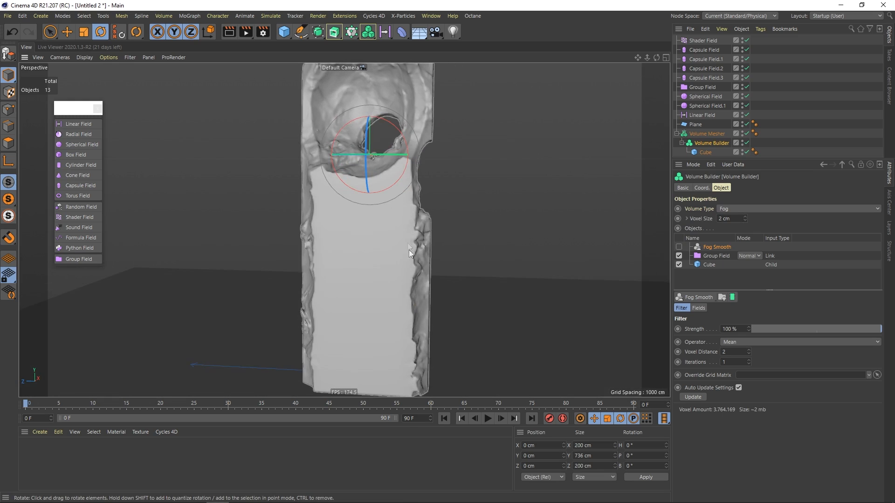
{"action": "left_click_drag", "start_coordinate": [411, 263], "coordinate": [335, 298], "text": "alt"}
{"action": "type", "text": "1,5"}
{"action": "key", "text": "Return"}
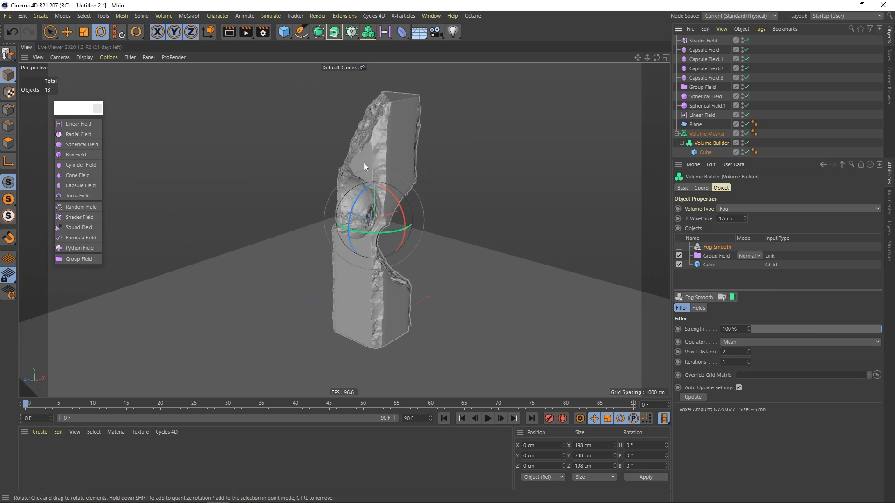
Step: Enable the Volume Builder's Fog Smooth layer and set its voxel distance to 1
{"action": "right_click_drag", "start_coordinate": [363, 155], "coordinate": [399, 139], "text": "alt"}
{"action": "left_click_drag", "start_coordinate": [364, 153], "coordinate": [552, 200], "text": "alt"}
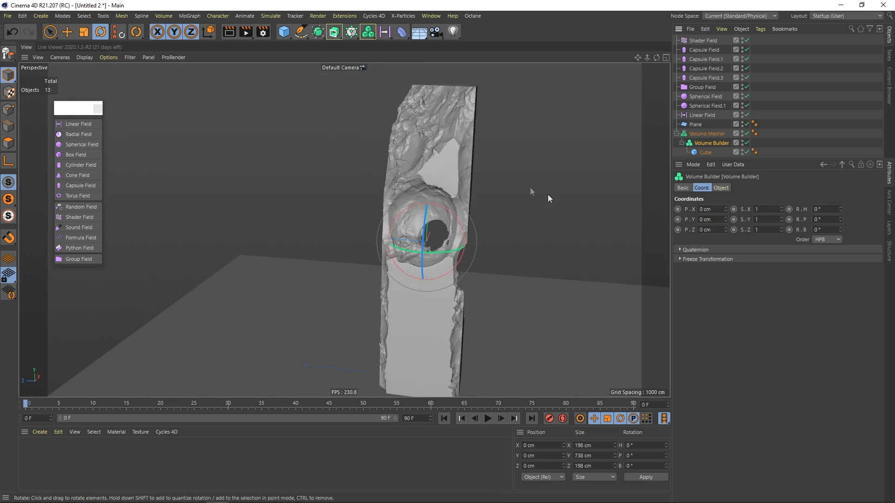
{"action": "scroll", "coordinate": [412, 212], "scroll_direction": "down", "scroll_amount": 2}
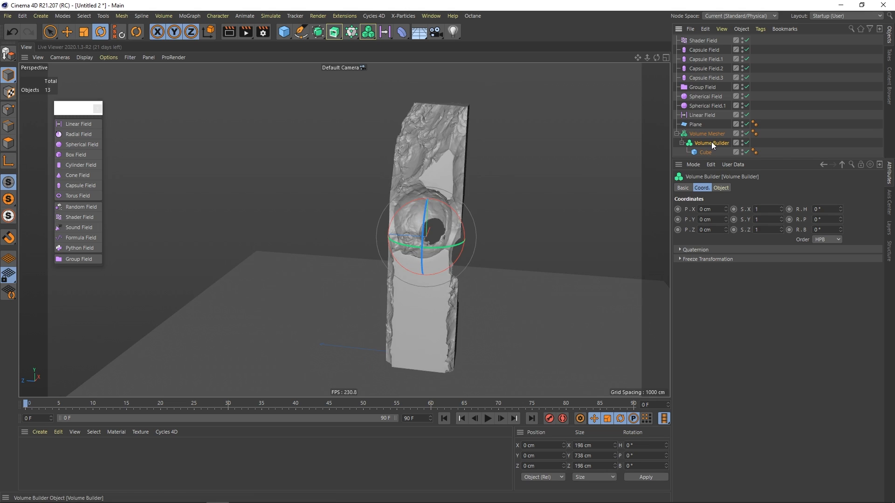
{"action": "left_click", "coordinate": [720, 188]}
{"action": "mouse_move", "coordinate": [429, 181]}
{"action": "left_mouse_down", "text": "alt"}
{"action": "mouse_move", "coordinate": [469, 179]}
{"action": "mouse_move", "coordinate": [415, 183]}
{"action": "left_mouse_up", "text": "alt"}
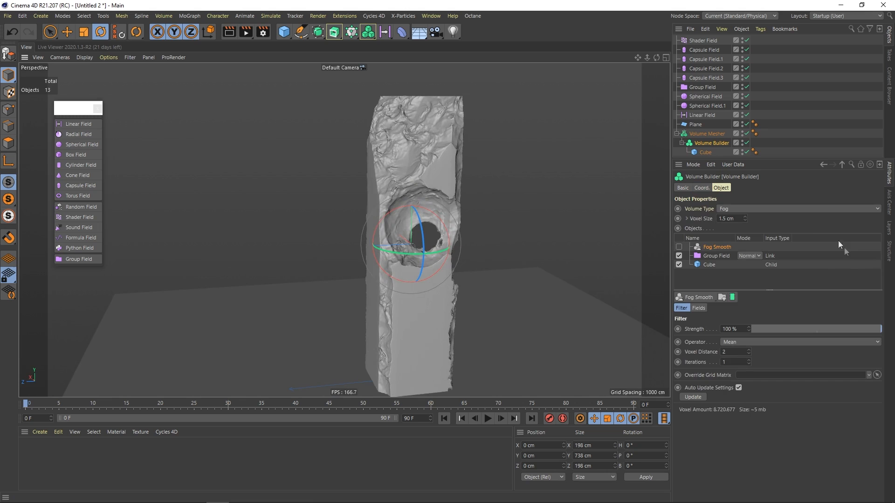
{"action": "mouse_move", "coordinate": [395, 172]}
{"action": "right_mouse_down", "text": "alt"}
{"action": "mouse_move", "coordinate": [546, 92]}
{"action": "mouse_move", "coordinate": [539, 95]}
{"action": "right_mouse_up", "text": "alt"}
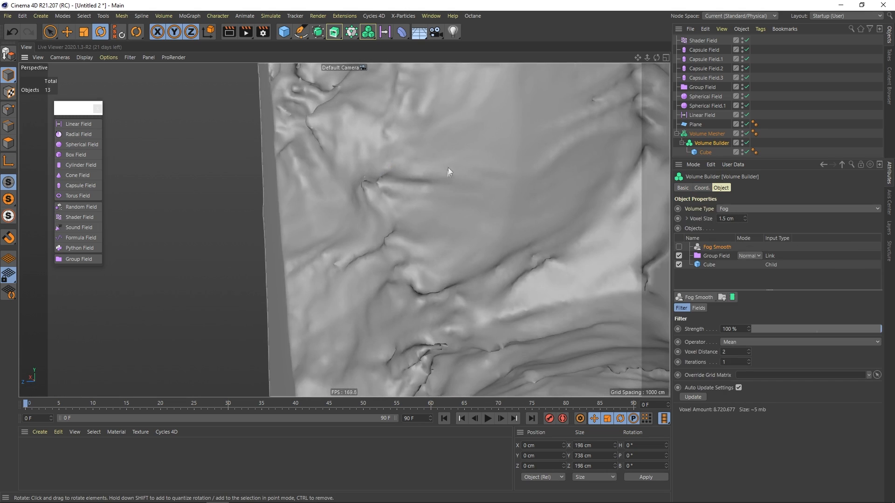
{"action": "mouse_move", "coordinate": [448, 172]}
{"action": "right_mouse_down", "text": "alt"}
{"action": "mouse_move", "coordinate": [370, 222]}
{"action": "mouse_move", "coordinate": [381, 236]}
{"action": "mouse_move", "coordinate": [460, 162]}
{"action": "mouse_move", "coordinate": [640, 229]}
{"action": "right_mouse_up", "text": "alt"}
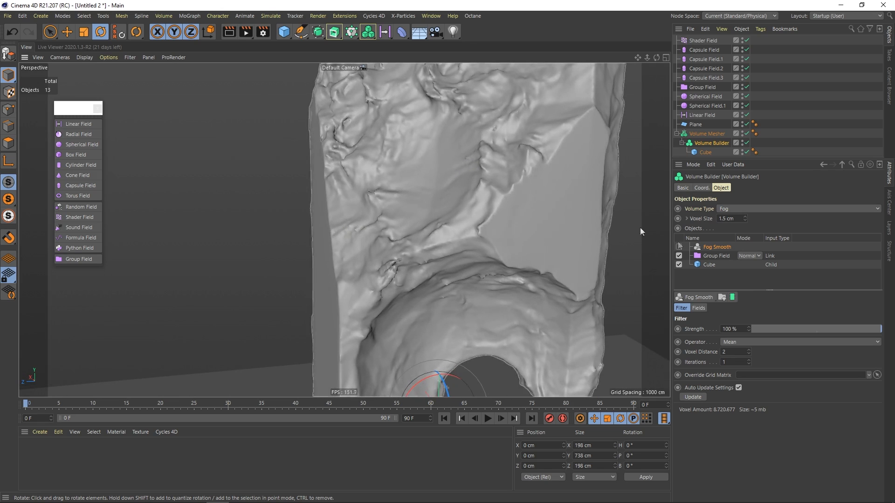
{"action": "left_click", "coordinate": [678, 246]}
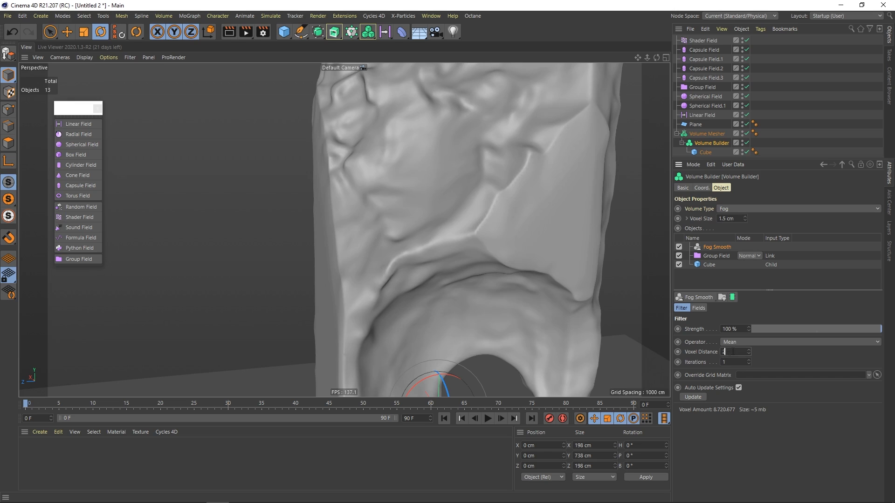
{"action": "key", "text": "Return"}
Step: Lower the Fog Smooth strength to 50% and finally to 30%, toggling the layer off and on to compare the surface
{"action": "type", "text": "5"}
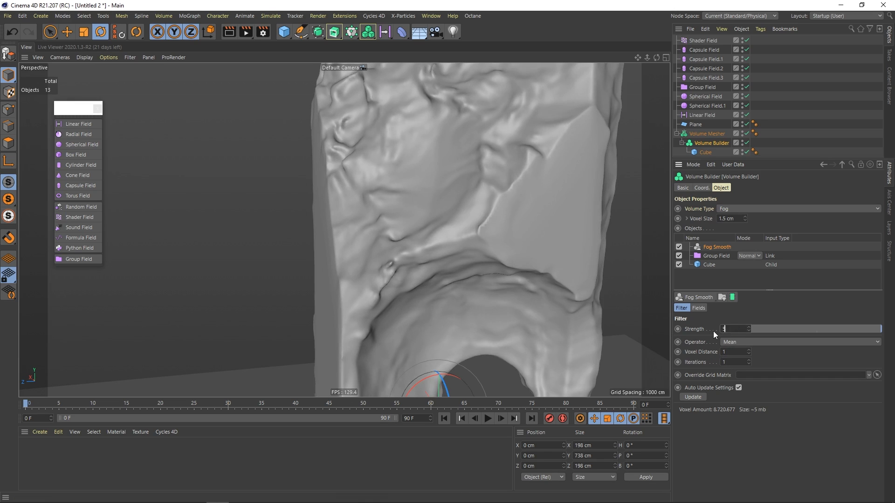
{"action": "type", "text": "0"}
{"action": "key", "text": "Return"}
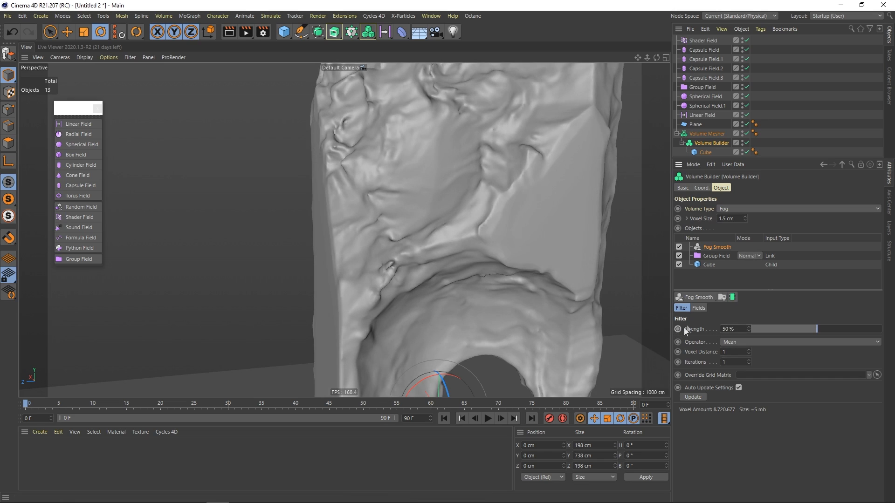
{"action": "double_click", "coordinate": [726, 329]}
{"action": "type", "text": "30"}
{"action": "key", "text": "Return"}
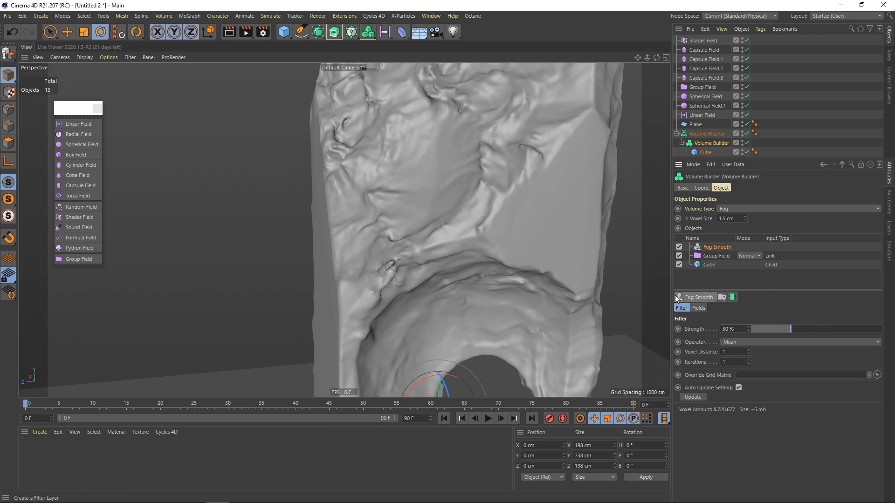
{"action": "left_click", "coordinate": [680, 247]}
{"action": "left_click", "coordinate": [681, 247]}
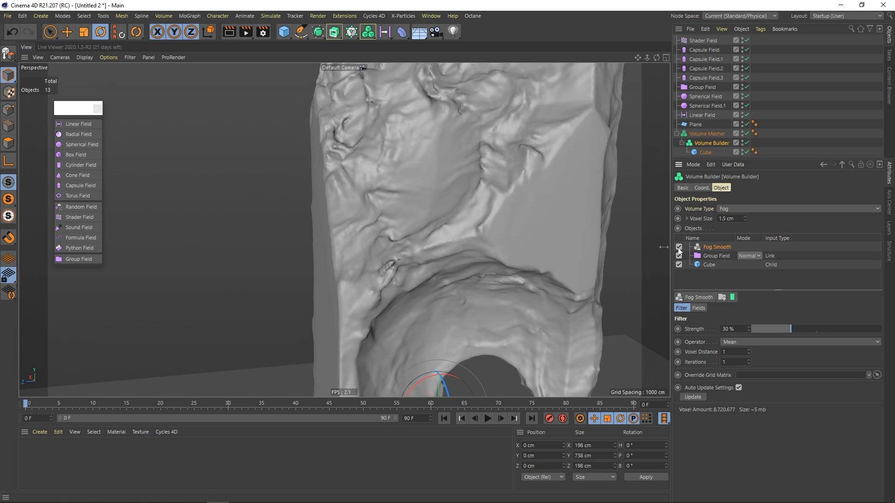
Step: Examine the smoothed pillar from several sides, including its eroded upper end, edges and spherical cutout
{"action": "right_click_drag", "start_coordinate": [463, 186], "coordinate": [394, 224], "text": "alt"}
{"action": "left_click_drag", "start_coordinate": [394, 223], "coordinate": [415, 186], "text": "alt"}
{"action": "right_click_drag", "start_coordinate": [415, 186], "coordinate": [395, 198], "text": "alt"}
{"action": "middle_click_drag", "start_coordinate": [396, 198], "coordinate": [390, 157], "text": "alt"}
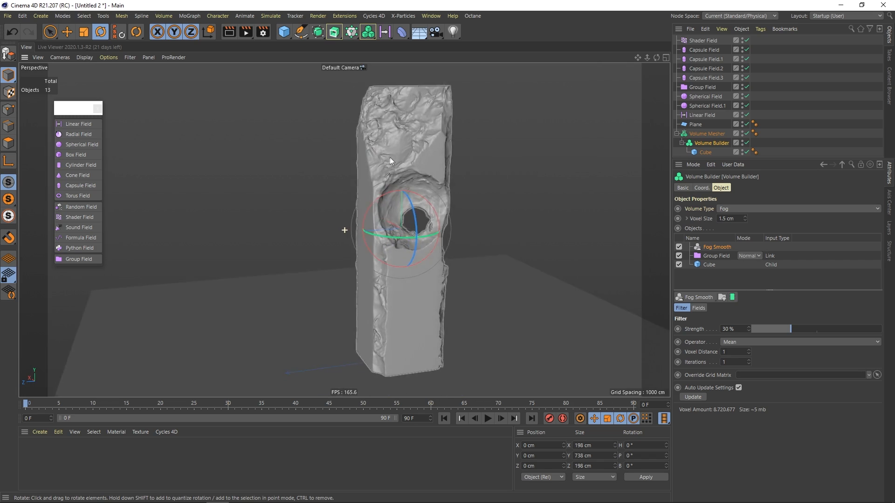
{"action": "right_click_drag", "start_coordinate": [390, 158], "coordinate": [423, 153], "text": "alt"}
{"action": "mouse_move", "coordinate": [393, 150]}
{"action": "left_mouse_down", "text": "alt"}
{"action": "mouse_move", "coordinate": [430, 151]}
{"action": "mouse_move", "coordinate": [398, 151]}
{"action": "left_mouse_up", "text": "alt"}
{"action": "middle_click_drag", "start_coordinate": [398, 151], "coordinate": [392, 168], "text": "alt"}
{"action": "left_click_drag", "start_coordinate": [392, 168], "coordinate": [414, 169], "text": "alt"}
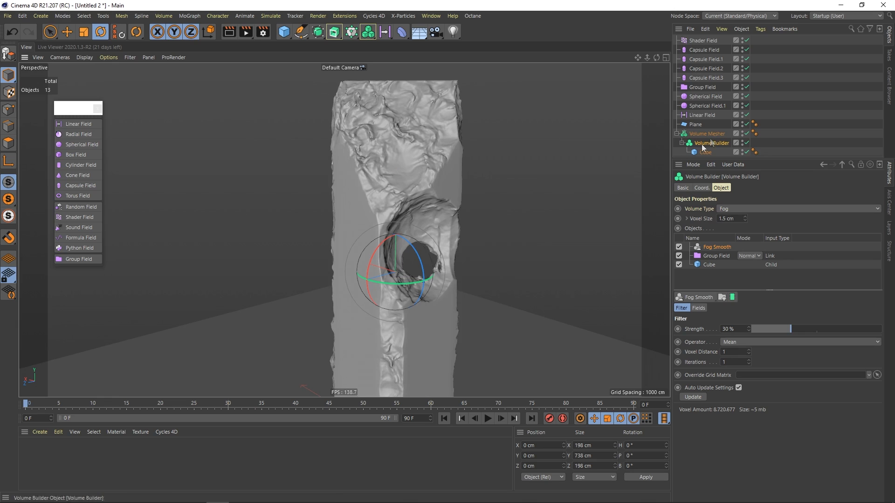
Step: Collapse the Volume Mesher's hierarchy, clear the selection and duplicate the Volume Mesher in the object list
{"action": "left_click", "coordinate": [676, 134]}
{"action": "left_click_drag", "start_coordinate": [703, 157], "coordinate": [707, 274]}
{"action": "left_click", "coordinate": [709, 218]}
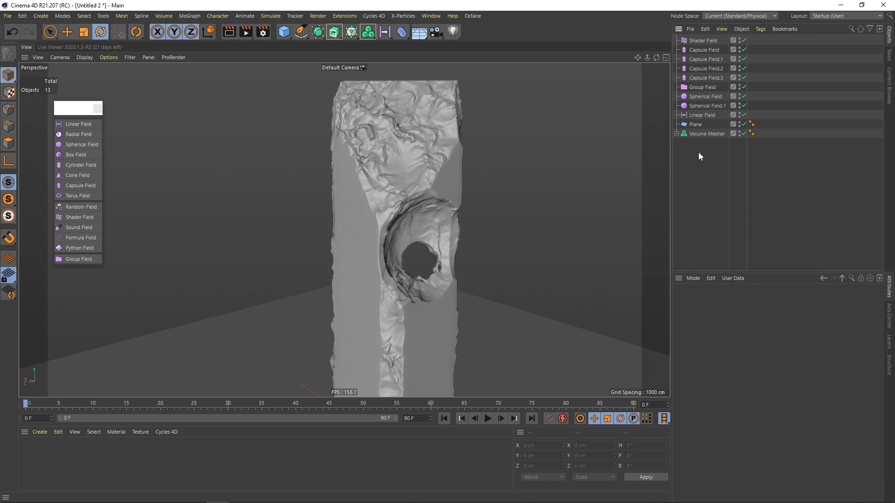
{"action": "left_click_drag", "start_coordinate": [707, 133], "coordinate": [706, 148], "text": "ctrl"}
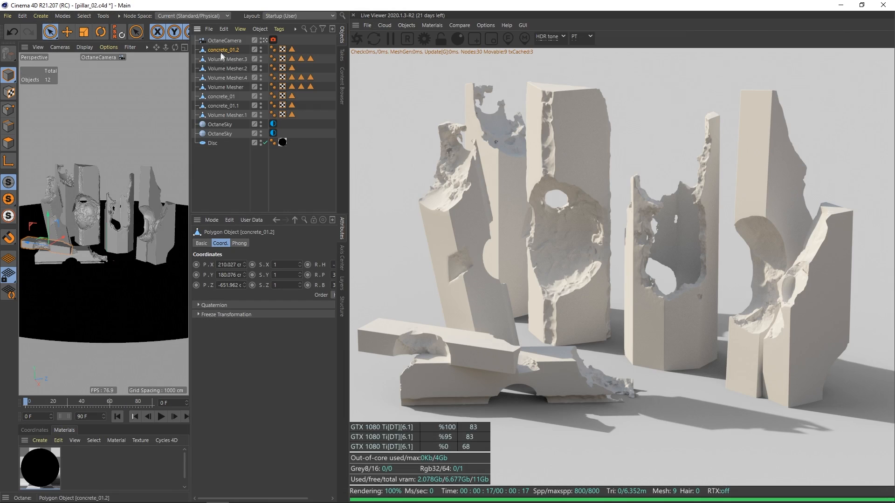
Step: In the pillar_02.c4d scene, select individual fragments and the full range of pillar meshes from concrete_01.2 to Volume Mesher.1
{"action": "left_click", "coordinate": [74, 252]}
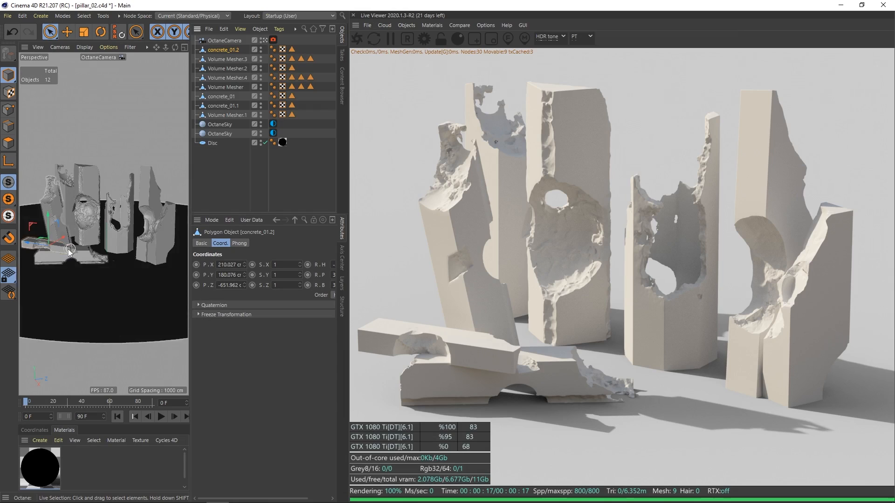
{"action": "left_click", "coordinate": [227, 57]}
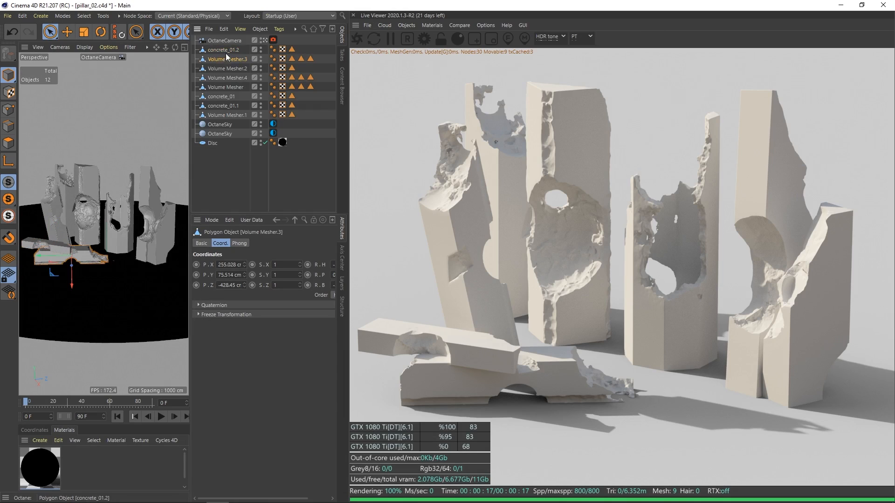
{"action": "left_click", "coordinate": [224, 49]}
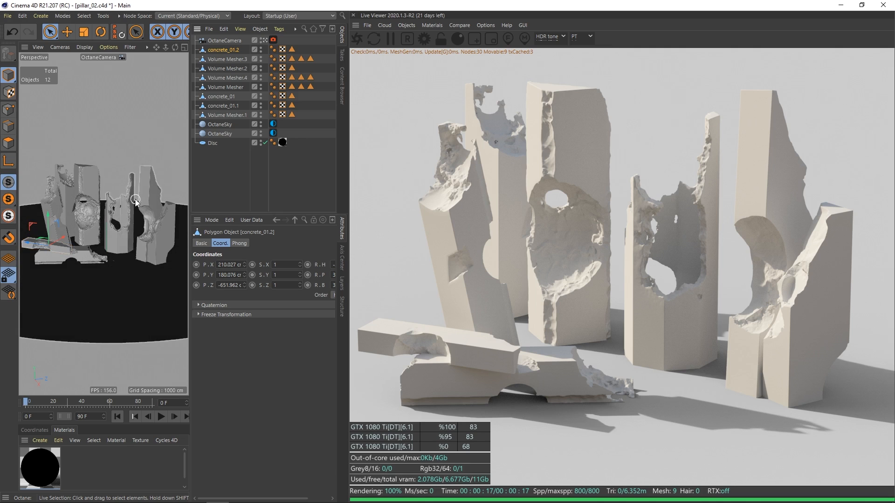
{"action": "left_click", "coordinate": [224, 115], "text": "shift"}
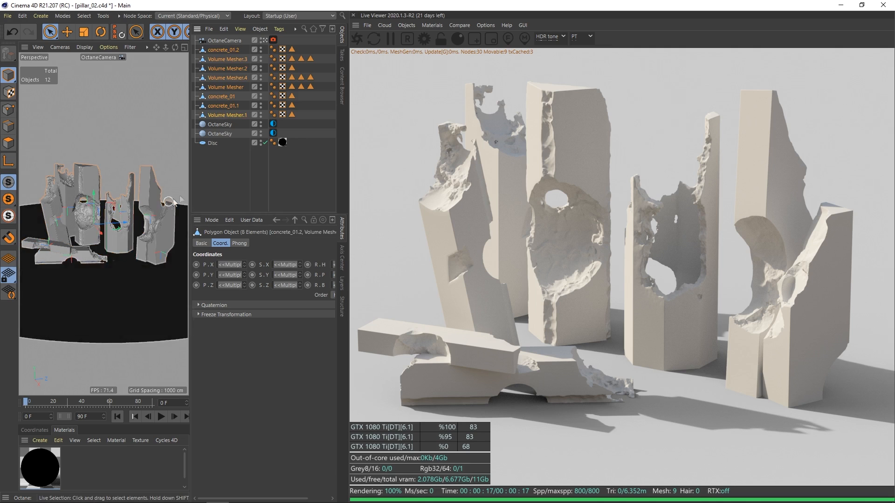